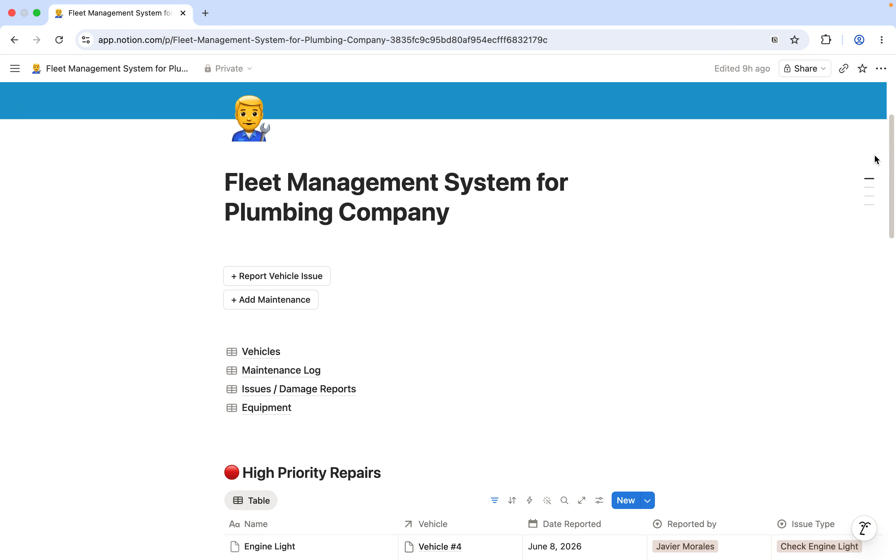
- Look over the fleet dashboard's layout, from its action buttons and database links down to the Open Issues table
{"action": "scroll", "coordinate": [877, 160], "scroll_direction": "up", "scroll_amount": 1}
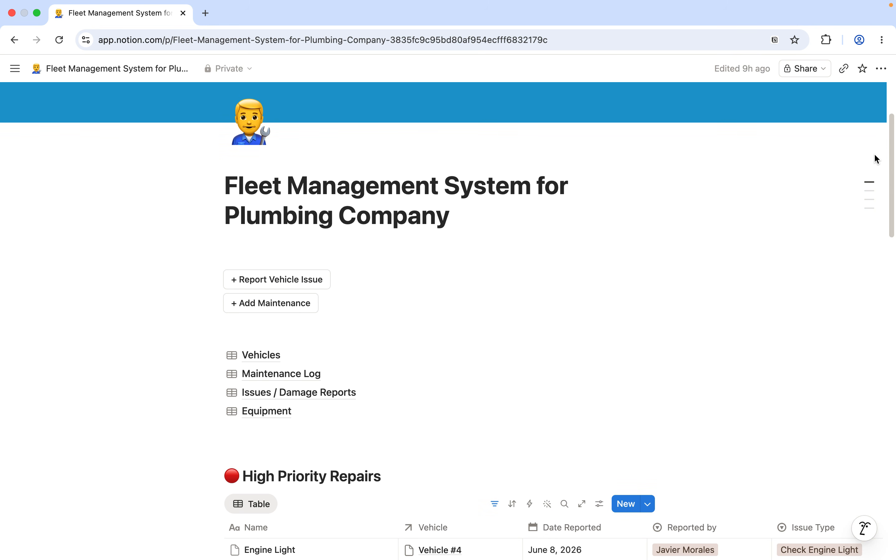
{"action": "scroll", "coordinate": [878, 141], "scroll_direction": "up", "scroll_amount": 5}
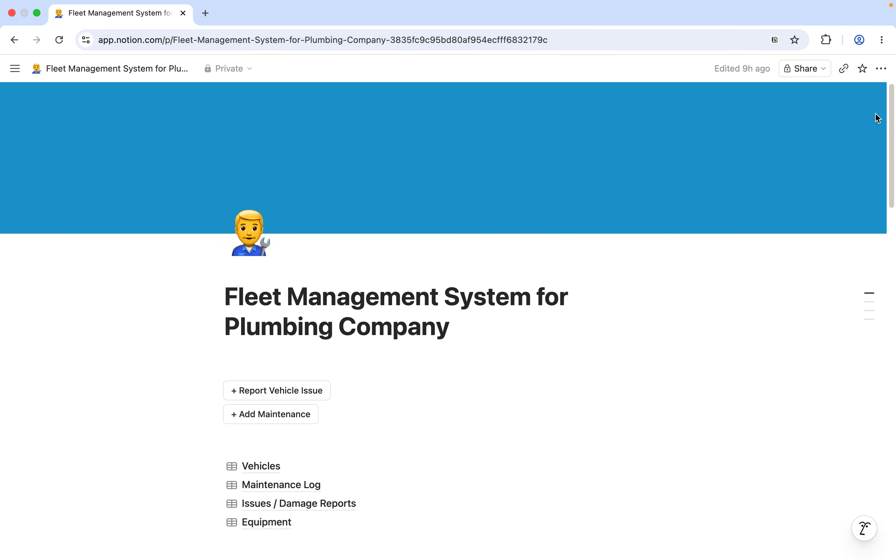
{"action": "scroll", "coordinate": [873, 156], "scroll_direction": "down", "scroll_amount": 2}
{"action": "scroll", "coordinate": [872, 156], "scroll_direction": "up", "scroll_amount": 1}
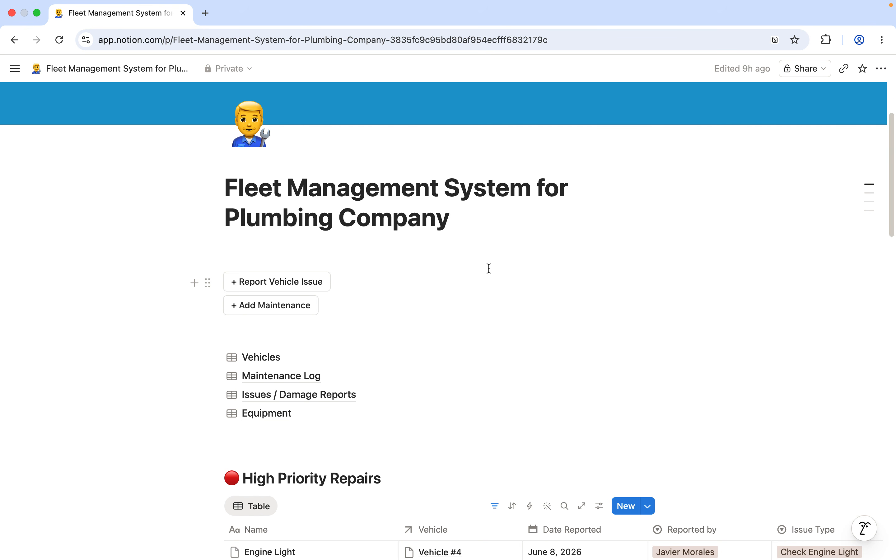
{"action": "scroll", "coordinate": [490, 271], "scroll_direction": "down", "scroll_amount": 1}
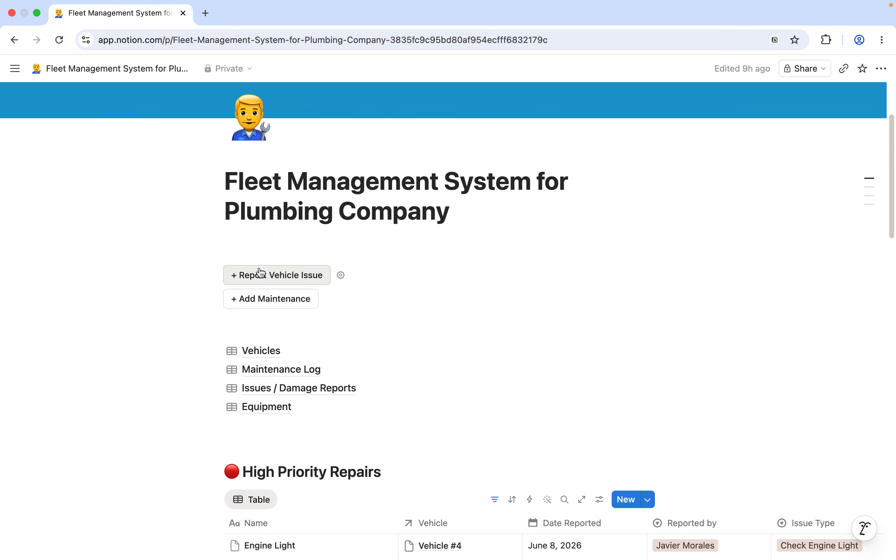
{"action": "scroll", "coordinate": [258, 274], "scroll_direction": "down", "scroll_amount": 10}
{"action": "scroll", "coordinate": [261, 273], "scroll_direction": "down", "scroll_amount": 1}
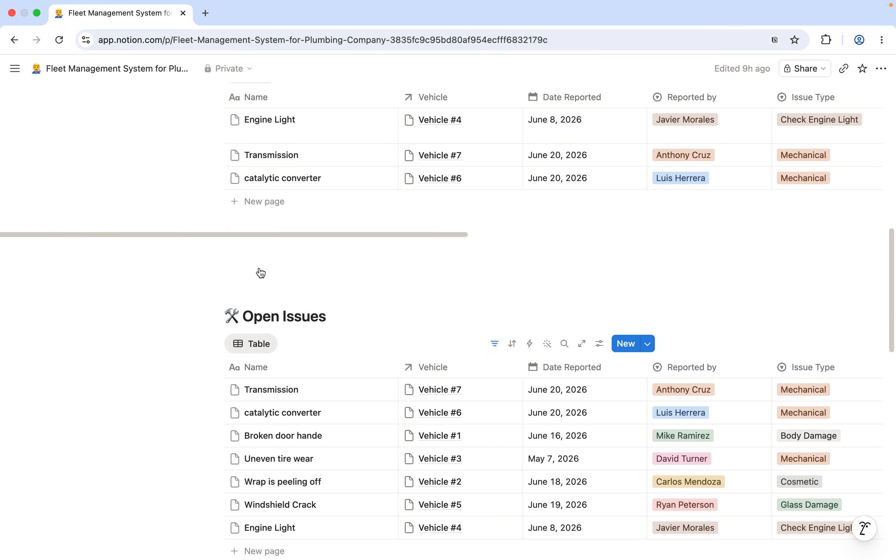
{"action": "scroll", "coordinate": [260, 268], "scroll_direction": "down", "scroll_amount": 1}
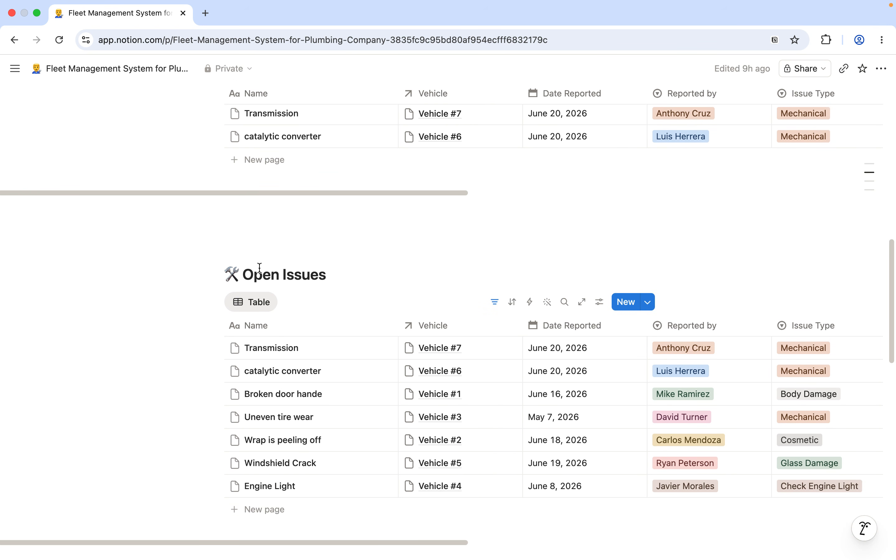
{"action": "scroll", "coordinate": [259, 268], "scroll_direction": "up", "scroll_amount": 10}
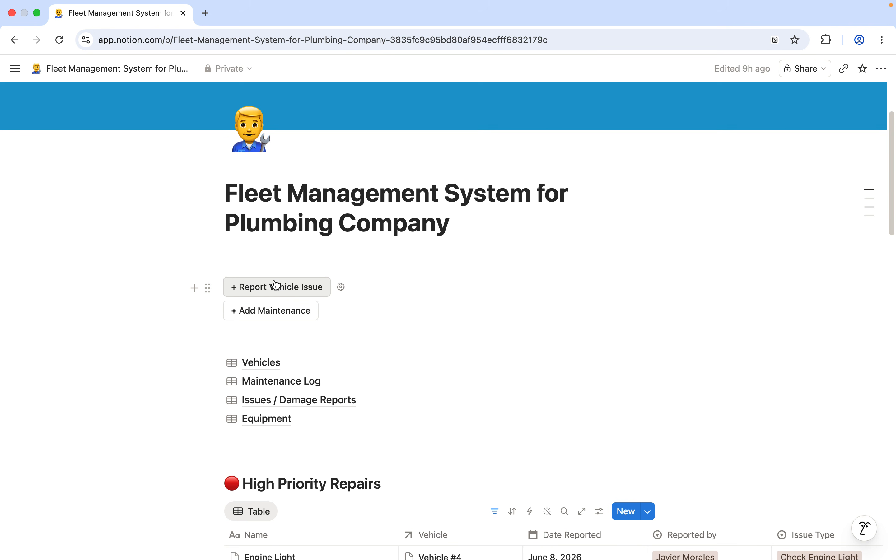
- Examine the entries in the dashboard's High Priority Repairs and Open Issues tables
{"action": "scroll", "coordinate": [460, 273], "scroll_direction": "down", "scroll_amount": 5}
{"action": "scroll", "coordinate": [460, 273], "scroll_direction": "down", "scroll_amount": 1}
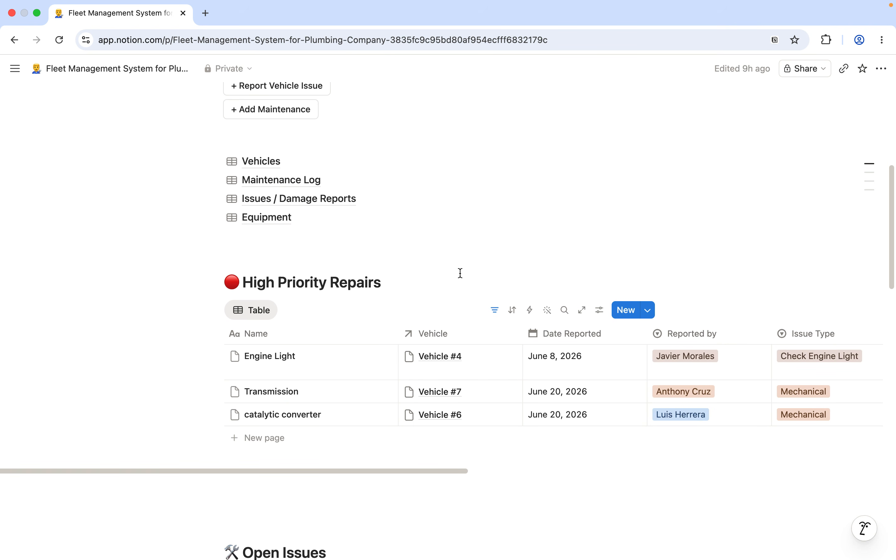
{"action": "scroll", "coordinate": [461, 273], "scroll_direction": "down", "scroll_amount": 2}
{"action": "scroll", "coordinate": [461, 273], "scroll_direction": "up", "scroll_amount": 10}
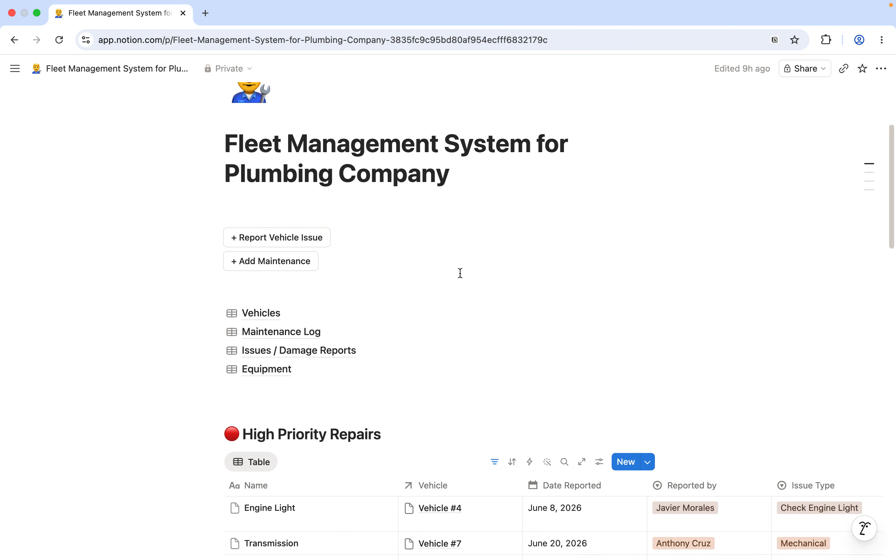
{"action": "scroll", "coordinate": [459, 272], "scroll_direction": "down", "scroll_amount": 2}
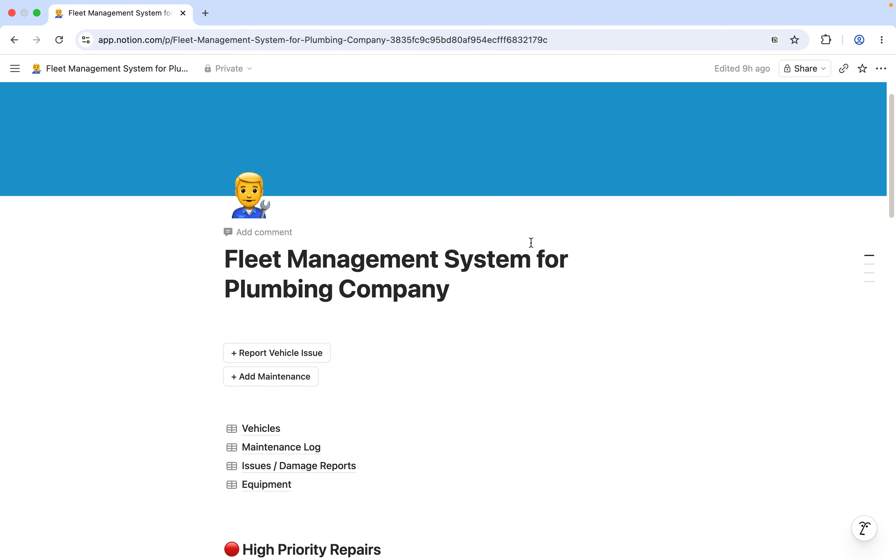
{"action": "scroll", "coordinate": [523, 242], "scroll_direction": "down", "scroll_amount": 5}
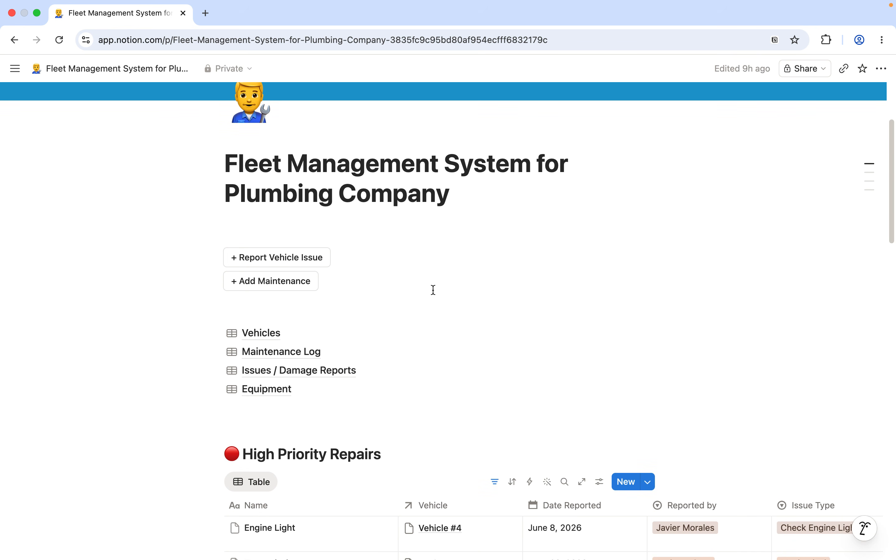
{"action": "scroll", "coordinate": [380, 362], "scroll_direction": "down", "scroll_amount": 10}
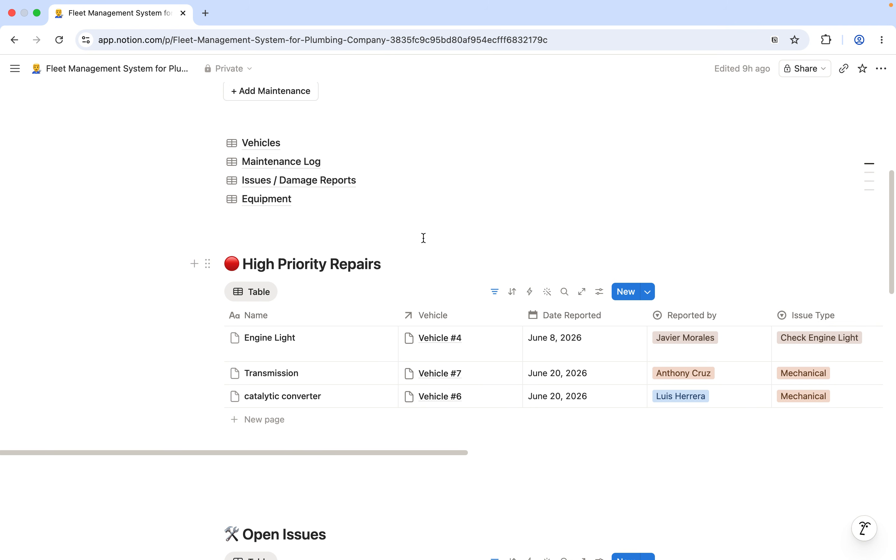
{"action": "mouse_move", "coordinate": [272, 451]}
{"action": "left_mouse_down"}
{"action": "mouse_move", "coordinate": [287, 450]}
{"action": "mouse_move", "coordinate": [271, 452]}
{"action": "left_mouse_up"}
{"action": "scroll", "coordinate": [372, 428], "scroll_direction": "down", "scroll_amount": 1}
{"action": "scroll", "coordinate": [371, 429], "scroll_direction": "down", "scroll_amount": 8}
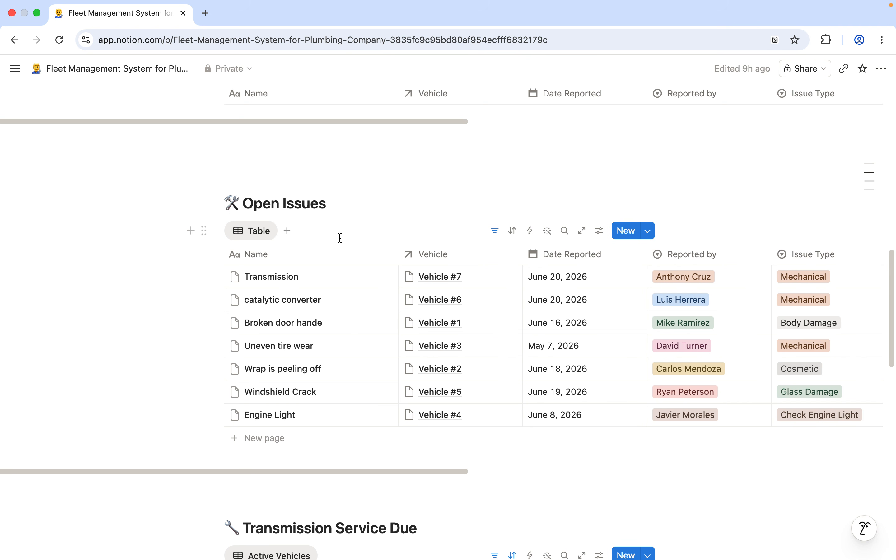
- Compare the vehicles in the Transmission Service Due table with those in the Transmission Service Overdue table
{"action": "scroll", "coordinate": [371, 361], "scroll_direction": "down", "scroll_amount": 9}
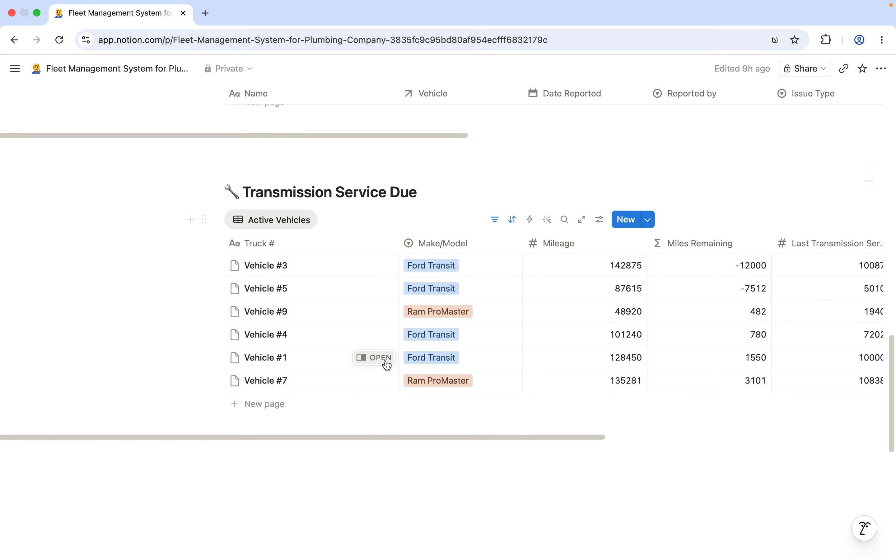
{"action": "scroll", "coordinate": [387, 361], "scroll_direction": "down", "scroll_amount": 1}
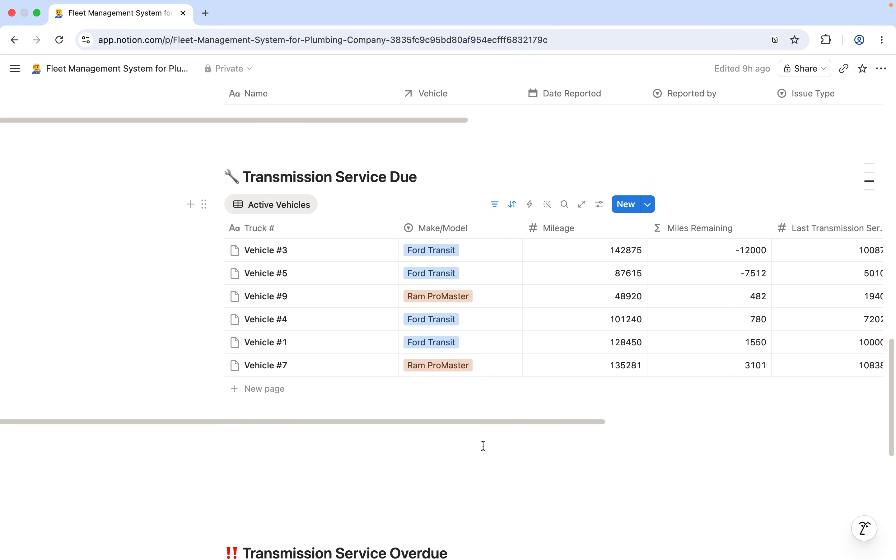
{"action": "scroll", "coordinate": [478, 438], "scroll_direction": "down", "scroll_amount": 10}
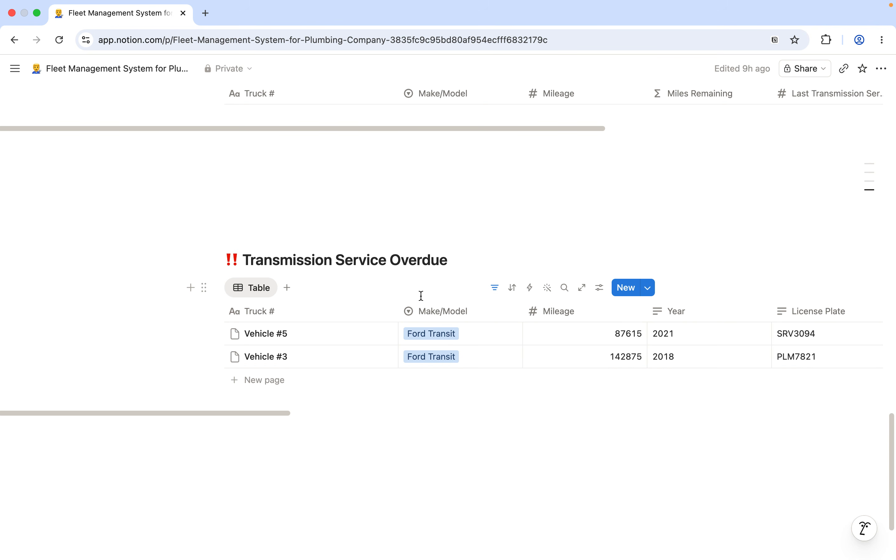
{"action": "scroll", "coordinate": [285, 293], "scroll_direction": "up", "scroll_amount": 5}
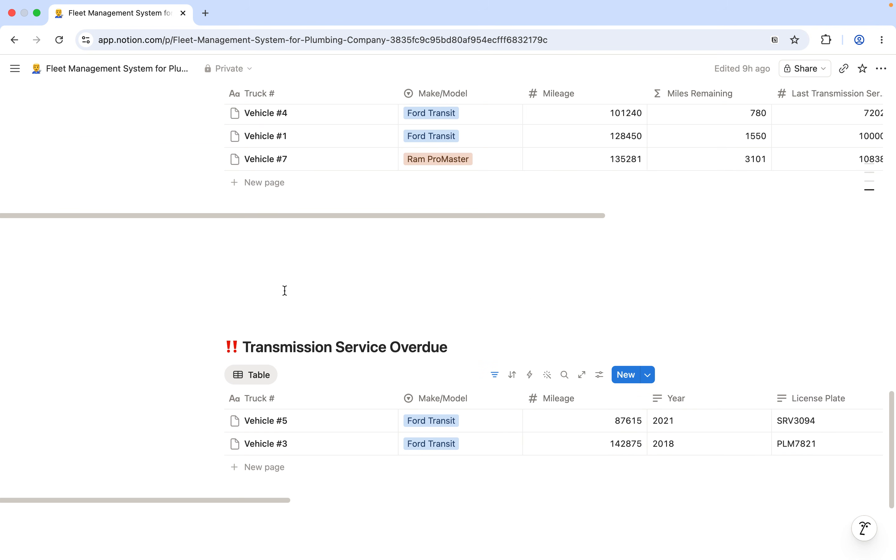
{"action": "scroll", "coordinate": [285, 291], "scroll_direction": "down", "scroll_amount": 10}
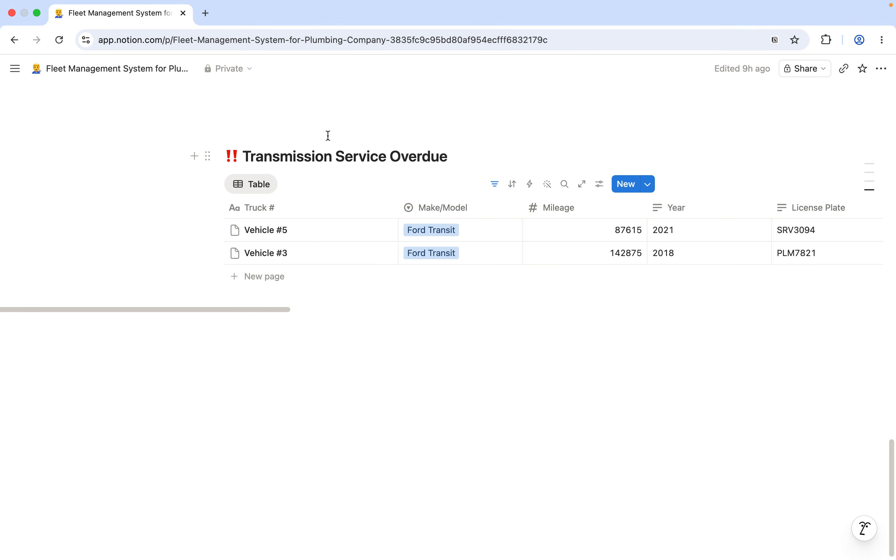
{"action": "scroll", "coordinate": [352, 199], "scroll_direction": "up", "scroll_amount": 5}
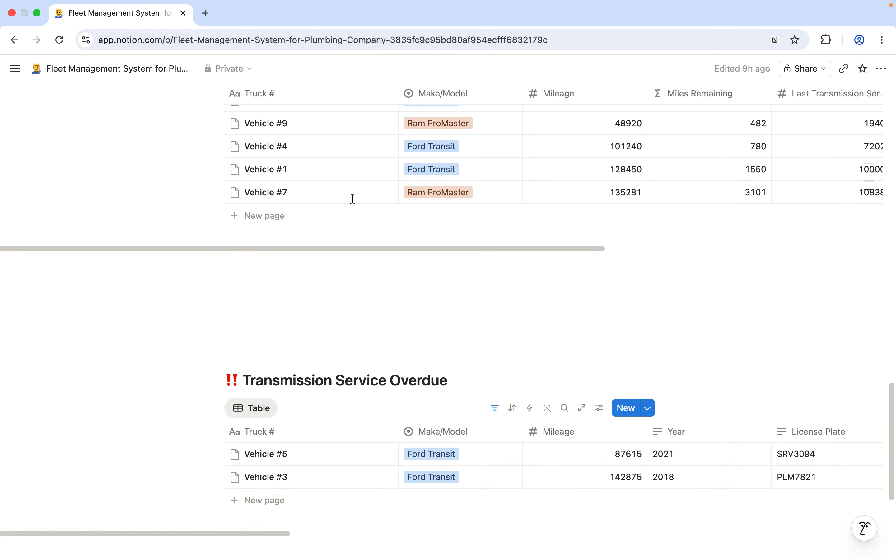
{"action": "scroll", "coordinate": [352, 199], "scroll_direction": "up", "scroll_amount": 5}
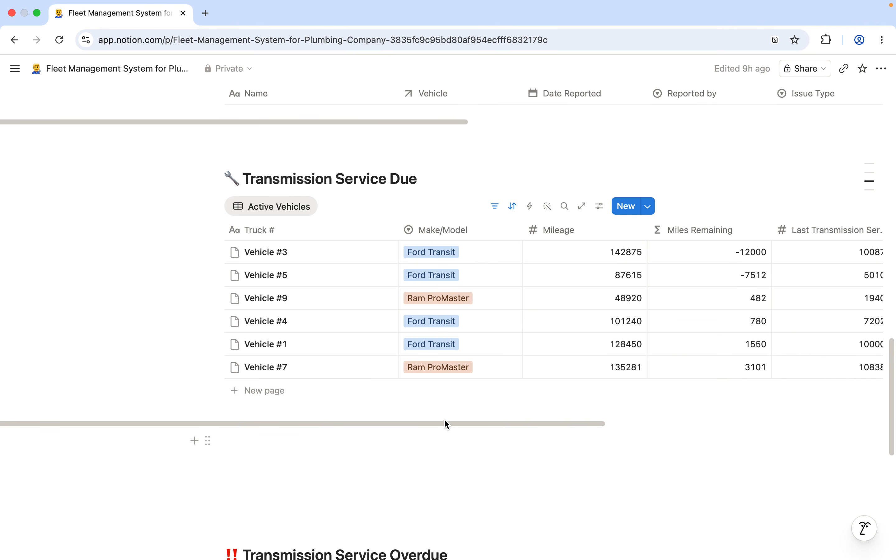
{"action": "left_click_drag", "start_coordinate": [434, 420], "coordinate": [438, 392]}
{"action": "scroll", "coordinate": [437, 393], "scroll_direction": "down", "scroll_amount": 5}
{"action": "scroll", "coordinate": [437, 396], "scroll_direction": "down", "scroll_amount": 4}
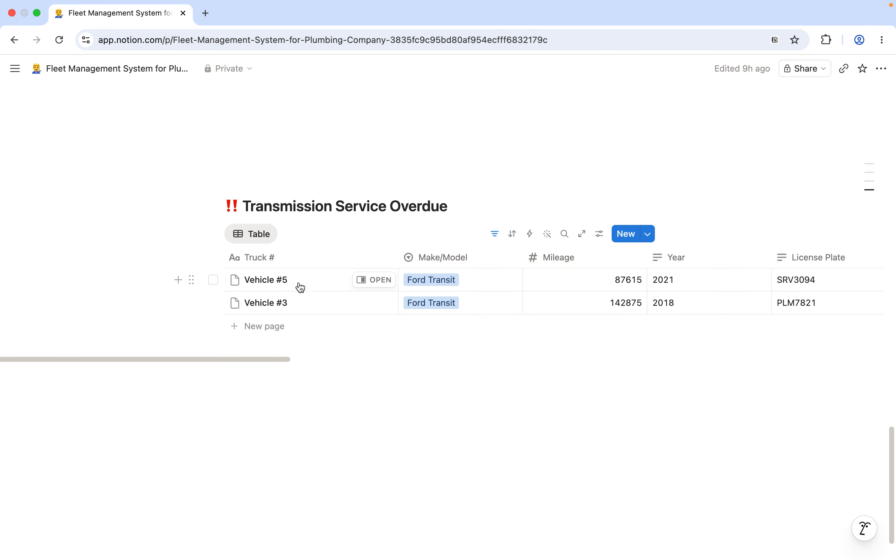
{"action": "left_click_drag", "start_coordinate": [283, 358], "coordinate": [269, 335]}
- In the Vehicles database, set Vehicle #5's last transmission service mileage to 87615
{"action": "left_click_drag", "start_coordinate": [894, 445], "coordinate": [828, 151]}
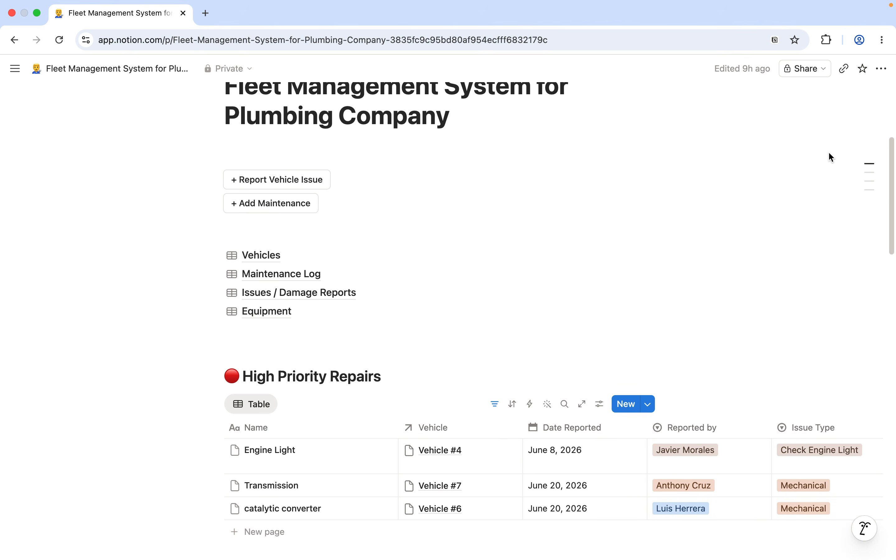
{"action": "left_click", "coordinate": [262, 259]}
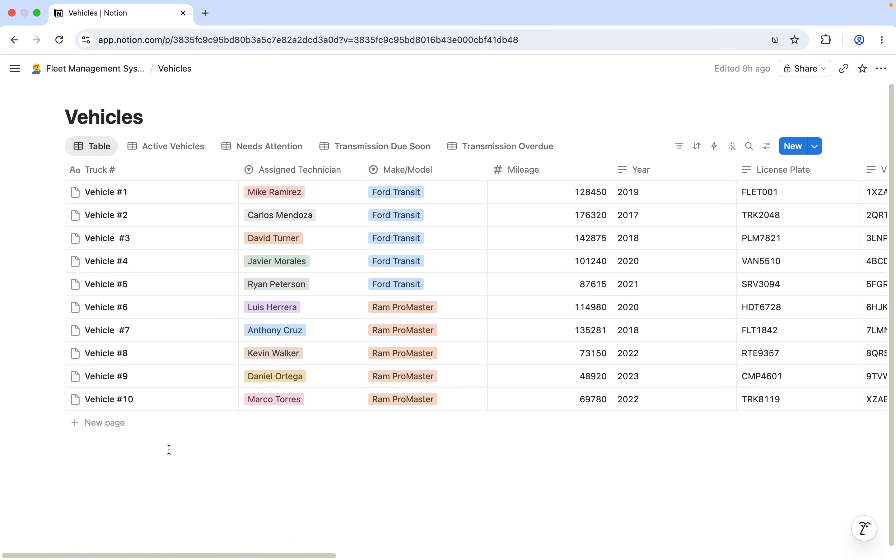
{"action": "left_click_drag", "start_coordinate": [167, 556], "coordinate": [730, 545]}
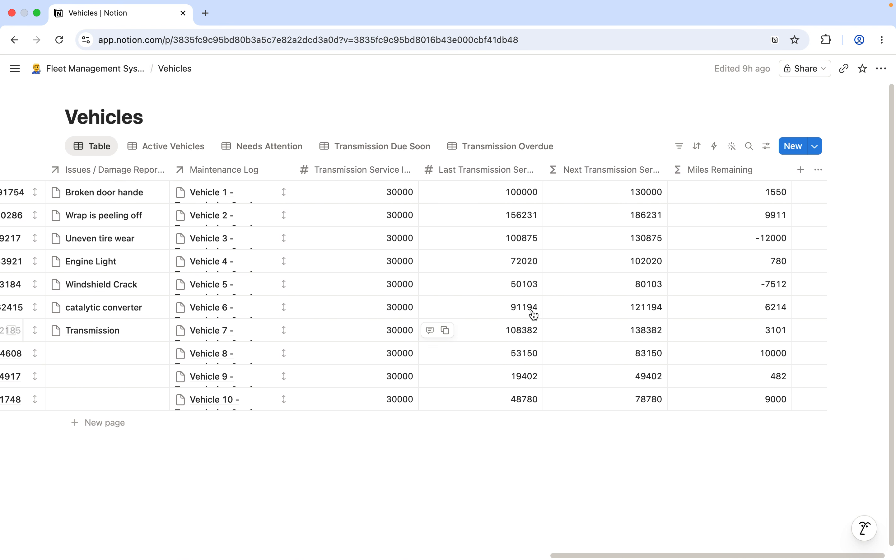
{"action": "left_click", "coordinate": [523, 279]}
{"action": "double_click", "coordinate": [551, 281]}
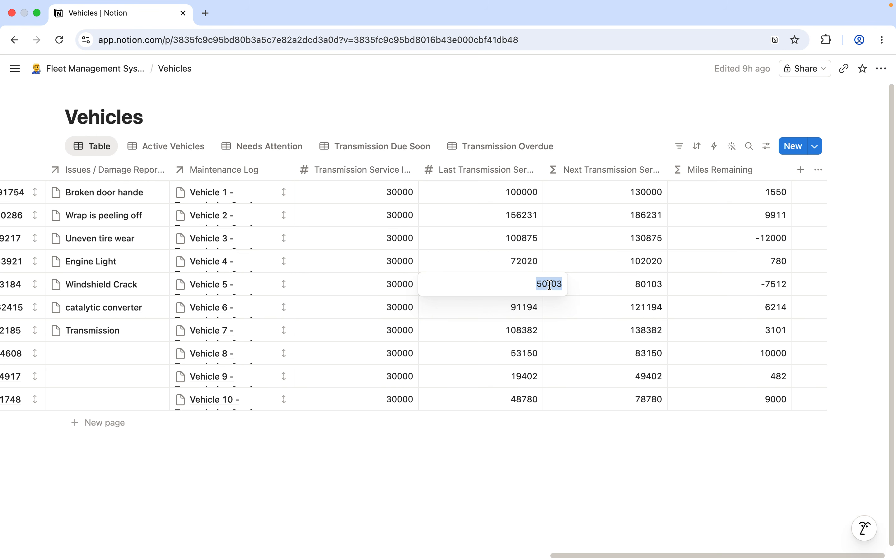
{"action": "type", "text": "87615"}
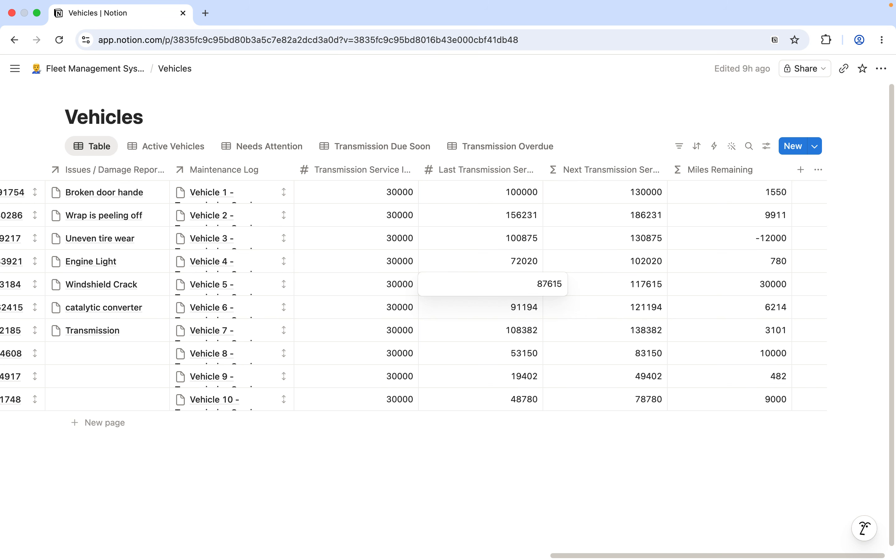
{"action": "left_click", "coordinate": [504, 448]}
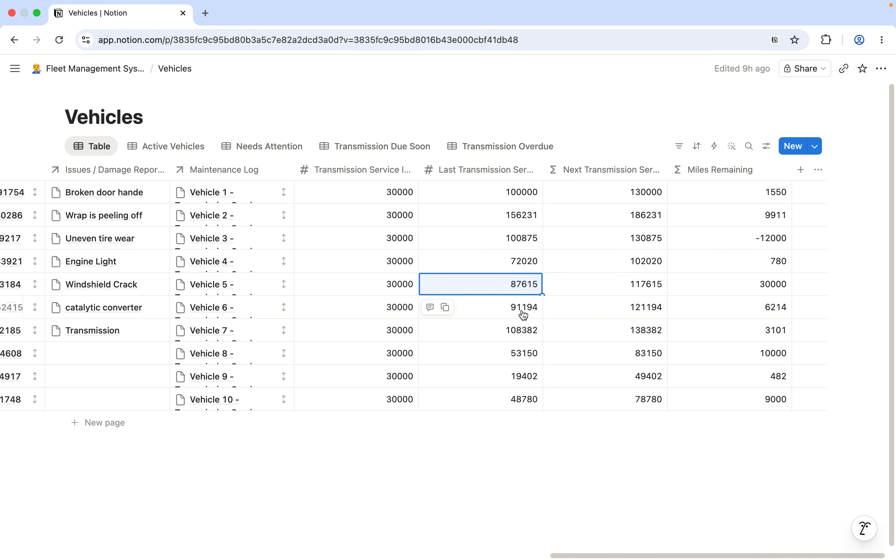
- Return to the fleet dashboard from the Vehicles database and look over its database links and High Priority Repairs table
{"action": "left_click_drag", "start_coordinate": [656, 555], "coordinate": [64, 514]}
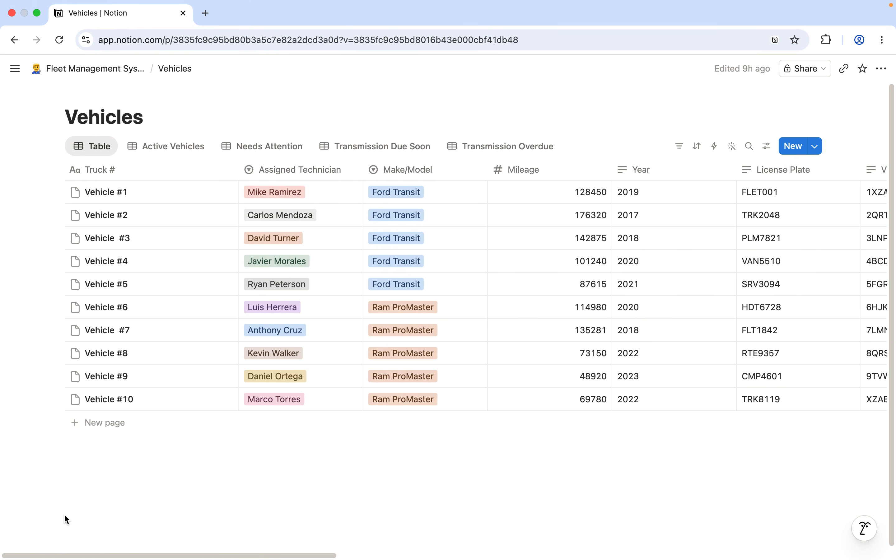
{"action": "left_click", "coordinate": [62, 72]}
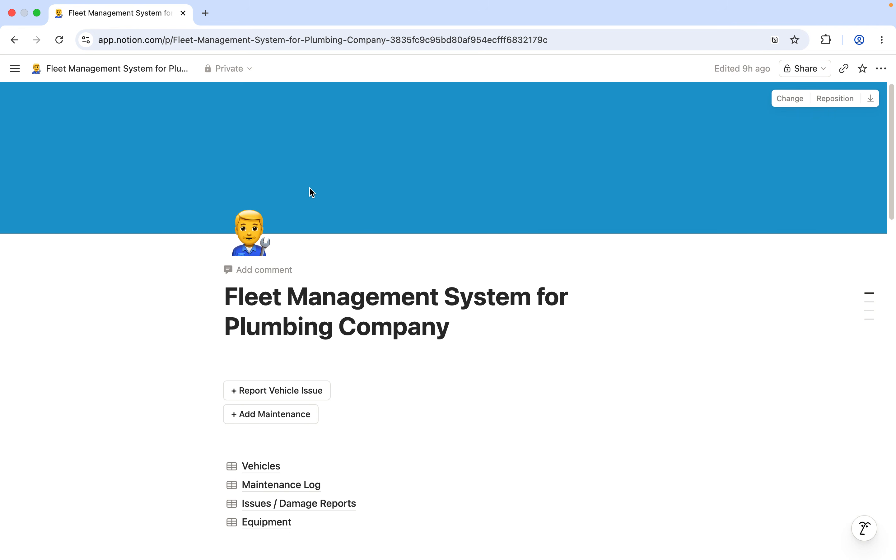
{"action": "scroll", "coordinate": [232, 183], "scroll_direction": "down", "scroll_amount": 1}
{"action": "scroll", "coordinate": [233, 185], "scroll_direction": "down", "scroll_amount": 9}
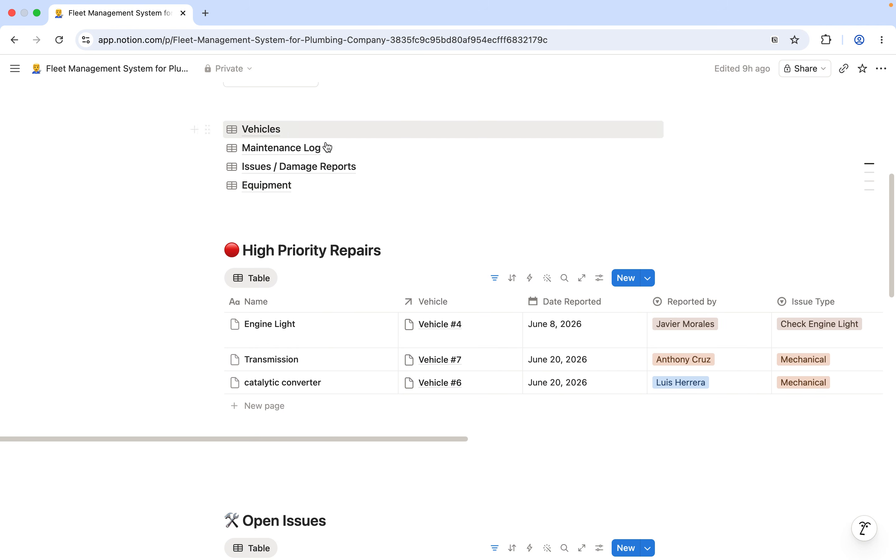
{"action": "scroll", "coordinate": [369, 172], "scroll_direction": "up", "scroll_amount": 1}
{"action": "scroll", "coordinate": [368, 171], "scroll_direction": "up", "scroll_amount": 2}
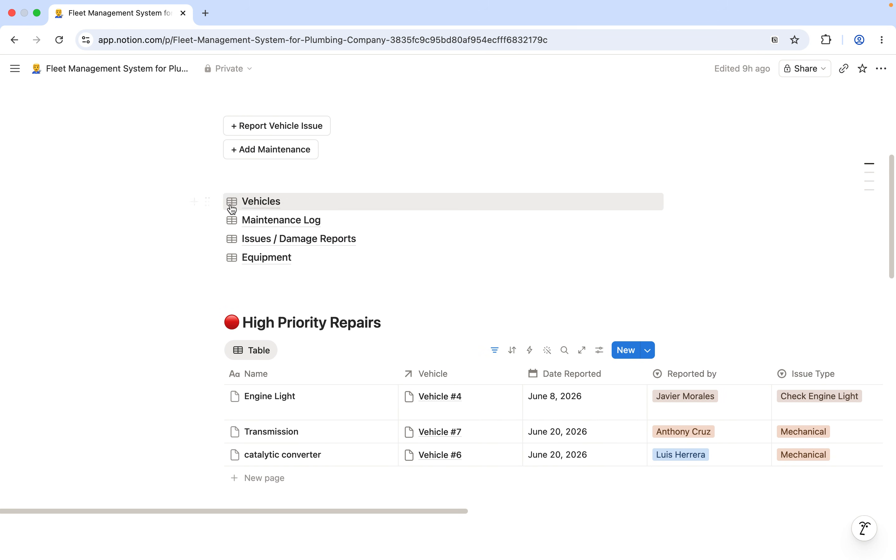
- Open the Maintenance Log database and review its brake, oil change and transmission service records
{"action": "left_click", "coordinate": [259, 220]}
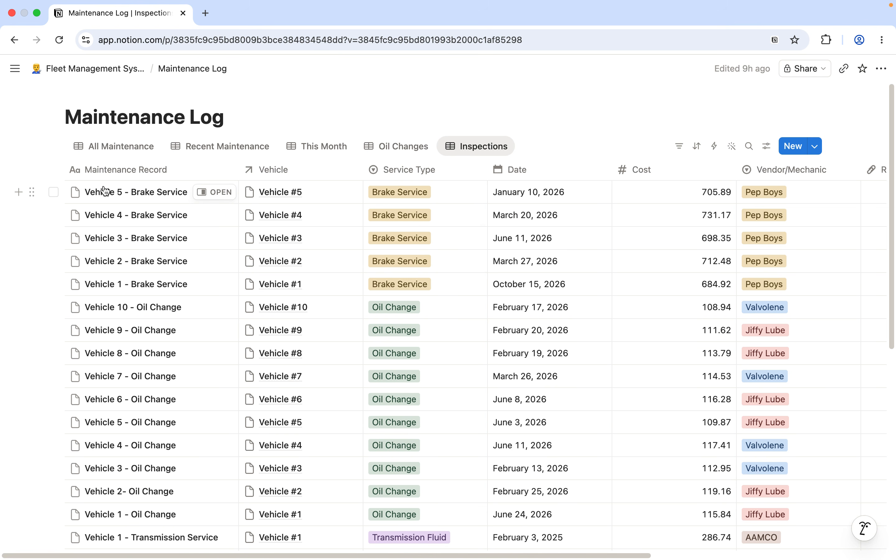
{"action": "scroll", "coordinate": [380, 284], "scroll_direction": "down", "scroll_amount": 1}
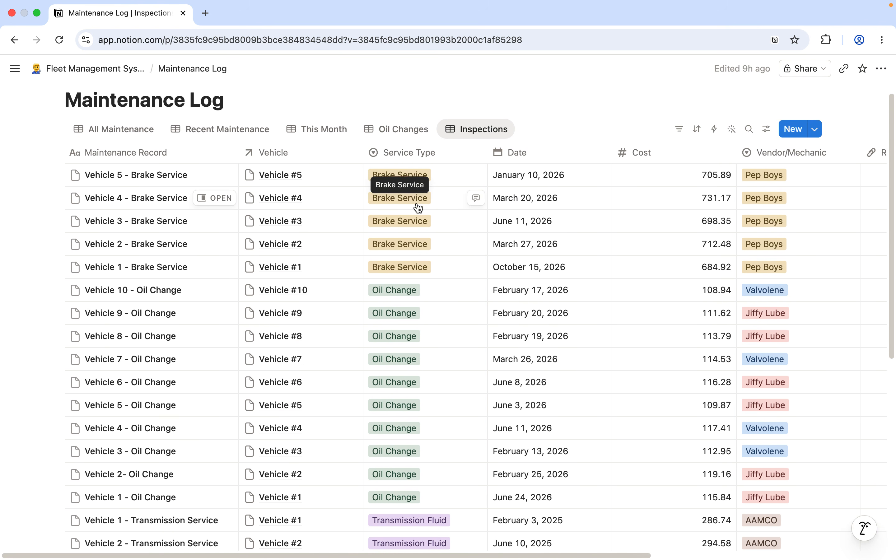
{"action": "scroll", "coordinate": [418, 207], "scroll_direction": "down", "scroll_amount": 3}
{"action": "scroll", "coordinate": [418, 208], "scroll_direction": "down", "scroll_amount": 10}
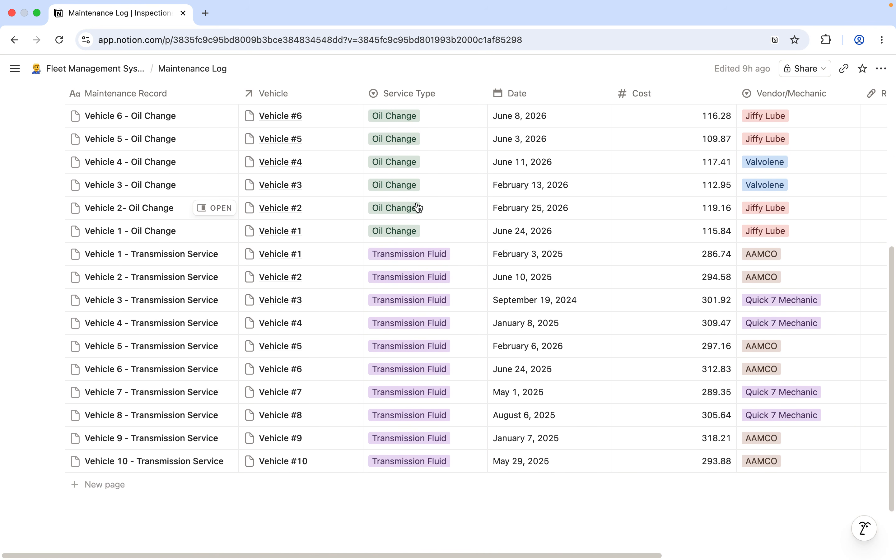
{"action": "scroll", "coordinate": [418, 202], "scroll_direction": "up", "scroll_amount": 10}
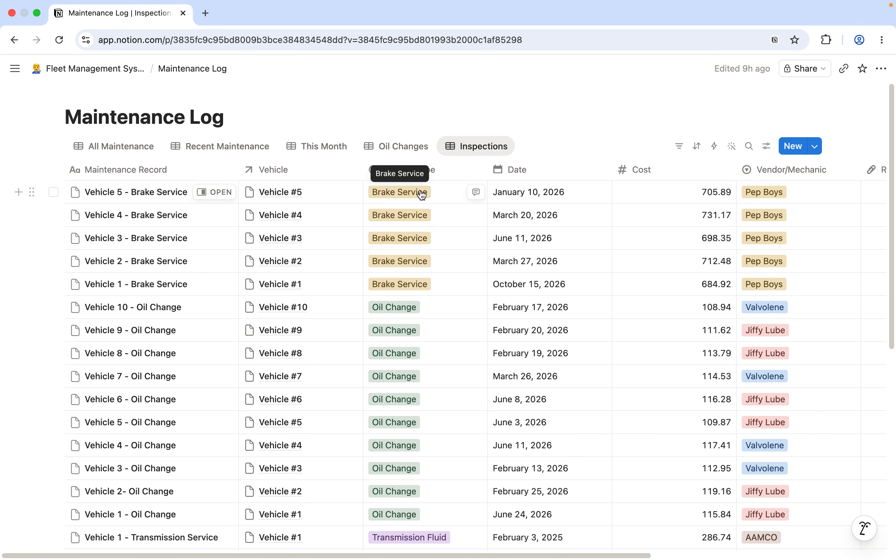
- Create a new Maintenance Log record titled "Vehicle 5 - Transmission Service"
{"action": "left_click", "coordinate": [790, 148]}
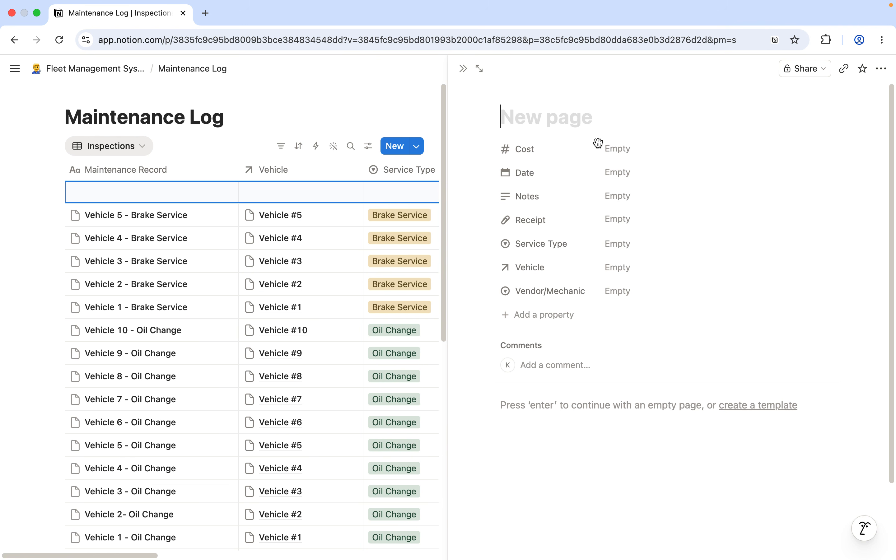
{"action": "type", "text": "Vehicle "}
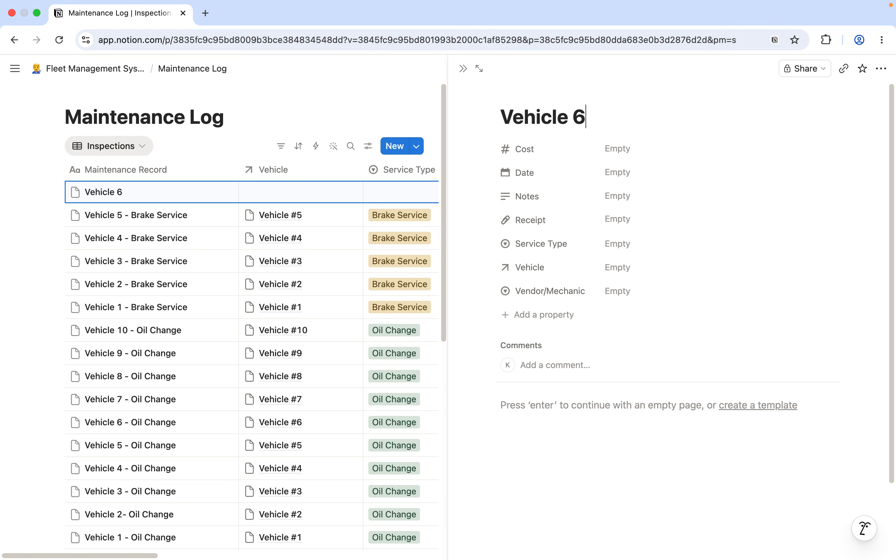
{"action": "type", "text": "5 - Transm"}
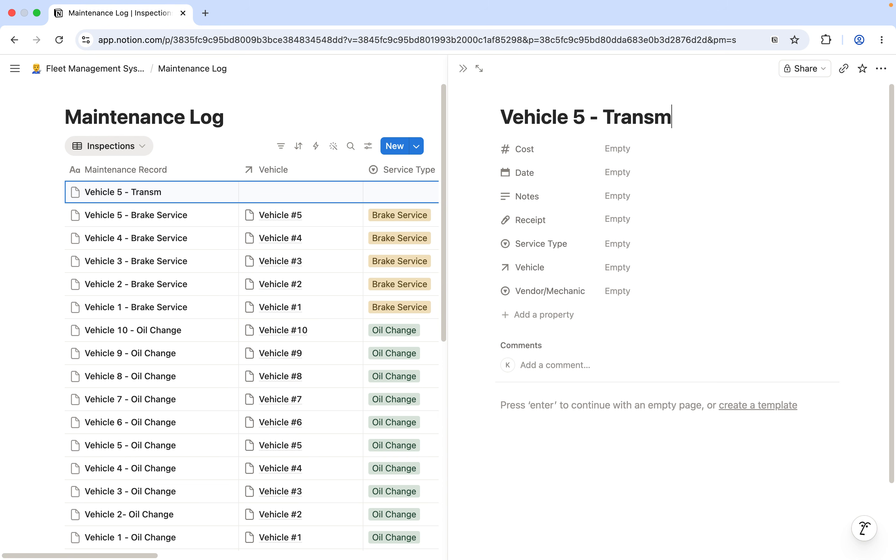
{"action": "type", "text": "ission Service"}
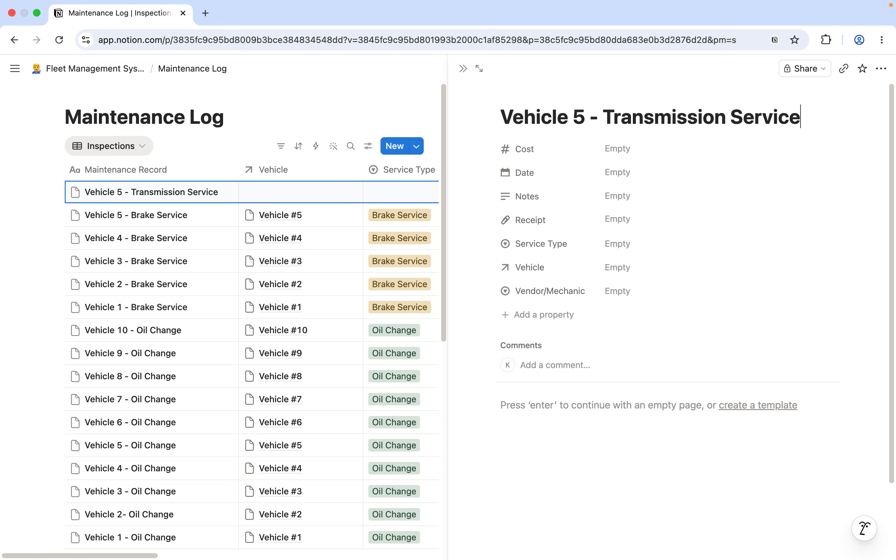
- Set the new maintenance record's cost to 300 and its date to June 27, 2026
{"action": "left_click", "coordinate": [622, 145]}
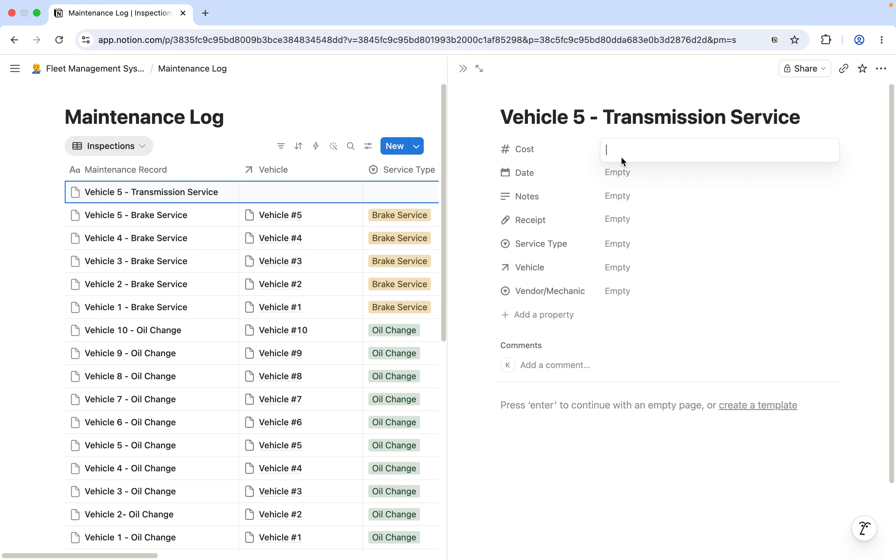
{"action": "key", "text": "Return"}
{"action": "left_click", "coordinate": [626, 175]}
{"action": "left_click", "coordinate": [736, 317]}
{"action": "left_click", "coordinate": [549, 203]}
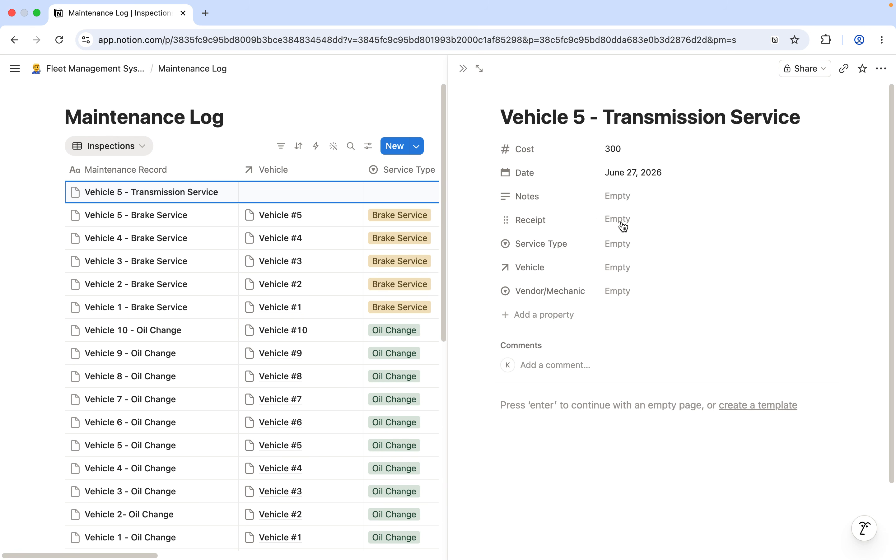
- Set the record's service type to Transmission Fluid and link it to Vehicle #5
{"action": "left_click", "coordinate": [614, 248]}
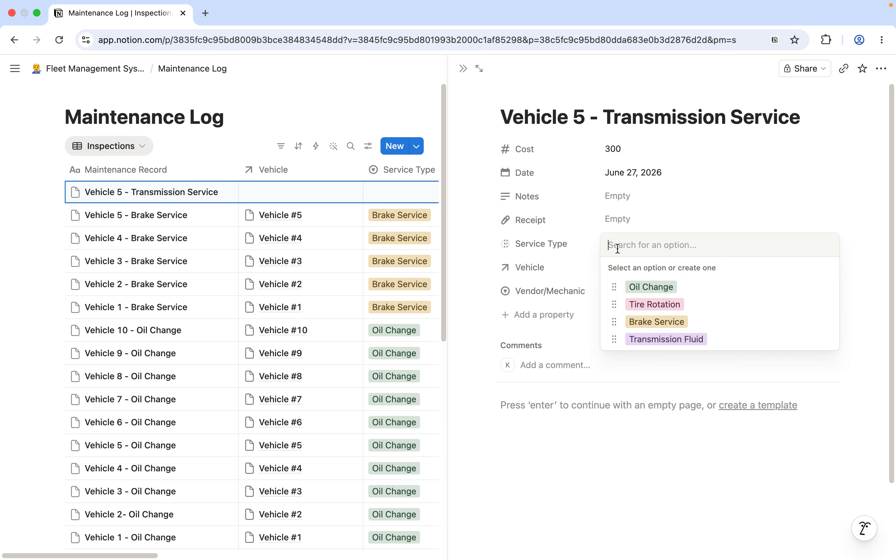
{"action": "left_click", "coordinate": [661, 340]}
{"action": "left_click", "coordinate": [619, 268]}
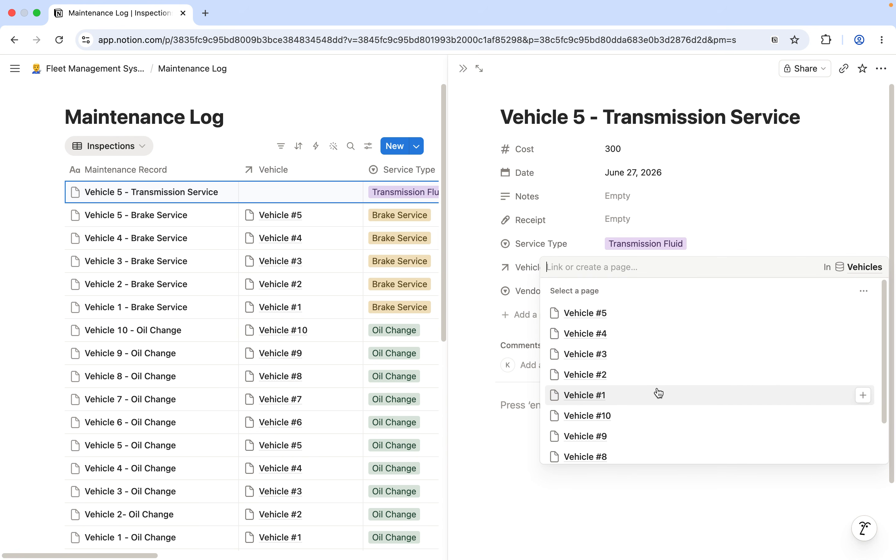
{"action": "left_click", "coordinate": [594, 313]}
{"action": "left_click", "coordinate": [480, 282]}
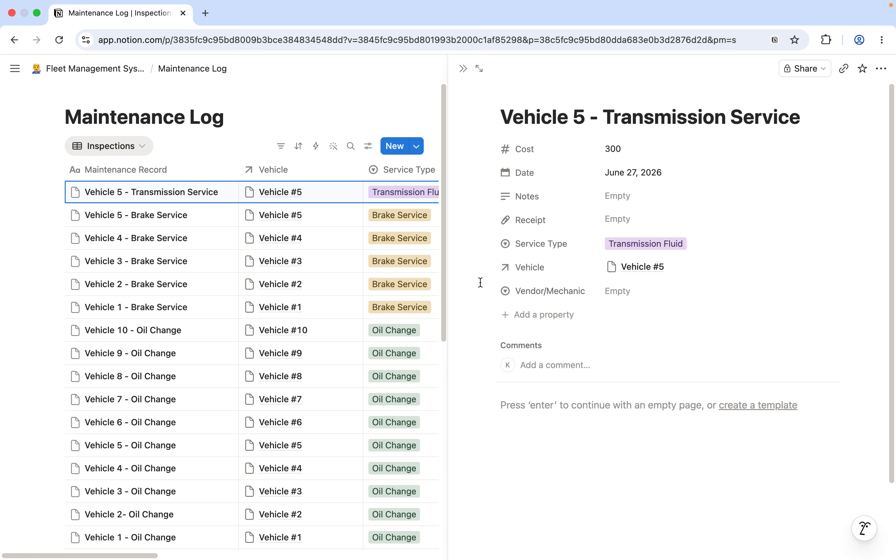
- Choose AAMCO as the record's vendor/mechanic and close the record
{"action": "left_click", "coordinate": [626, 297]}
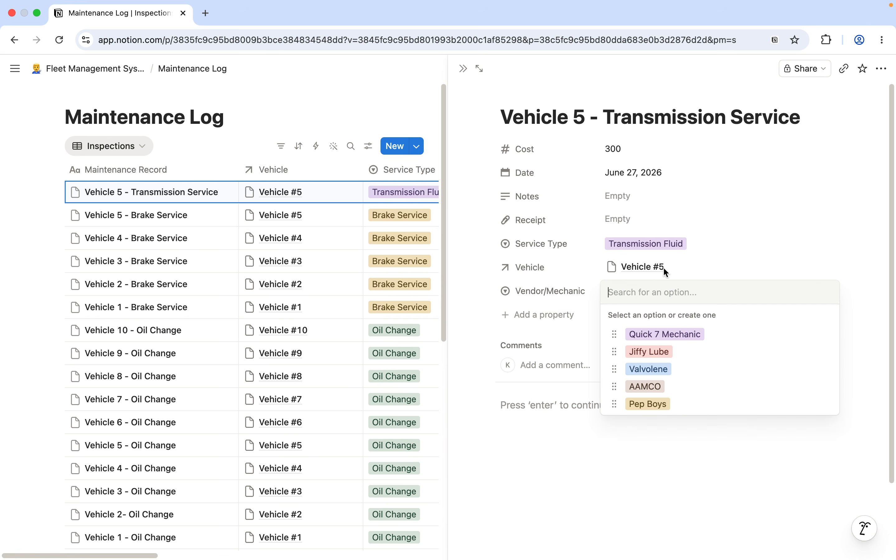
{"action": "left_click", "coordinate": [649, 387]}
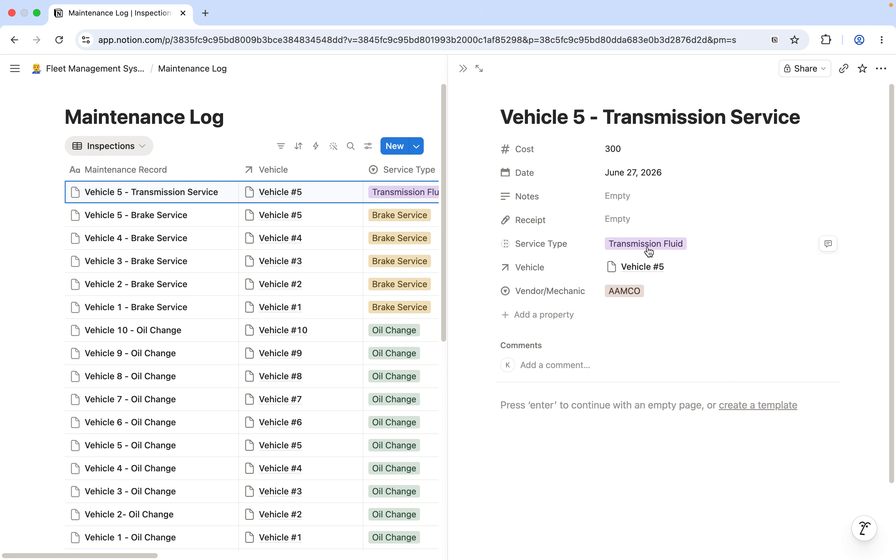
{"action": "left_click", "coordinate": [409, 81]}
- Return to the fleet dashboard and review which vehicles are listed under Transmission Service Due and Transmission Service Overdue
{"action": "left_click", "coordinate": [94, 73]}
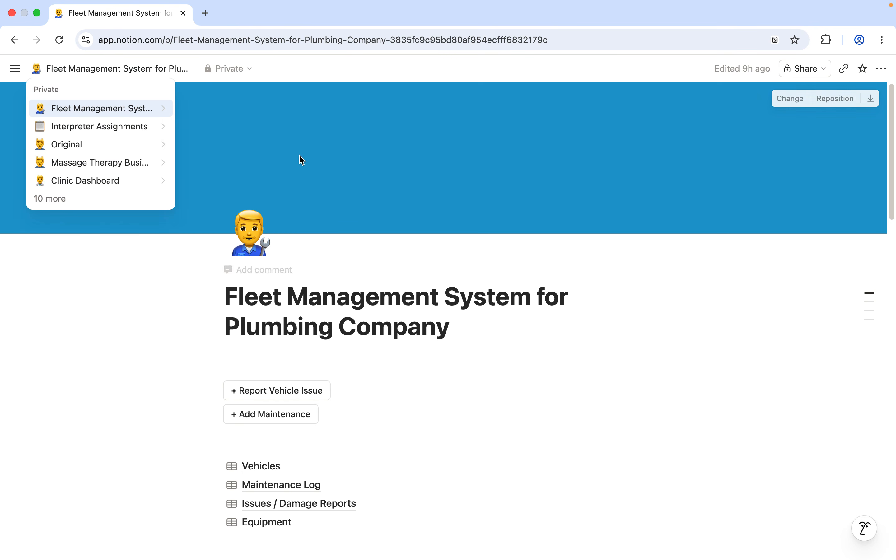
{"action": "scroll", "coordinate": [680, 268], "scroll_direction": "down", "scroll_amount": 10}
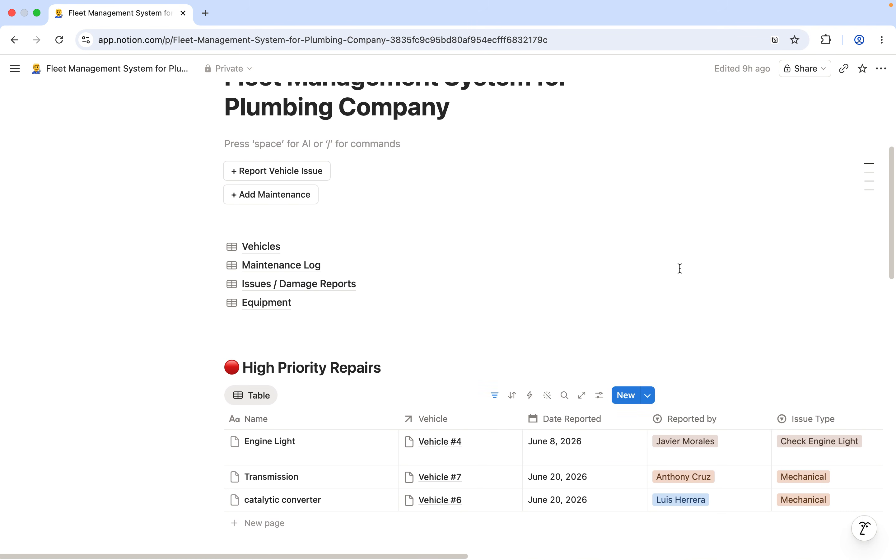
{"action": "scroll", "coordinate": [680, 268], "scroll_direction": "down", "scroll_amount": 15}
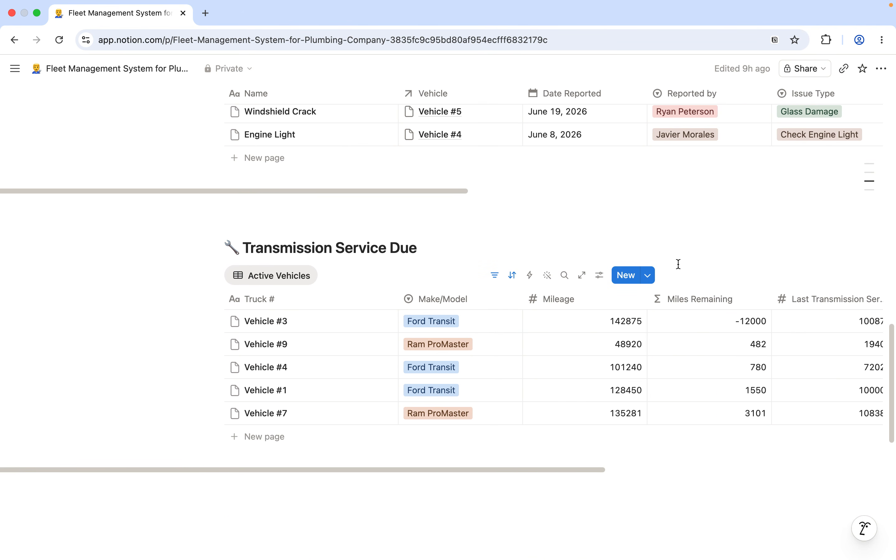
{"action": "scroll", "coordinate": [679, 264], "scroll_direction": "down", "scroll_amount": 3}
{"action": "scroll", "coordinate": [702, 322], "scroll_direction": "down", "scroll_amount": 3}
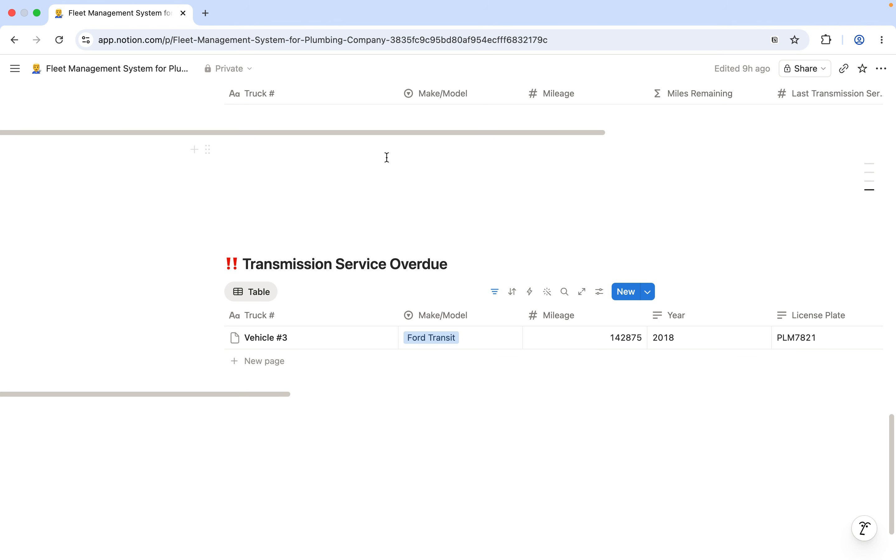
{"action": "scroll", "coordinate": [429, 154], "scroll_direction": "up", "scroll_amount": 1}
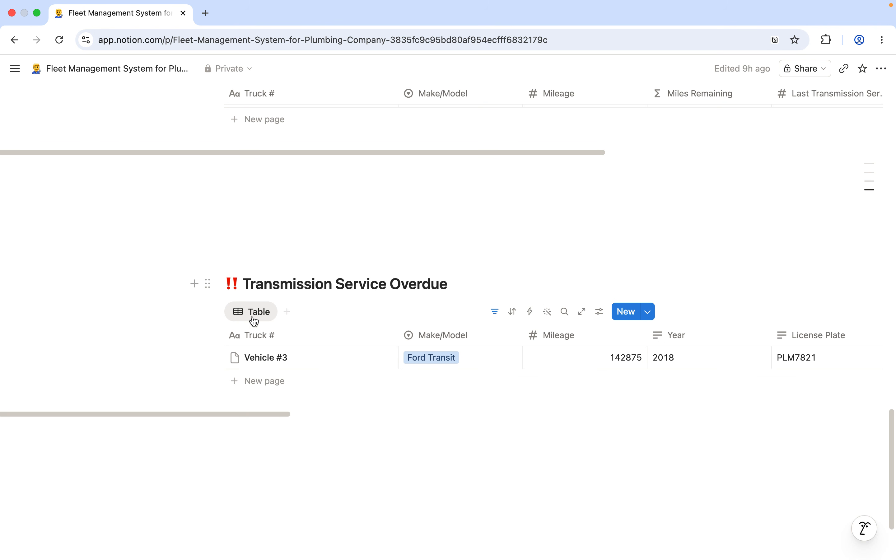
{"action": "scroll", "coordinate": [888, 374], "scroll_direction": "down", "scroll_amount": 3}
{"action": "scroll", "coordinate": [891, 370], "scroll_direction": "up", "scroll_amount": 4}
{"action": "scroll", "coordinate": [890, 370], "scroll_direction": "up", "scroll_amount": 7}
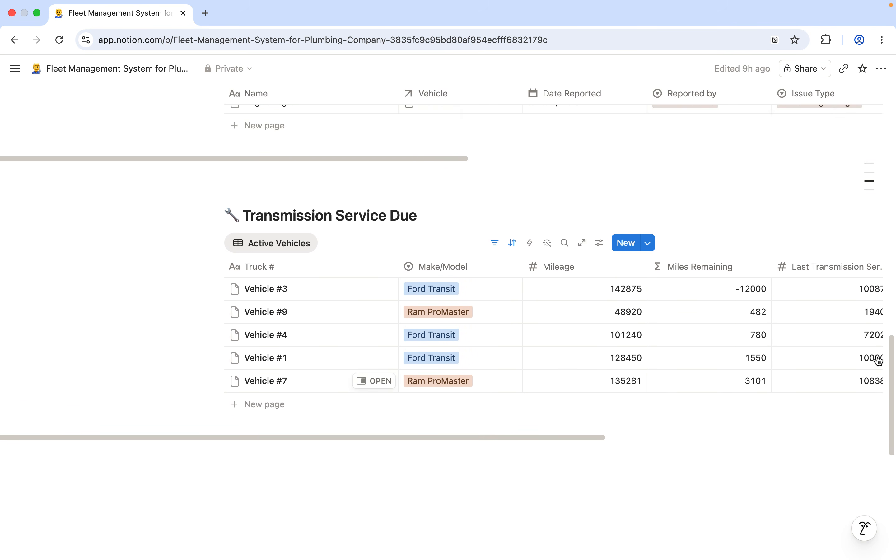
- In the Open Issues table, set the status of Vehicle #4's Engine Light issue to Fixed
{"action": "scroll", "coordinate": [879, 359], "scroll_direction": "up", "scroll_amount": 8}
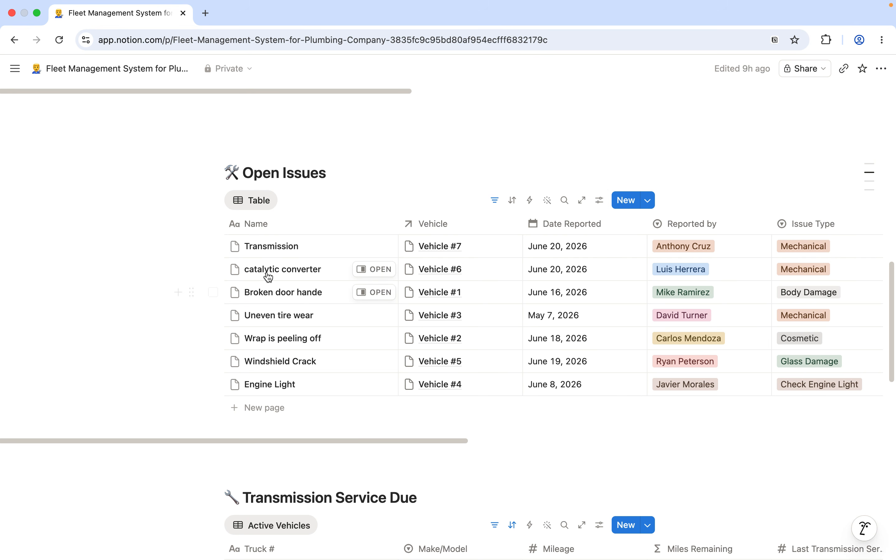
{"action": "scroll", "coordinate": [311, 430], "scroll_direction": "right", "scroll_amount": 3}
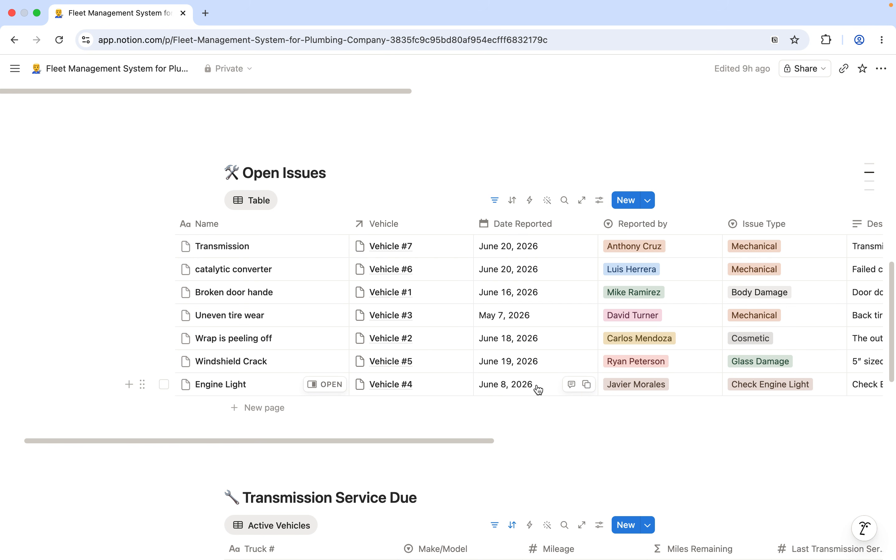
{"action": "left_click_drag", "start_coordinate": [483, 440], "coordinate": [580, 432]}
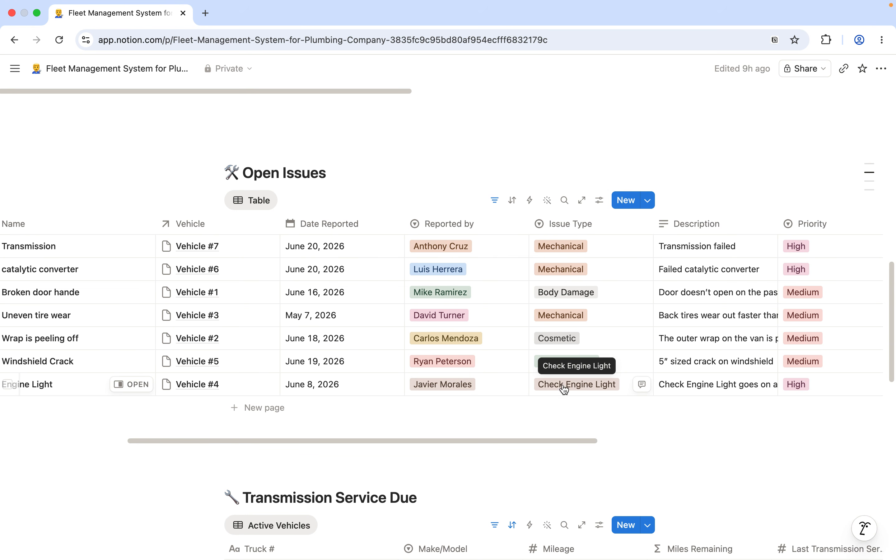
{"action": "left_click_drag", "start_coordinate": [582, 440], "coordinate": [722, 440]}
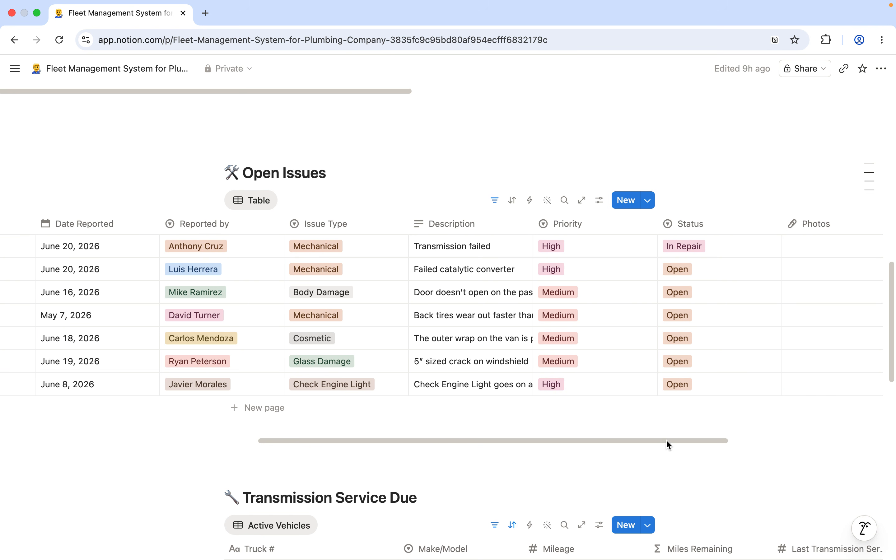
{"action": "left_click_drag", "start_coordinate": [671, 441], "coordinate": [706, 438]}
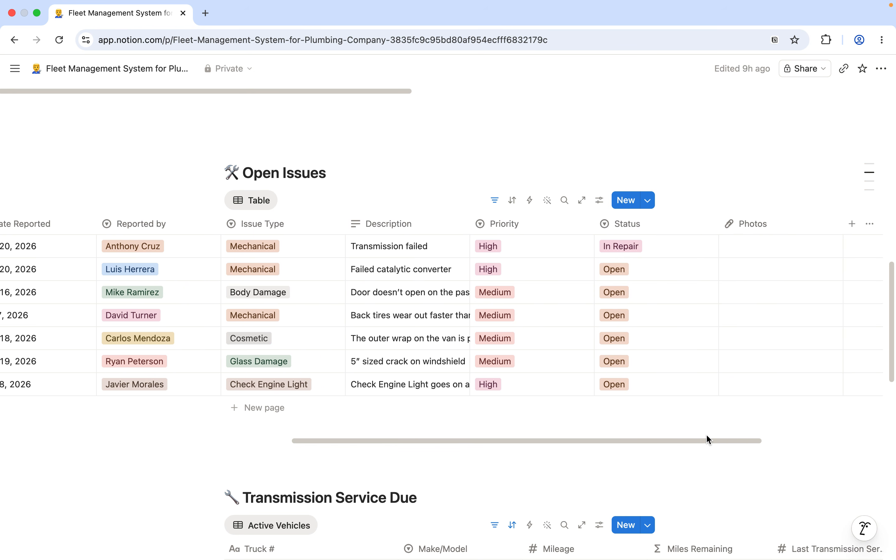
{"action": "left_click", "coordinate": [646, 391]}
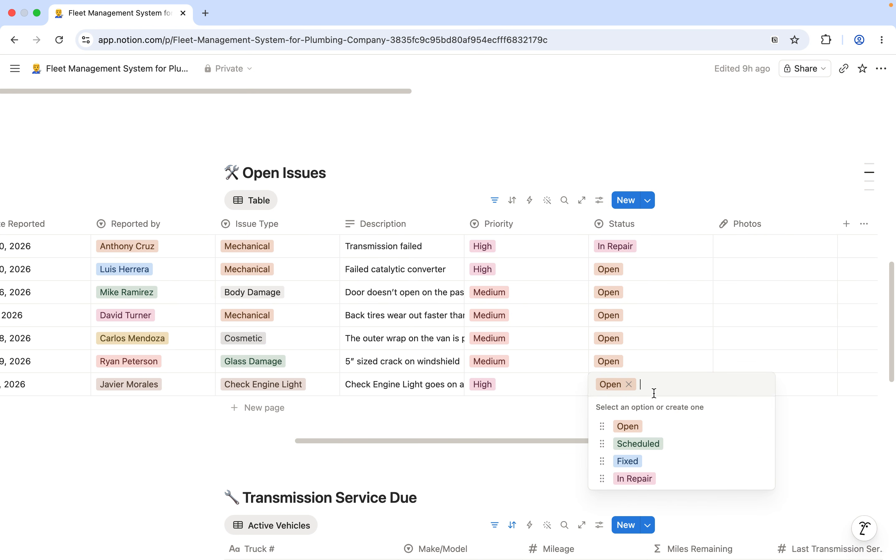
{"action": "left_click", "coordinate": [634, 462]}
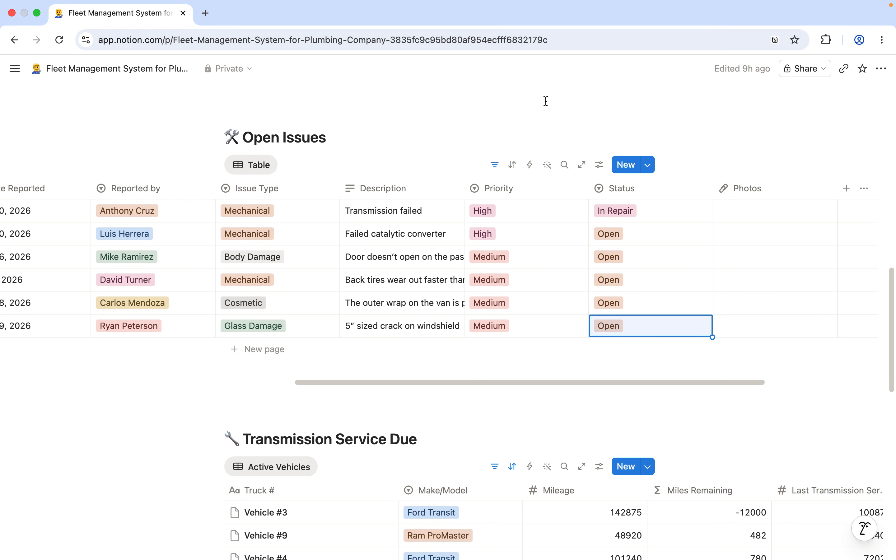
- Set the status of Vehicle #5's Windshield Crack issue to Fixed in the Open Issues table
{"action": "left_click_drag", "start_coordinate": [512, 382], "coordinate": [184, 372]}
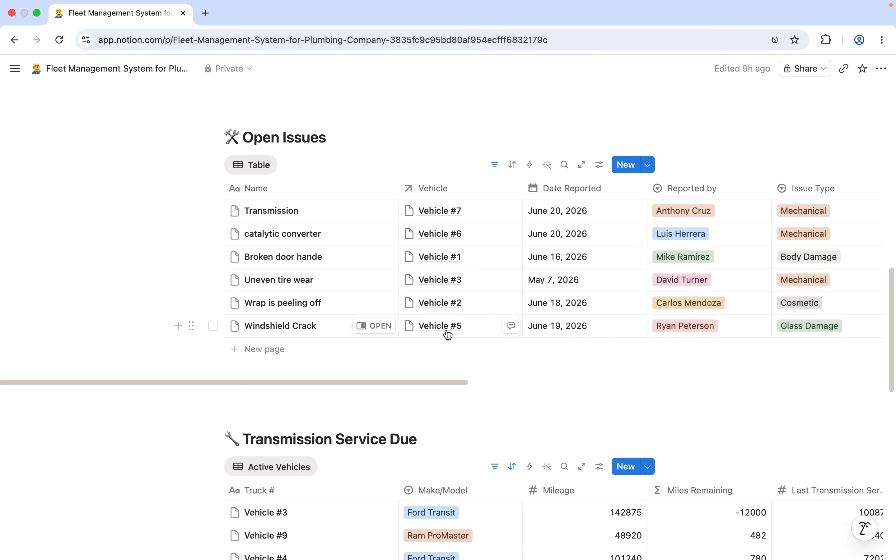
{"action": "left_click_drag", "start_coordinate": [365, 386], "coordinate": [551, 366]}
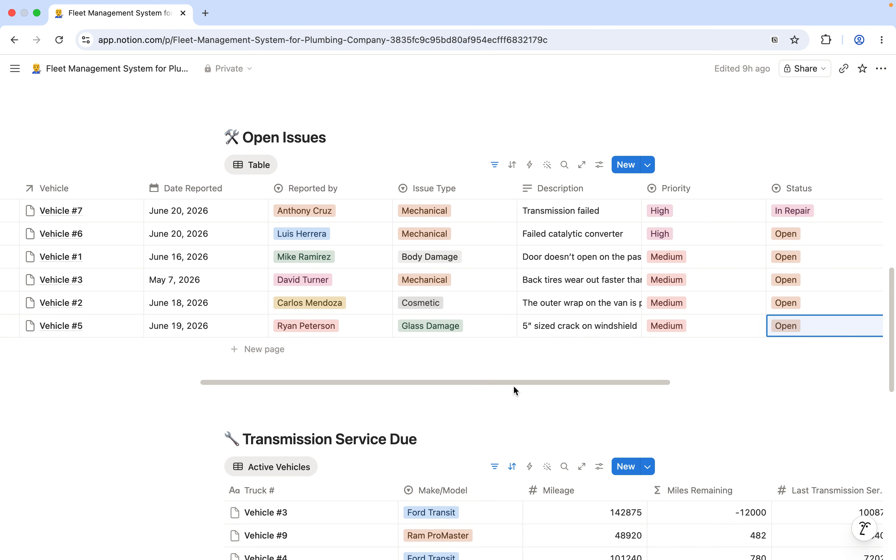
{"action": "scroll", "coordinate": [513, 385], "scroll_direction": "right", "scroll_amount": 10}
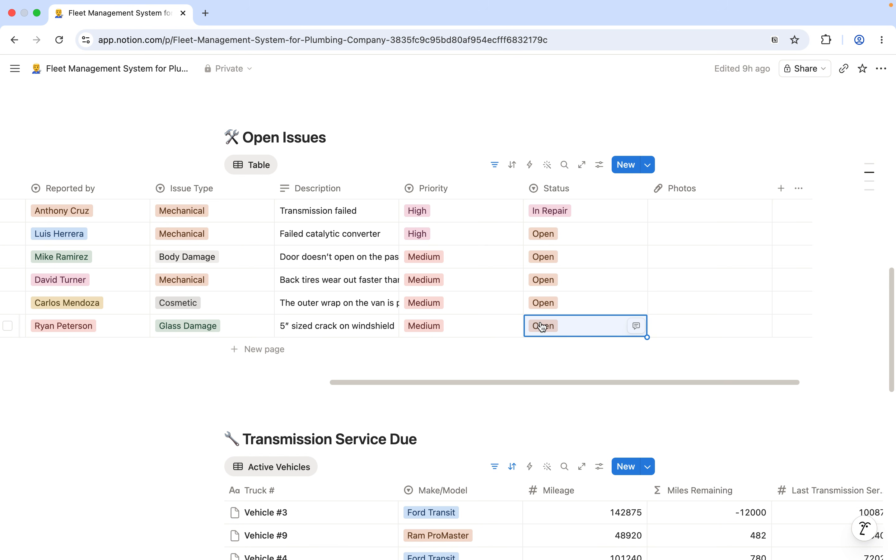
{"action": "left_click", "coordinate": [591, 329]}
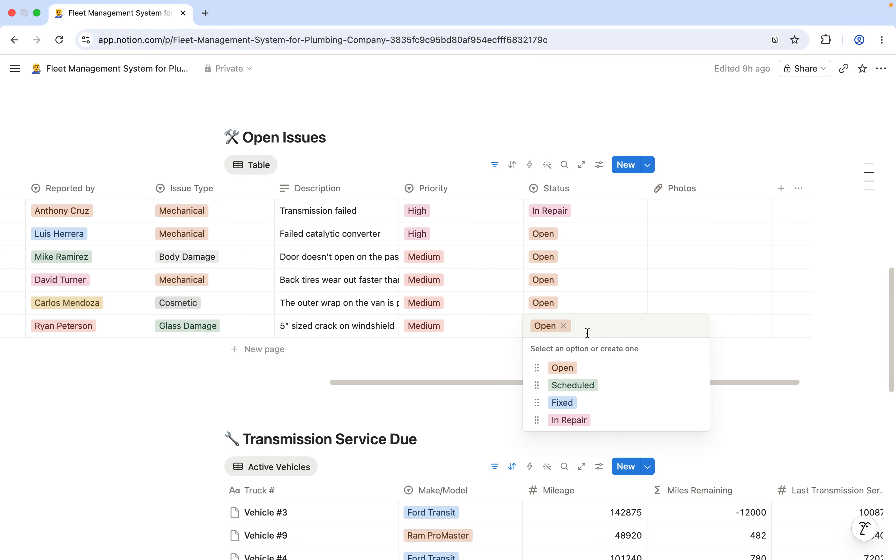
{"action": "left_click", "coordinate": [570, 405]}
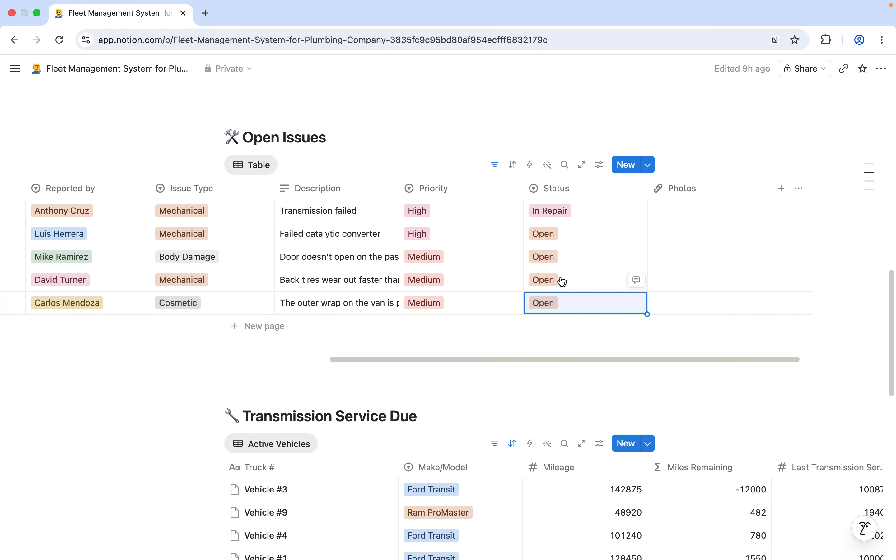
- Review the remaining High Priority Repairs and look at the priority options for Vehicle #7's Transmission issue
{"action": "left_click_drag", "start_coordinate": [533, 361], "coordinate": [158, 341]}
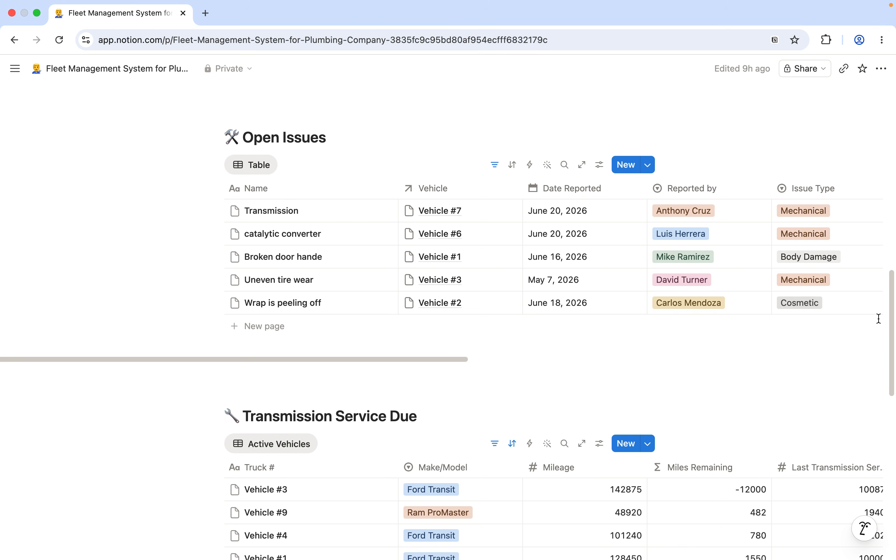
{"action": "left_click_drag", "start_coordinate": [891, 307], "coordinate": [895, 195]}
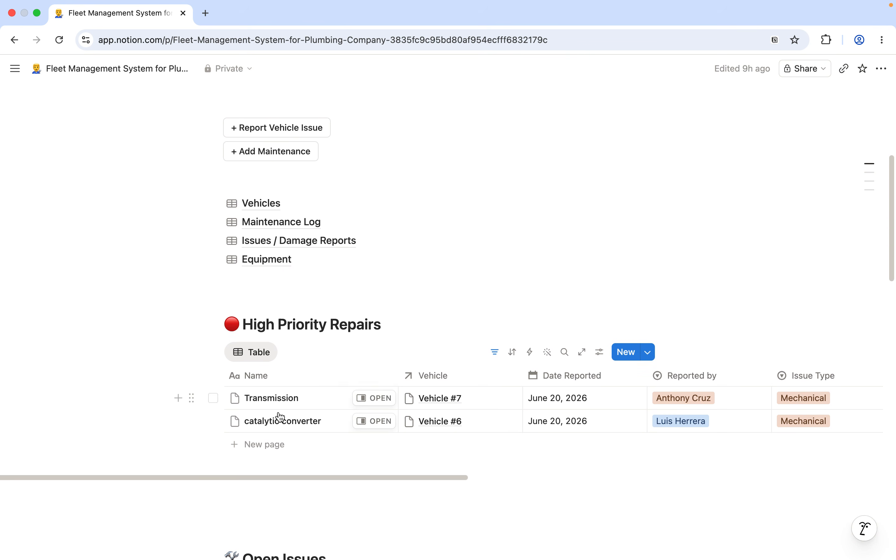
{"action": "left_click_drag", "start_coordinate": [452, 477], "coordinate": [670, 434]}
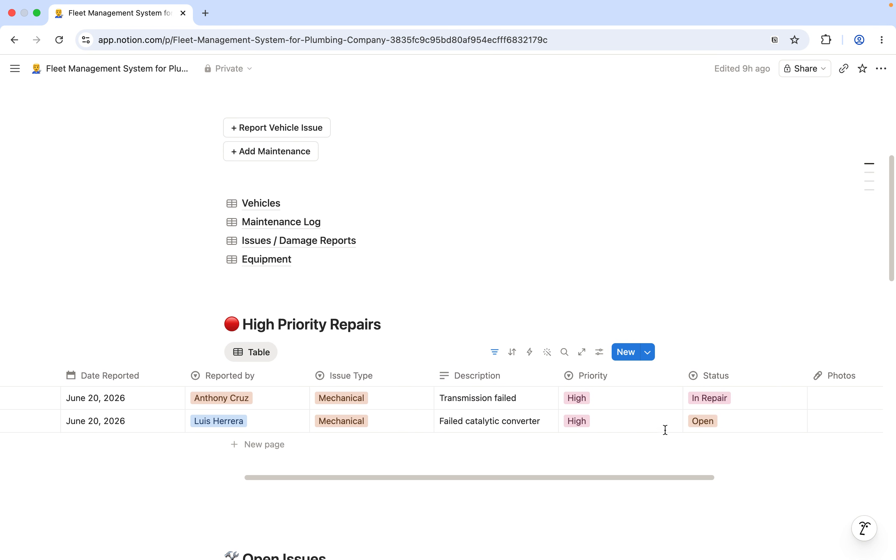
{"action": "left_click", "coordinate": [602, 400]}
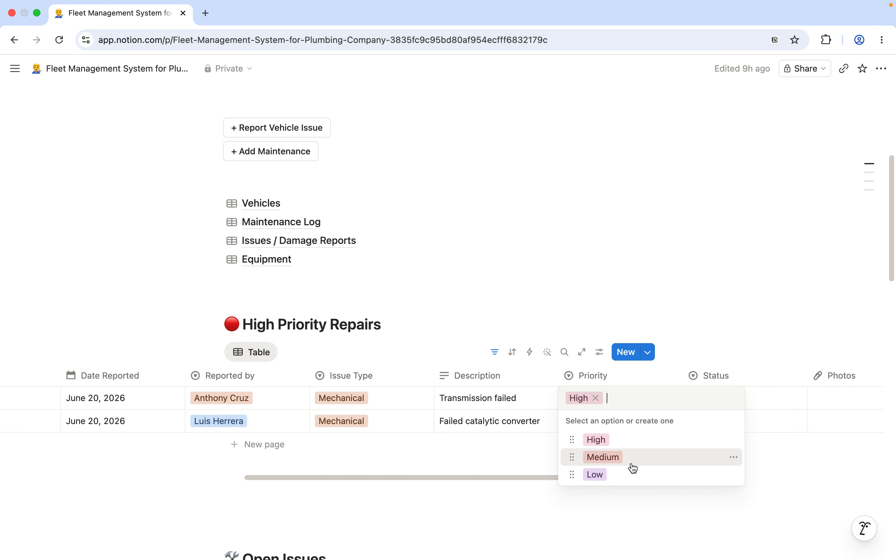
{"action": "left_click", "coordinate": [520, 456]}
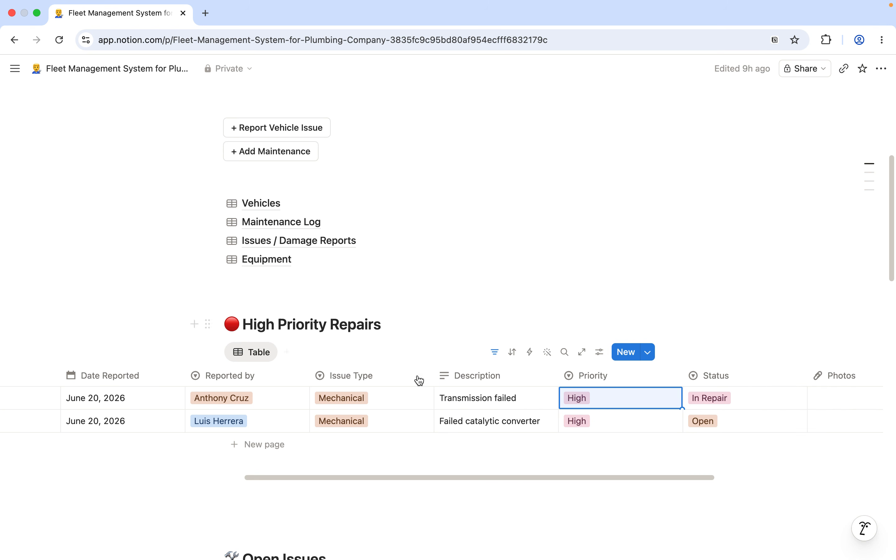
{"action": "left_click_drag", "start_coordinate": [407, 478], "coordinate": [224, 479]}
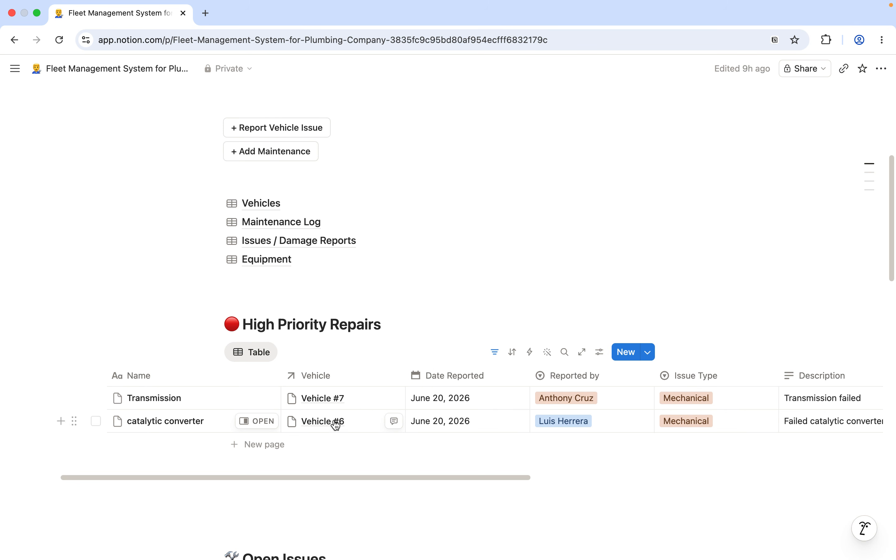
- In the High Priority Repairs table, set the status of Vehicle #6's catalytic converter issue to Fixed
{"action": "left_click_drag", "start_coordinate": [390, 479], "coordinate": [666, 473]}
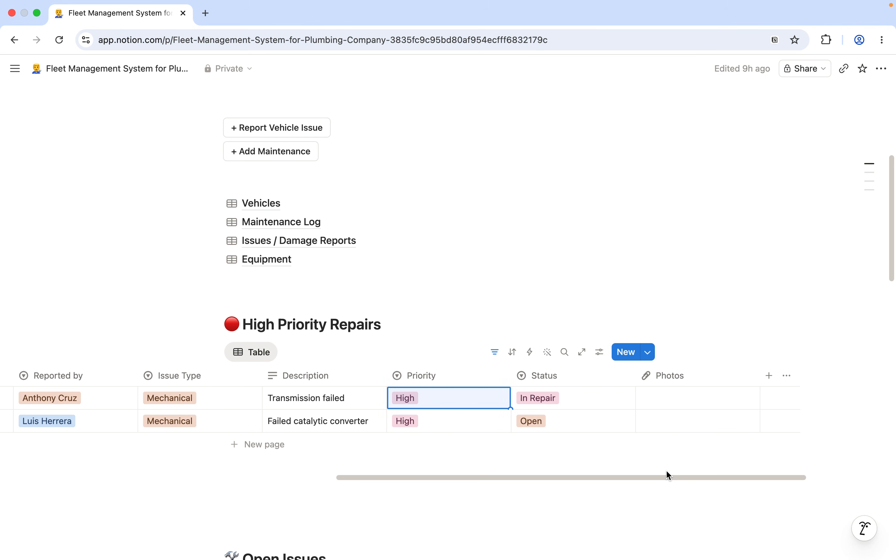
{"action": "left_click", "coordinate": [571, 423]}
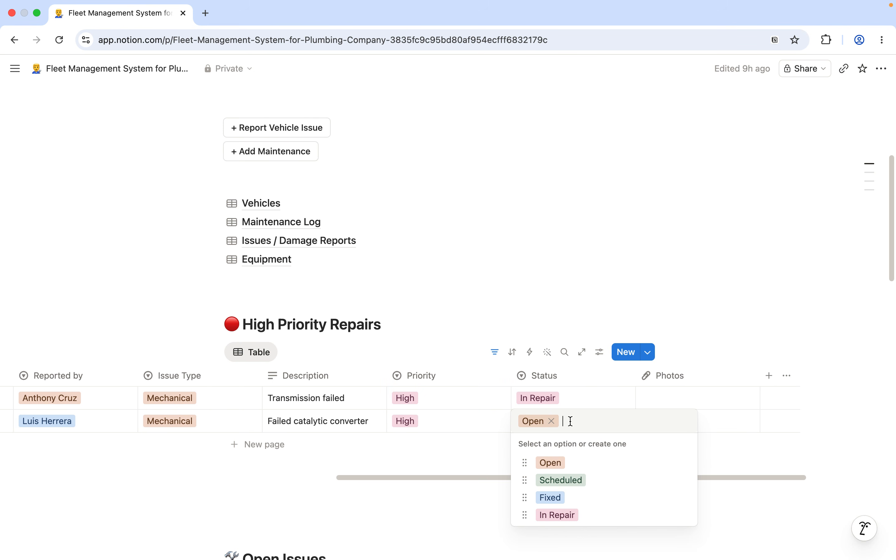
{"action": "left_click", "coordinate": [560, 496]}
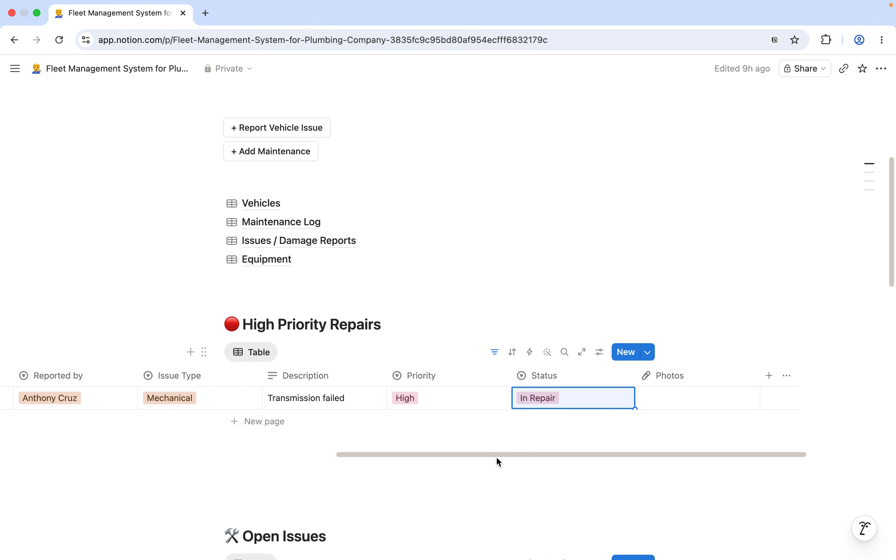
{"action": "left_click_drag", "start_coordinate": [498, 458], "coordinate": [161, 441]}
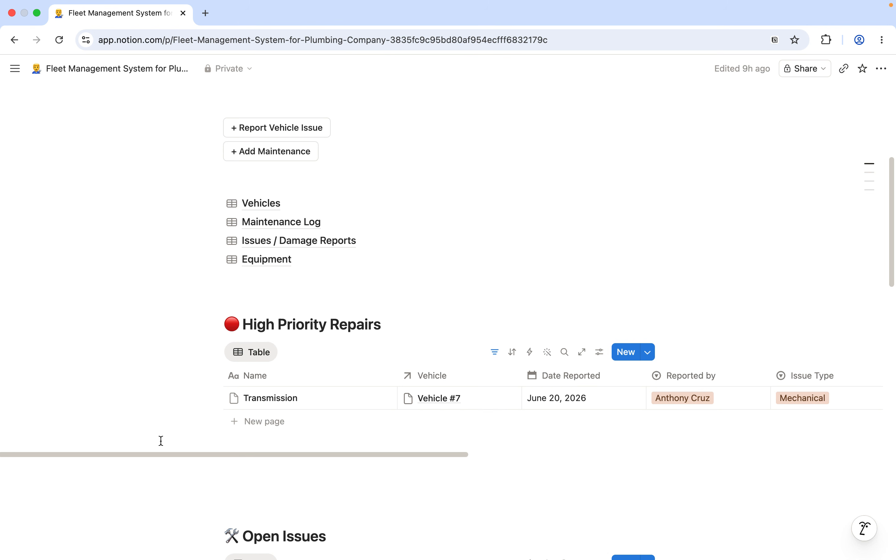
- Open the Vehicles database from the dashboard and look at the assigned technician options for Vehicle #1
{"action": "scroll", "coordinate": [320, 260], "scroll_direction": "up", "scroll_amount": 5}
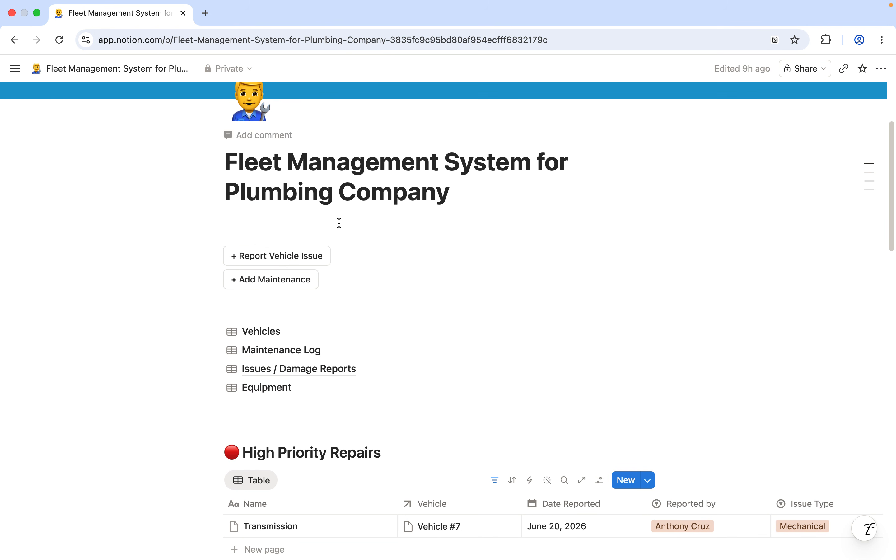
{"action": "scroll", "coordinate": [472, 212], "scroll_direction": "up", "scroll_amount": 1}
{"action": "scroll", "coordinate": [471, 213], "scroll_direction": "up", "scroll_amount": 1}
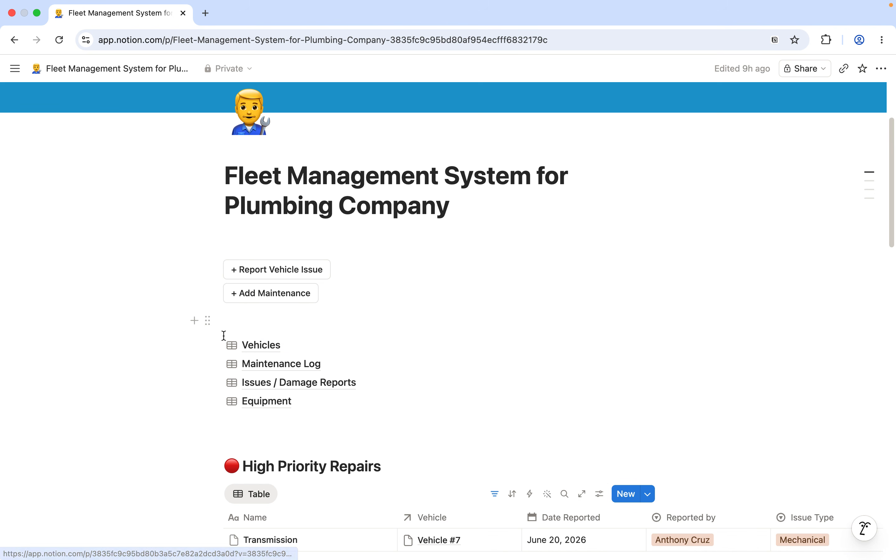
{"action": "left_click", "coordinate": [273, 346]}
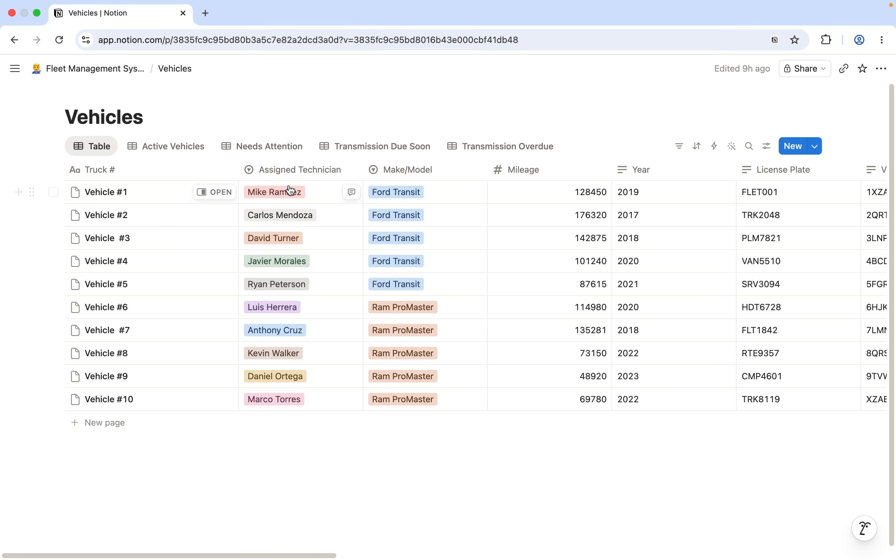
{"action": "left_click", "coordinate": [314, 190]}
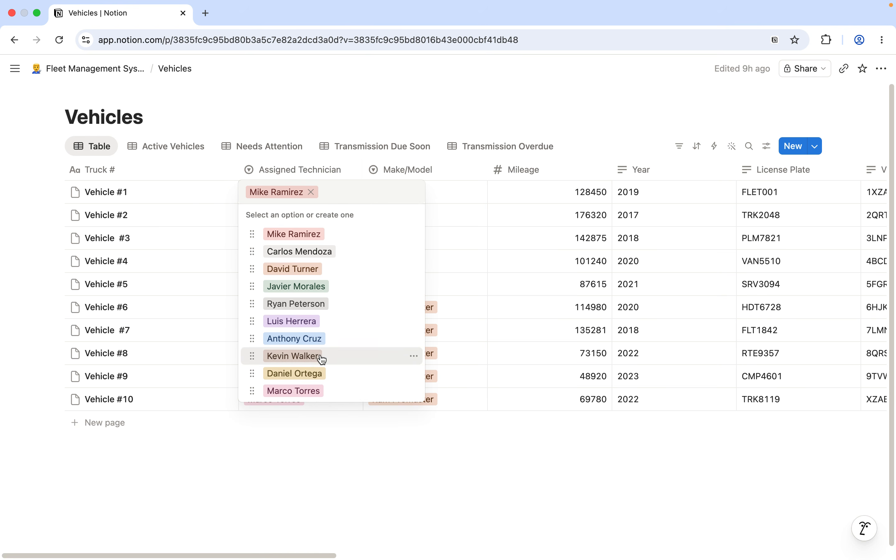
{"action": "key", "text": "Escape"}
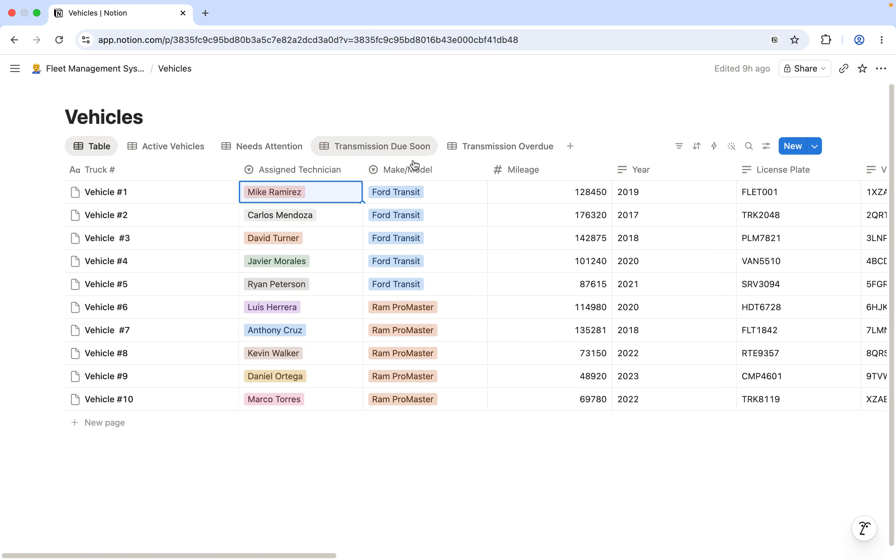
- Check the status options available for Vehicle #1 and review the registration expiration dates in the Vehicles table
{"action": "left_click_drag", "start_coordinate": [327, 556], "coordinate": [574, 527]}
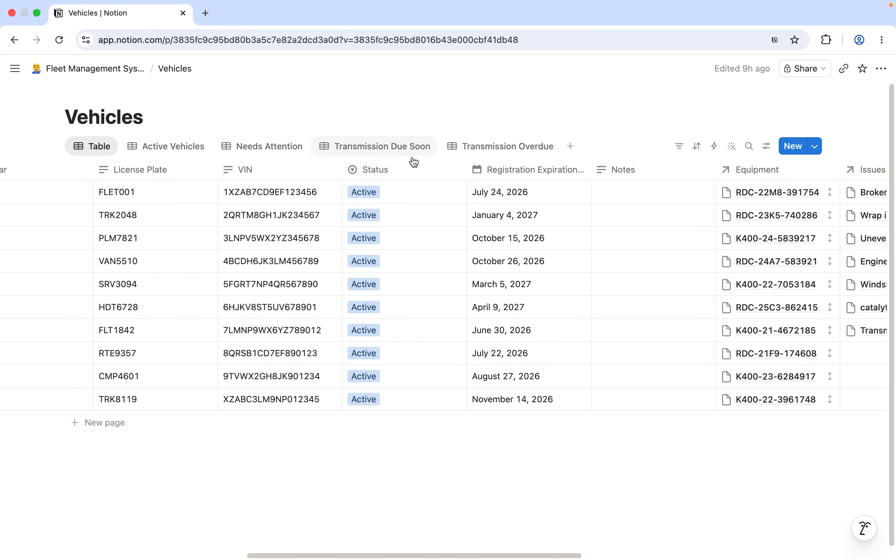
{"action": "left_click", "coordinate": [414, 193]}
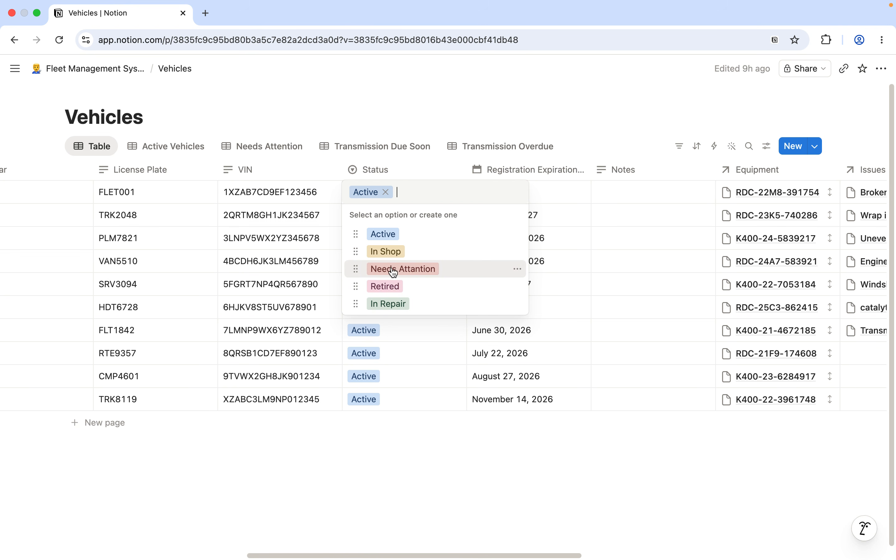
{"action": "key", "text": "Escape"}
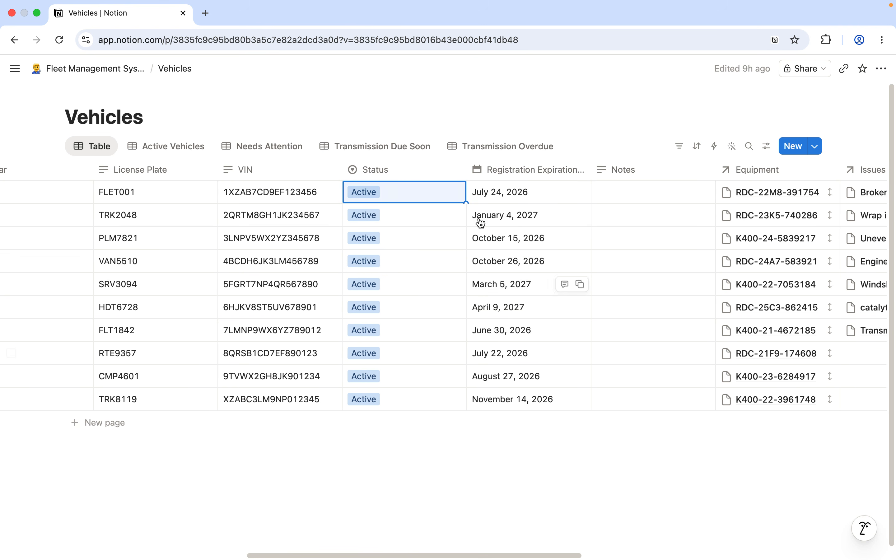
{"action": "left_click", "coordinate": [575, 458]}
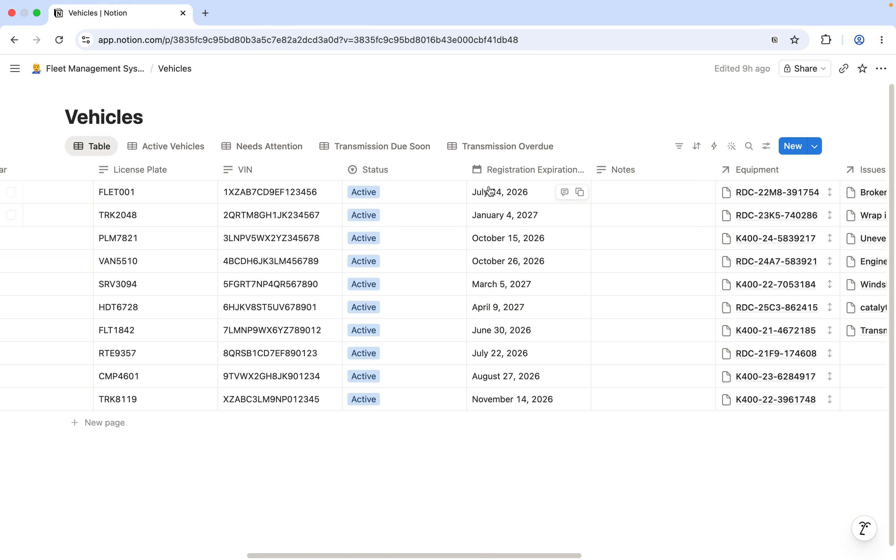
- Examine the maintenance records linked to Vehicle #1 and the transmission service columns of the Vehicles table
{"action": "left_click_drag", "start_coordinate": [514, 557], "coordinate": [655, 550]}
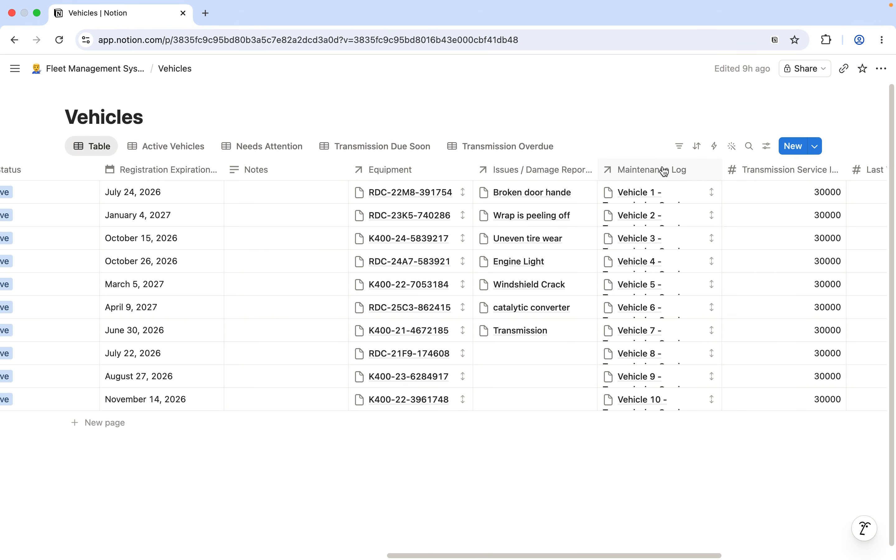
{"action": "left_click", "coordinate": [680, 192]}
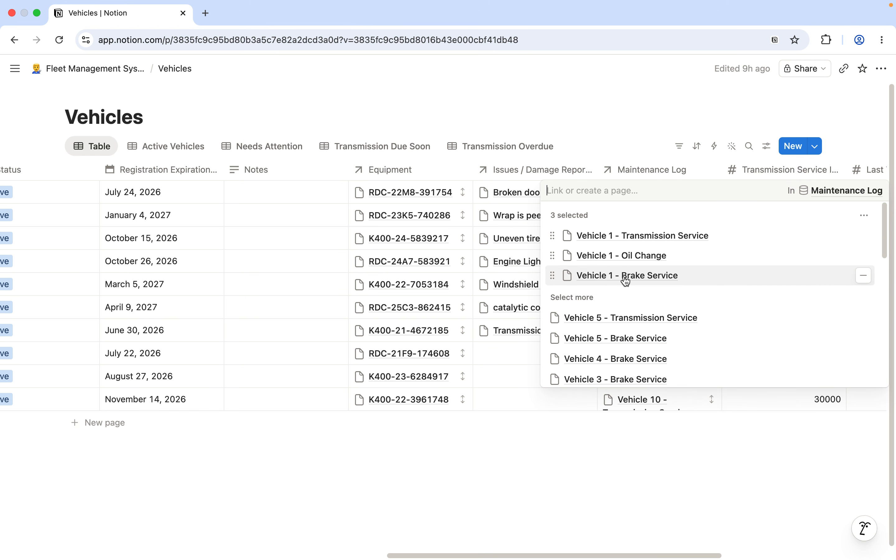
{"action": "key", "text": "Escape"}
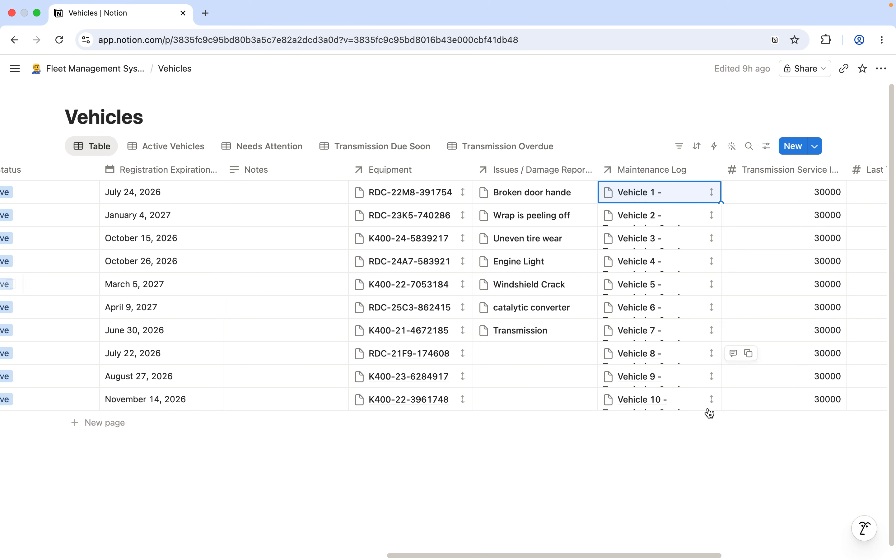
{"action": "left_click_drag", "start_coordinate": [614, 556], "coordinate": [695, 536]}
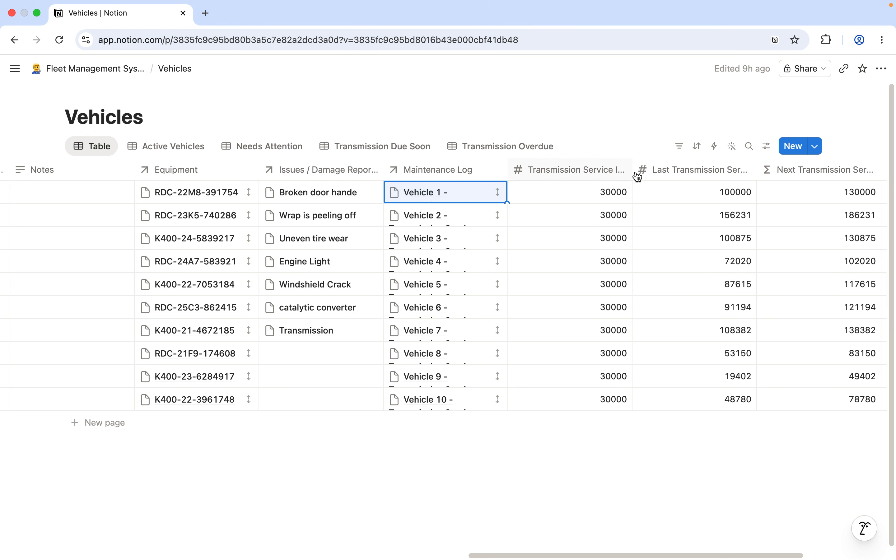
{"action": "left_click_drag", "start_coordinate": [620, 556], "coordinate": [73, 499]}
- Return to the fleet dashboard and open the Maintenance Log database
{"action": "left_click", "coordinate": [72, 69]}
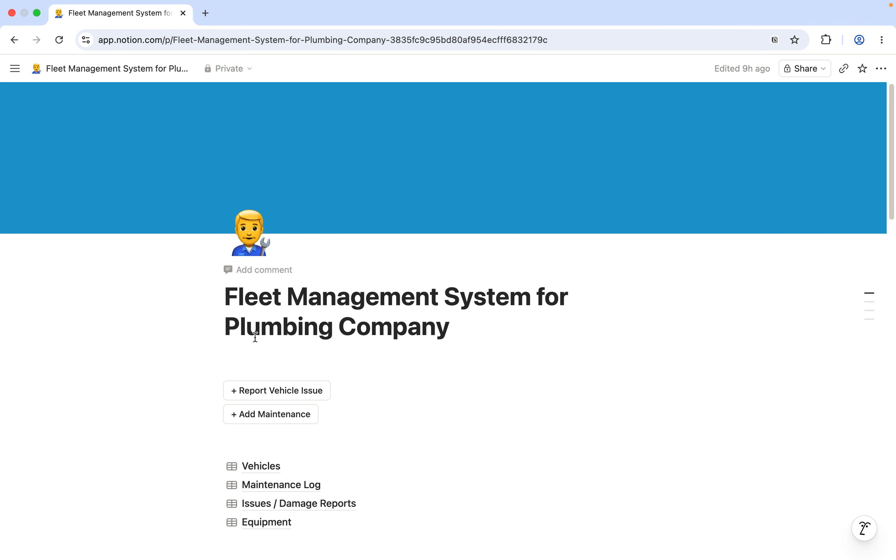
{"action": "scroll", "coordinate": [253, 334], "scroll_direction": "down", "scroll_amount": 2}
{"action": "scroll", "coordinate": [255, 337], "scroll_direction": "down", "scroll_amount": 3}
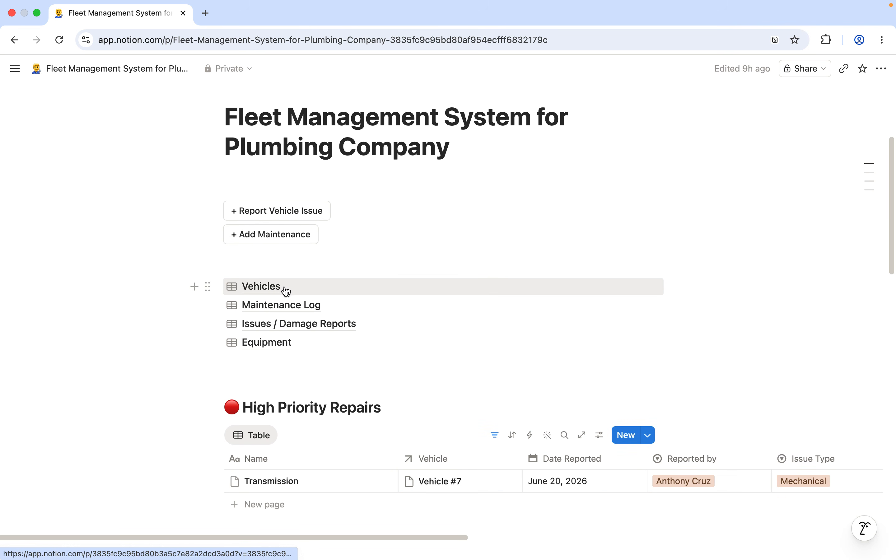
{"action": "left_click", "coordinate": [262, 307]}
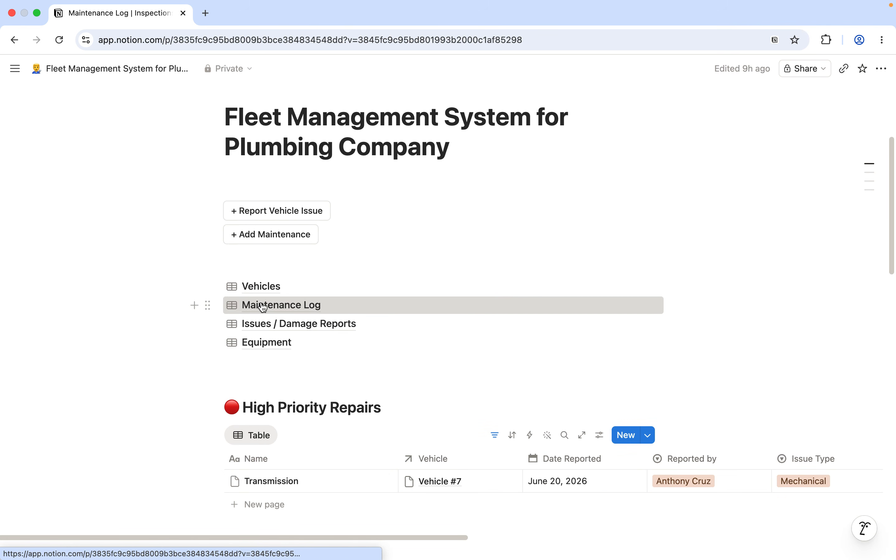
- Look through all brake service, oil change and transmission service records in the Maintenance Log
{"action": "scroll", "coordinate": [332, 212], "scroll_direction": "down", "scroll_amount": 1}
{"action": "scroll", "coordinate": [333, 211], "scroll_direction": "down", "scroll_amount": 2}
{"action": "scroll", "coordinate": [332, 210], "scroll_direction": "up", "scroll_amount": 3}
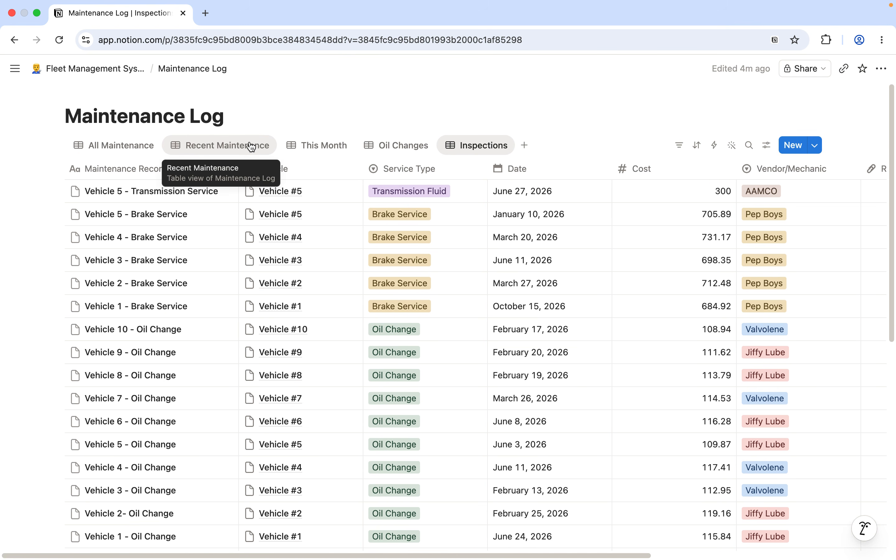
{"action": "scroll", "coordinate": [253, 146], "scroll_direction": "down", "scroll_amount": 1}
{"action": "scroll", "coordinate": [271, 147], "scroll_direction": "down", "scroll_amount": 2}
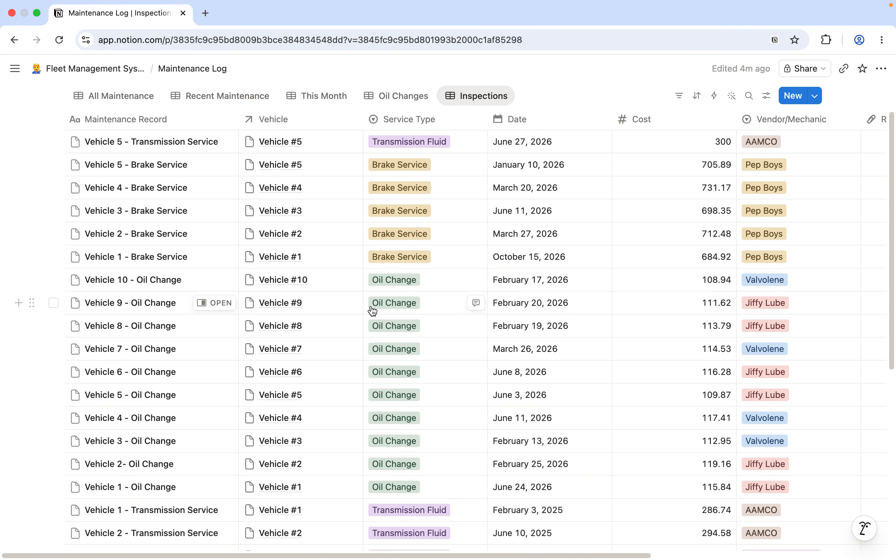
{"action": "scroll", "coordinate": [398, 313], "scroll_direction": "down", "scroll_amount": 1}
{"action": "scroll", "coordinate": [397, 314], "scroll_direction": "down", "scroll_amount": 10}
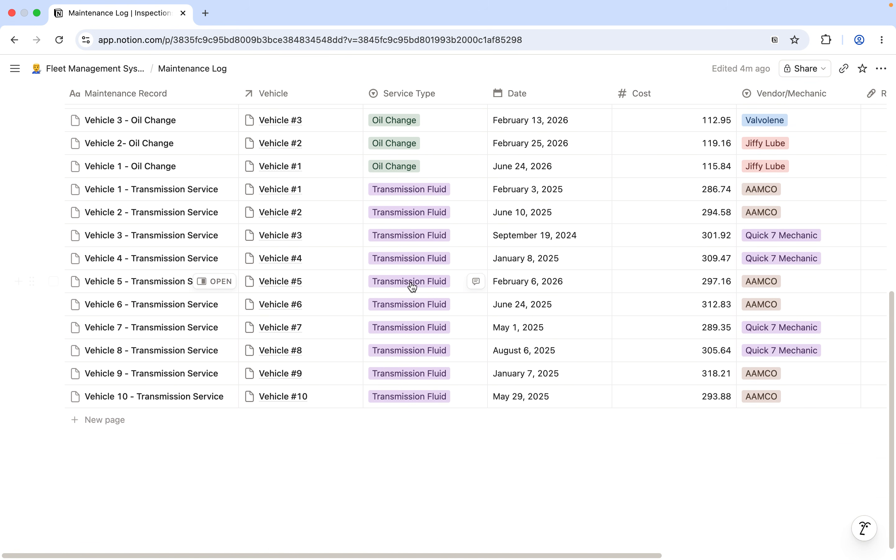
{"action": "scroll", "coordinate": [570, 302], "scroll_direction": "up", "scroll_amount": 10}
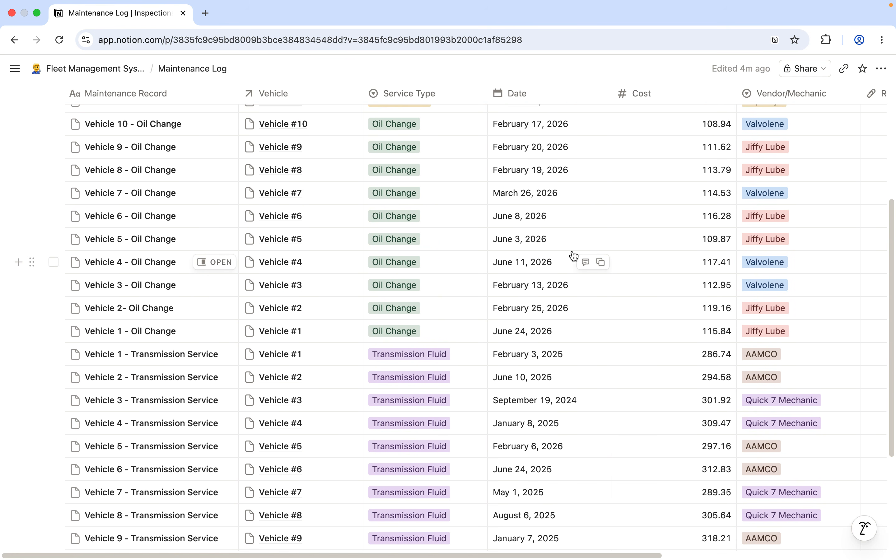
- Review the Maintenance Log's cost, vendor/mechanic, receipt and notes columns
{"action": "scroll", "coordinate": [451, 556], "scroll_direction": "right", "scroll_amount": 4}
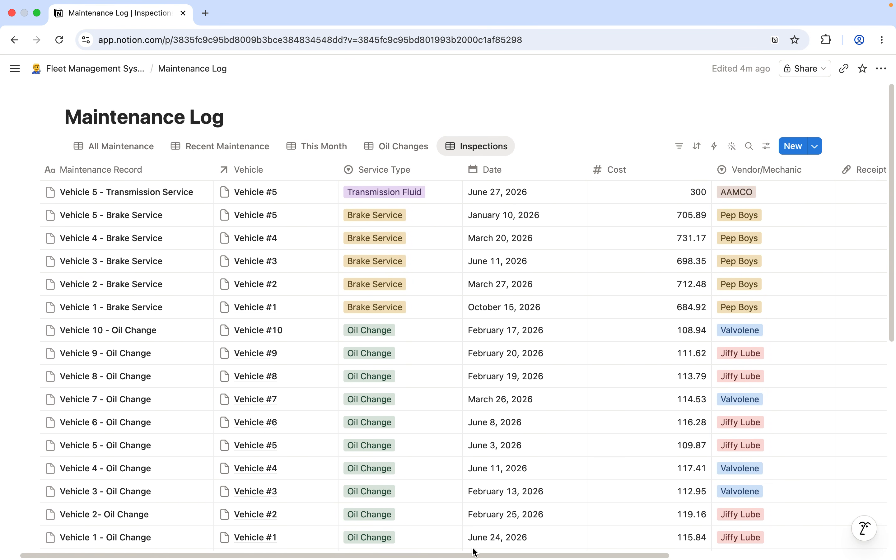
{"action": "scroll", "coordinate": [519, 534], "scroll_direction": "right", "scroll_amount": 4}
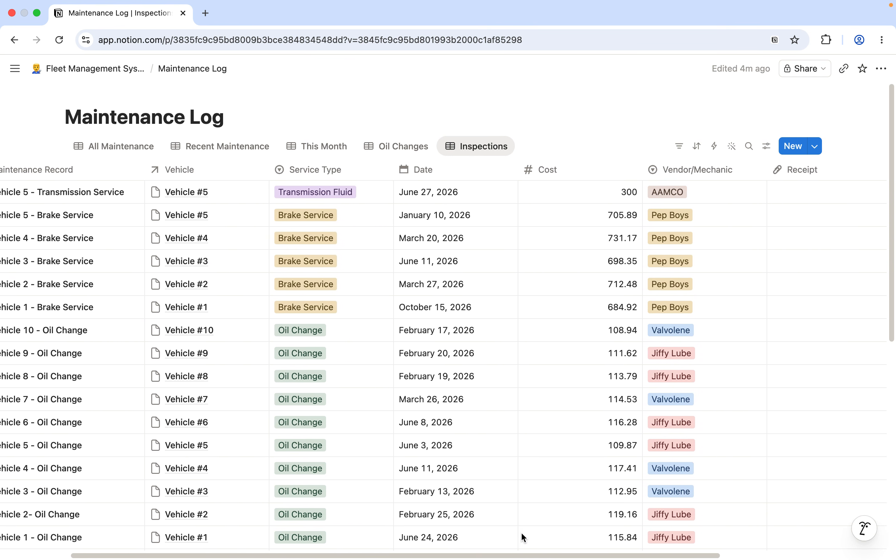
{"action": "scroll", "coordinate": [579, 261], "scroll_direction": "down", "scroll_amount": 2}
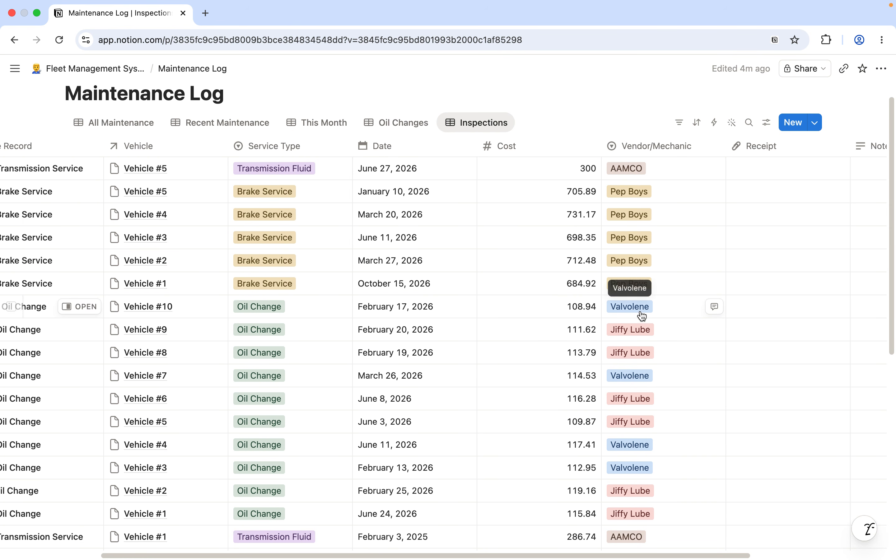
{"action": "scroll", "coordinate": [640, 314], "scroll_direction": "down", "scroll_amount": 2}
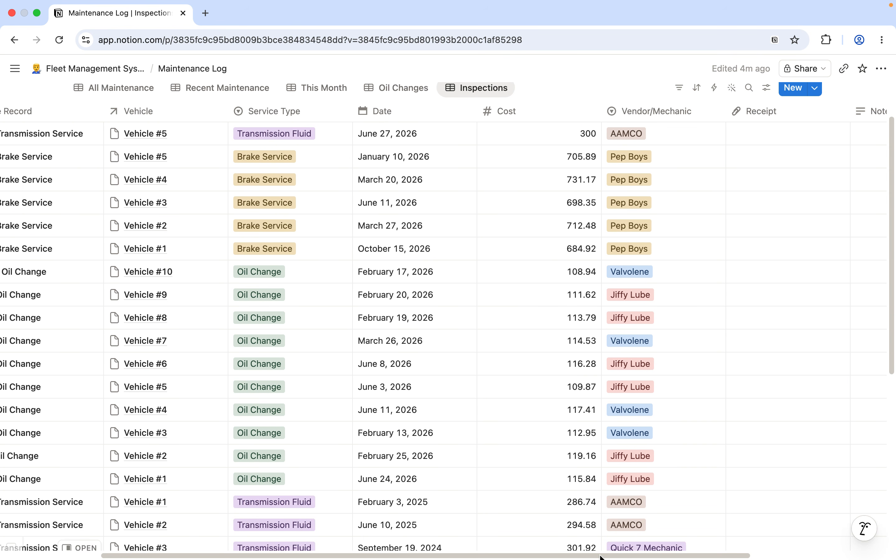
{"action": "scroll", "coordinate": [666, 544], "scroll_direction": "right", "scroll_amount": 10}
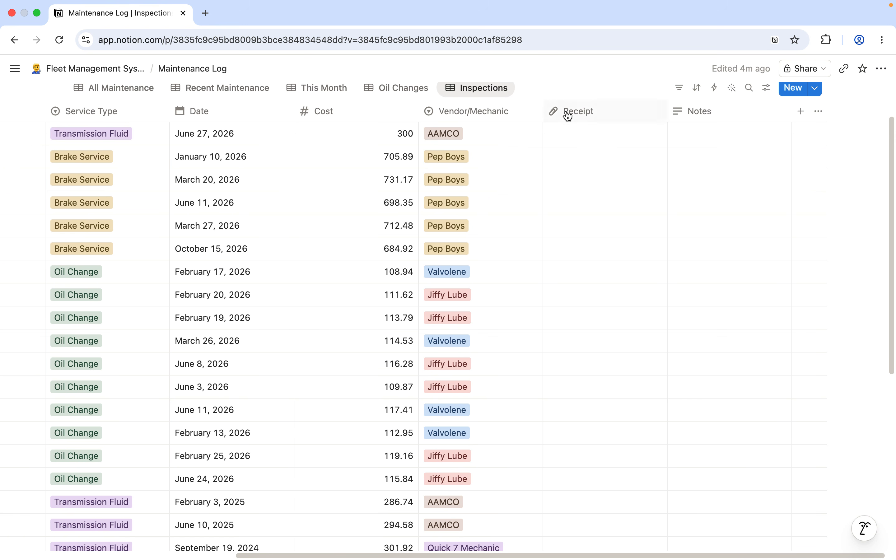
{"action": "scroll", "coordinate": [613, 556], "scroll_direction": "left", "scroll_amount": 10}
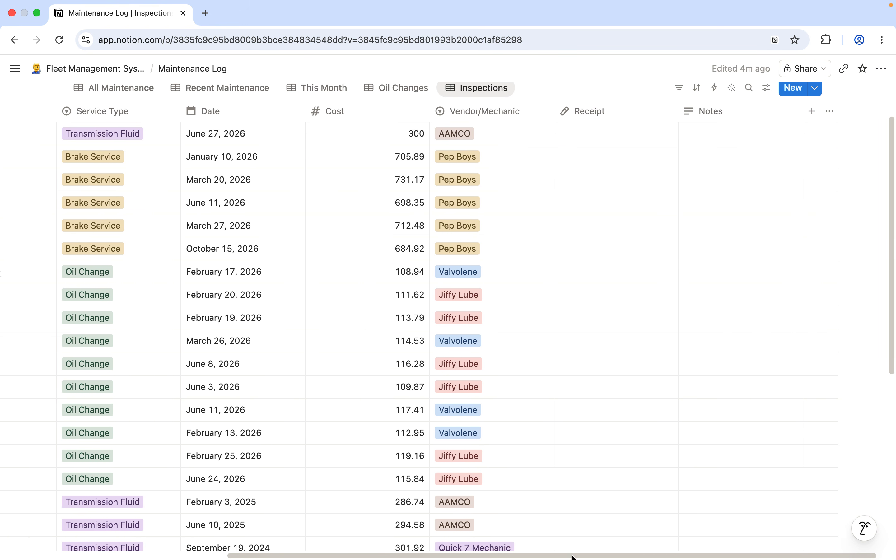
{"action": "scroll", "coordinate": [115, 166], "scroll_direction": "up", "scroll_amount": 3}
- Return to the fleet dashboard and open the Issues / Damage Reports database
{"action": "mouse_move", "coordinate": [109, 77]}
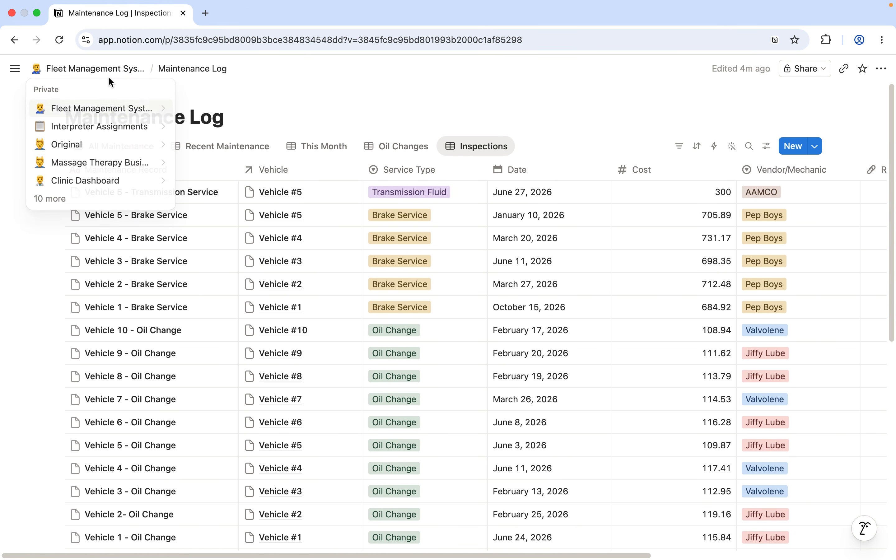
{"action": "left_click", "coordinate": [107, 74]}
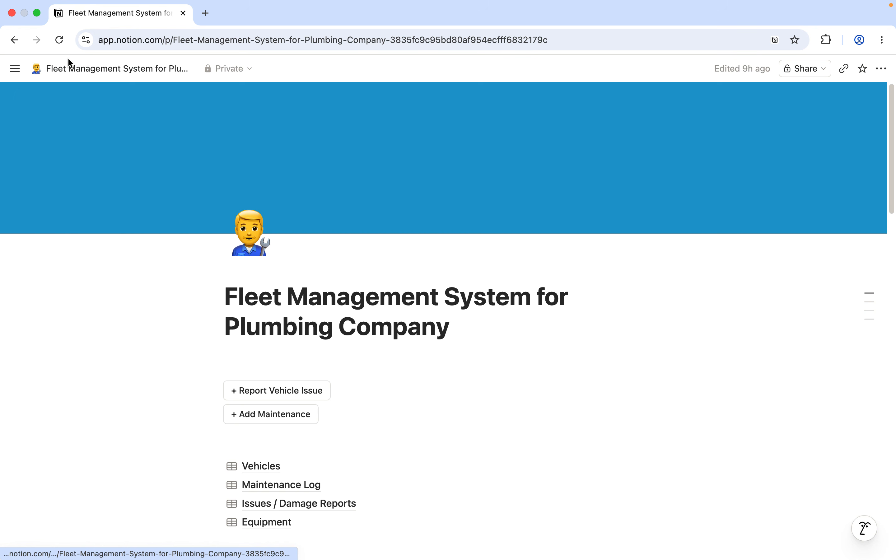
{"action": "scroll", "coordinate": [484, 338], "scroll_direction": "down", "scroll_amount": 6}
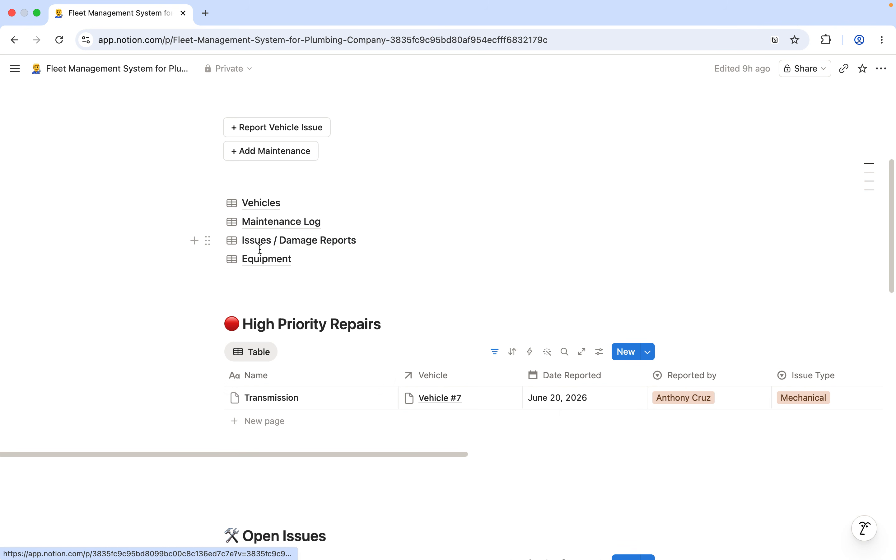
{"action": "left_click", "coordinate": [326, 245]}
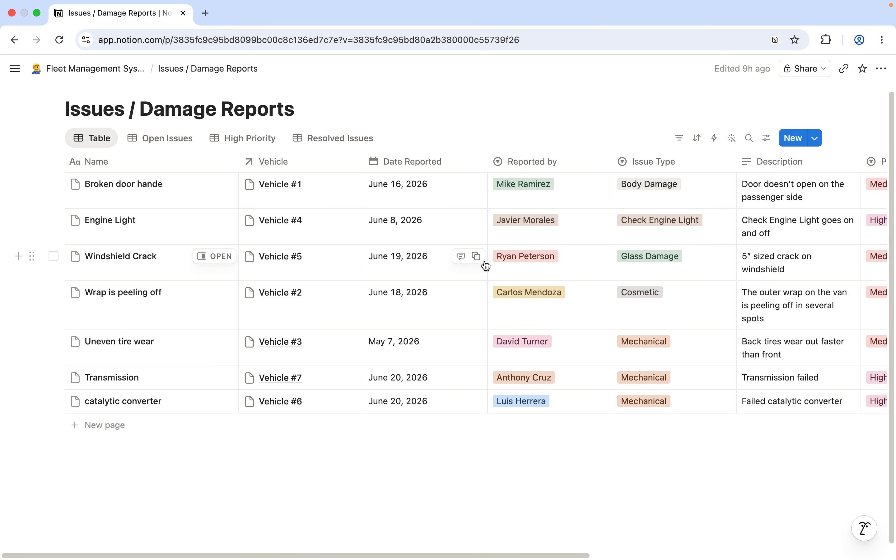
- Review the issue type, description, priority, status and photos columns of the Issues / Damage Reports table
{"action": "scroll", "coordinate": [452, 559], "scroll_direction": "right", "scroll_amount": 5}
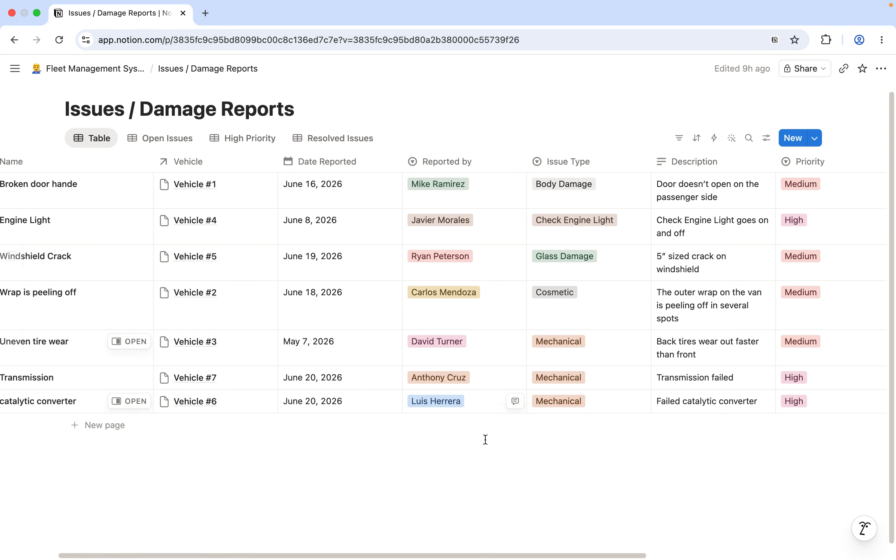
{"action": "left_click_drag", "start_coordinate": [522, 557], "coordinate": [654, 539]}
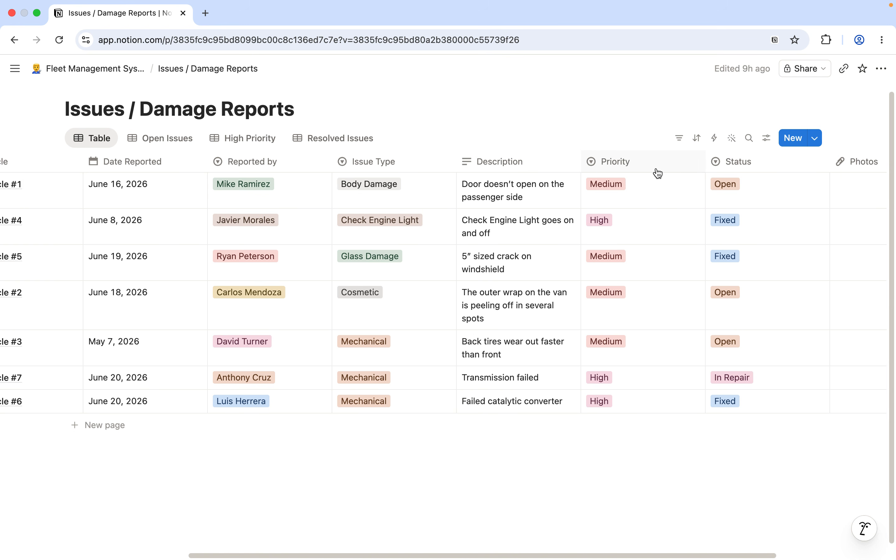
{"action": "left_click_drag", "start_coordinate": [657, 556], "coordinate": [763, 556]}
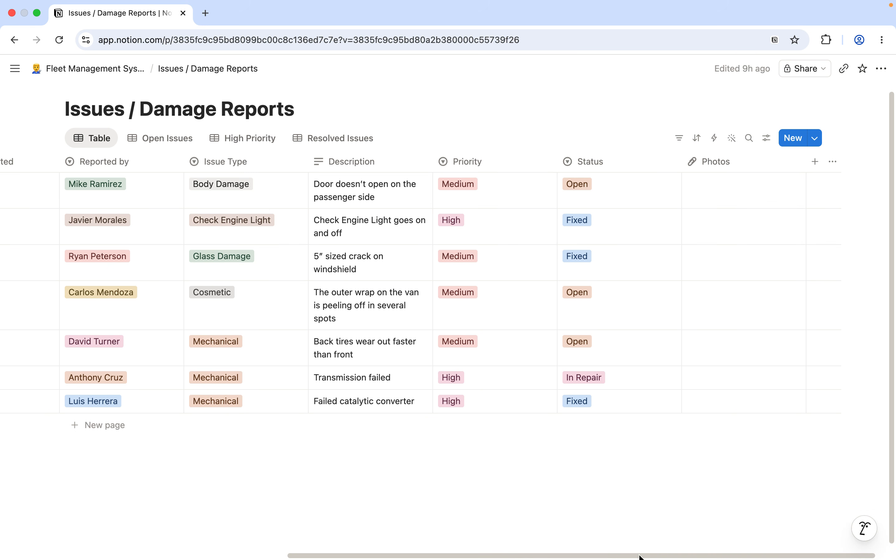
{"action": "left_click_drag", "start_coordinate": [638, 557], "coordinate": [176, 479]}
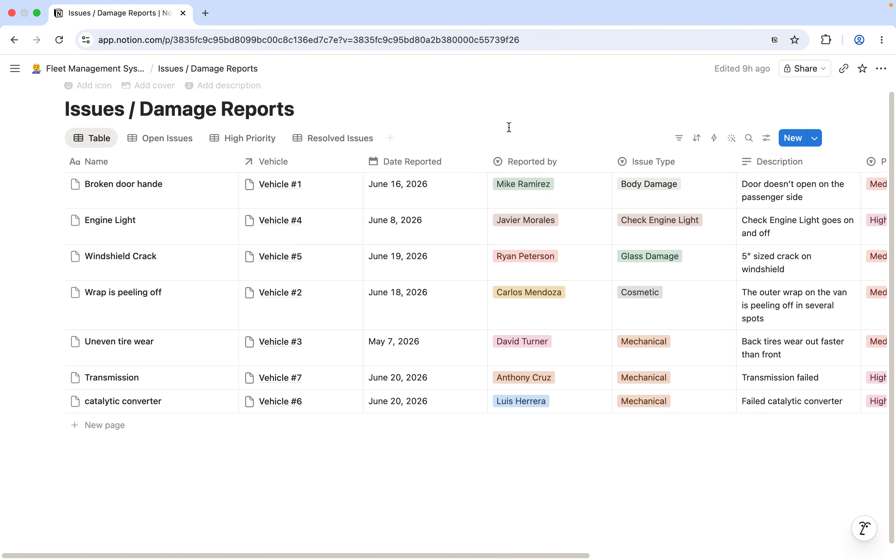
- Create a new issue report titled "AC Broken" in the Issues / Damage Reports database
{"action": "left_click", "coordinate": [790, 138]}
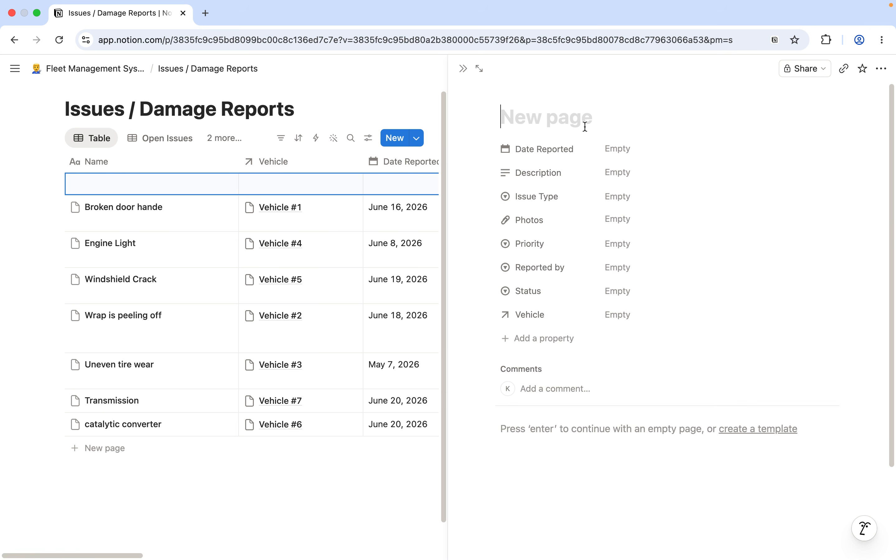
{"action": "type", "text": "AC BROKE"}
{"action": "key", "text": "BackSpace"}
{"action": "key", "text": "BackSpace"}
{"action": "type", "text": "roken"}
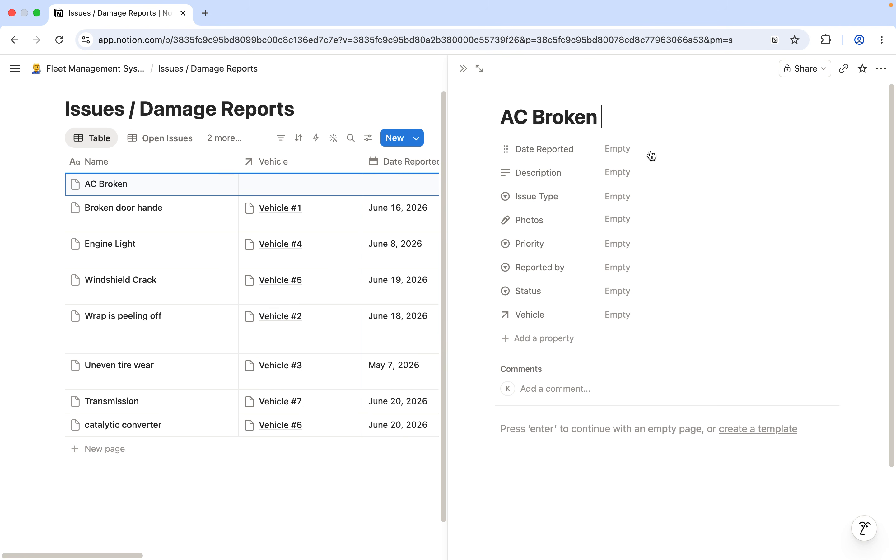
- Set the AC Broken report's date reported to June 27, 2026 and its description to "AC not blowing cold air"
{"action": "left_click", "coordinate": [618, 150]}
{"action": "left_click", "coordinate": [738, 294]}
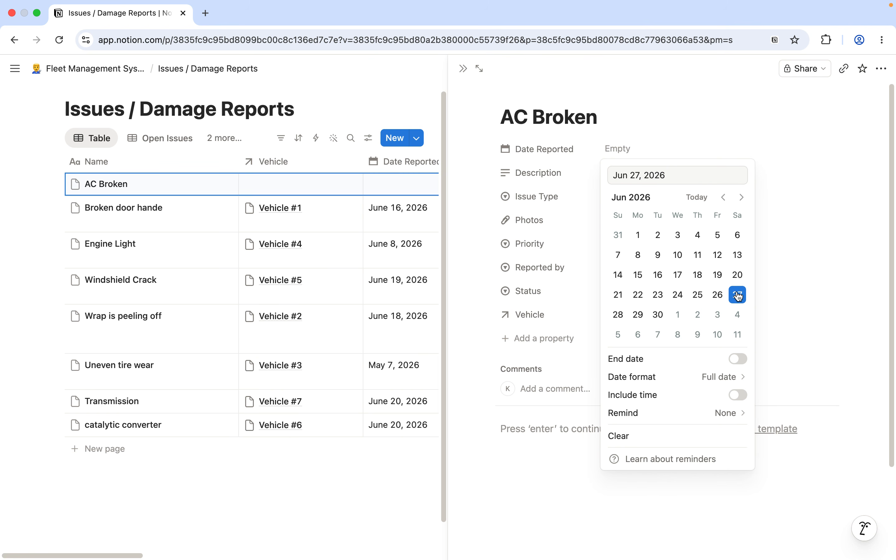
{"action": "left_click", "coordinate": [682, 103]}
{"action": "left_click", "coordinate": [626, 173]}
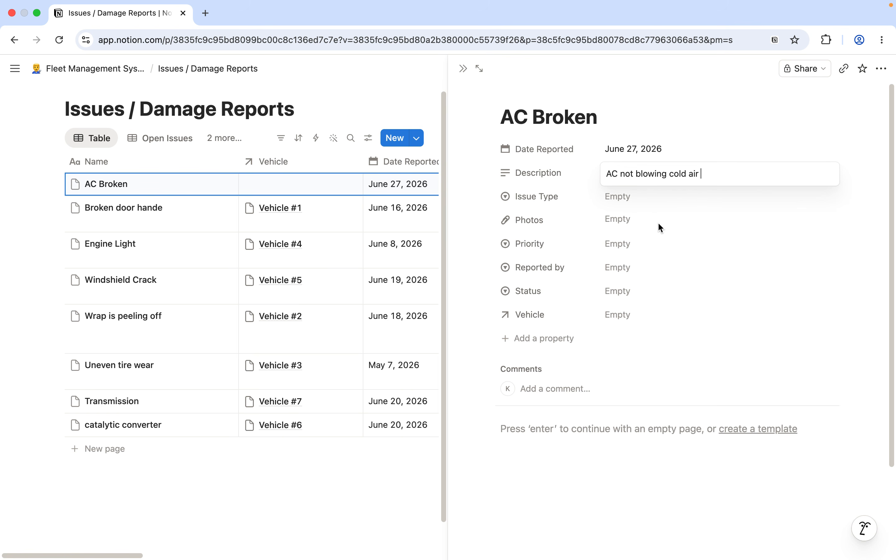
{"action": "key", "text": "Return"}
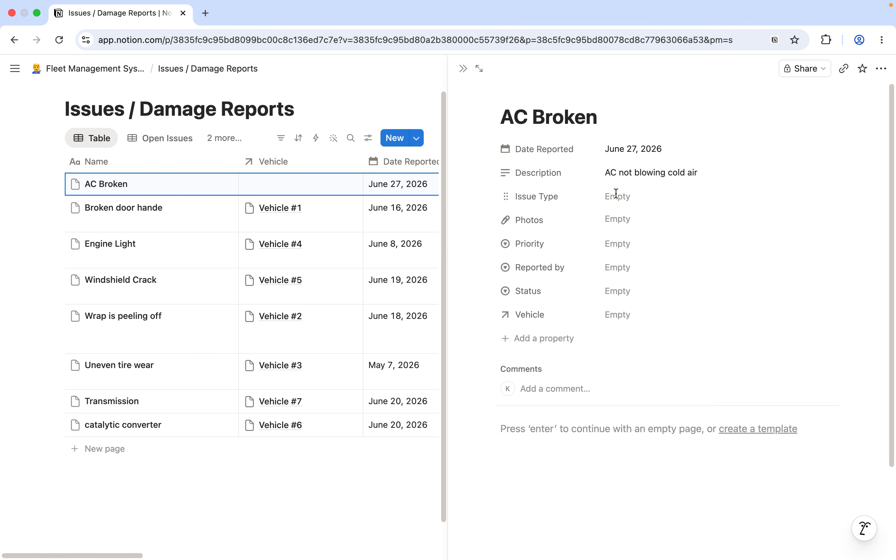
- Set the AC Broken report's issue type to Mechanical and its priority to Medium
{"action": "left_click", "coordinate": [616, 198]}
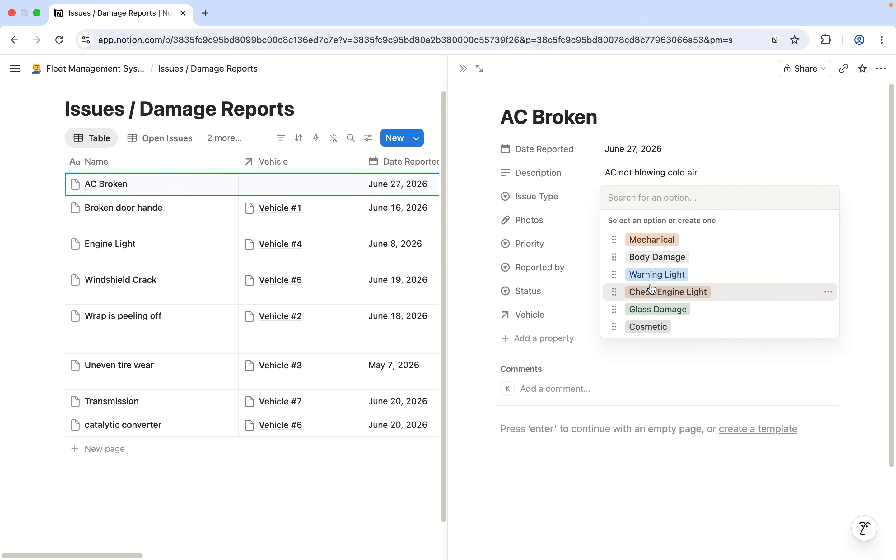
{"action": "left_click", "coordinate": [657, 241]}
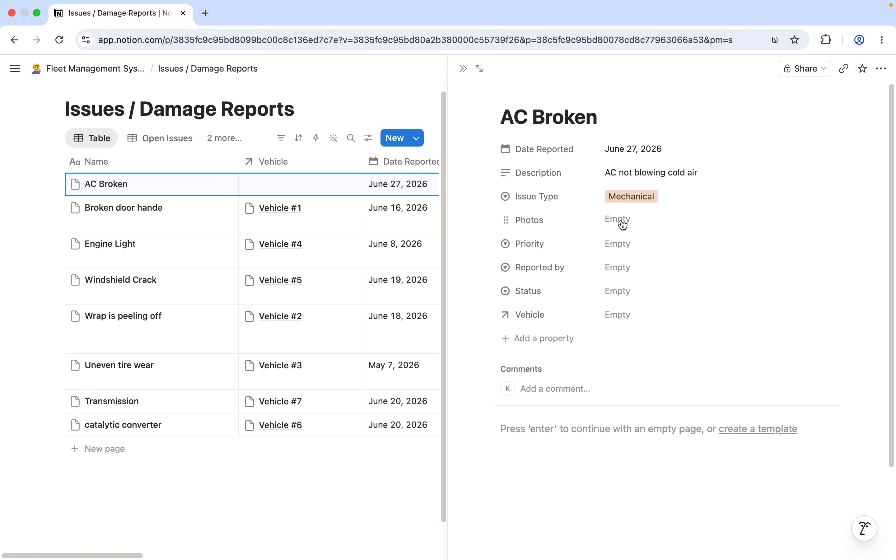
{"action": "left_click", "coordinate": [622, 244]}
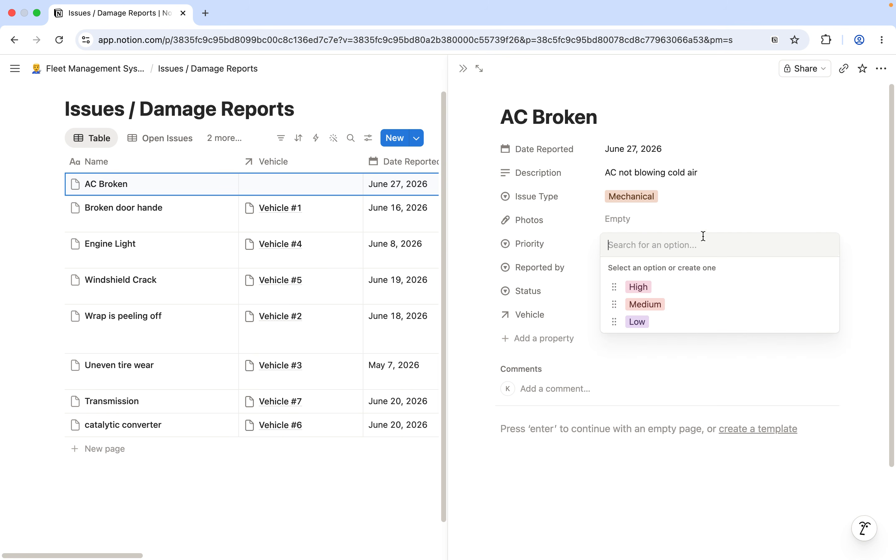
{"action": "left_click", "coordinate": [645, 305]}
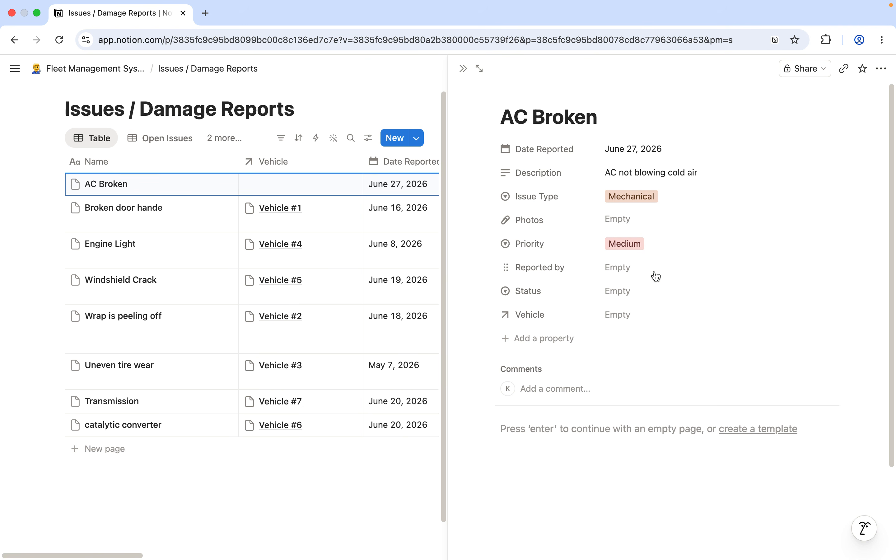
- Set Reported by to the technician who reported the windshield crack, and the status to Scheduled
{"action": "left_click", "coordinate": [625, 272]}
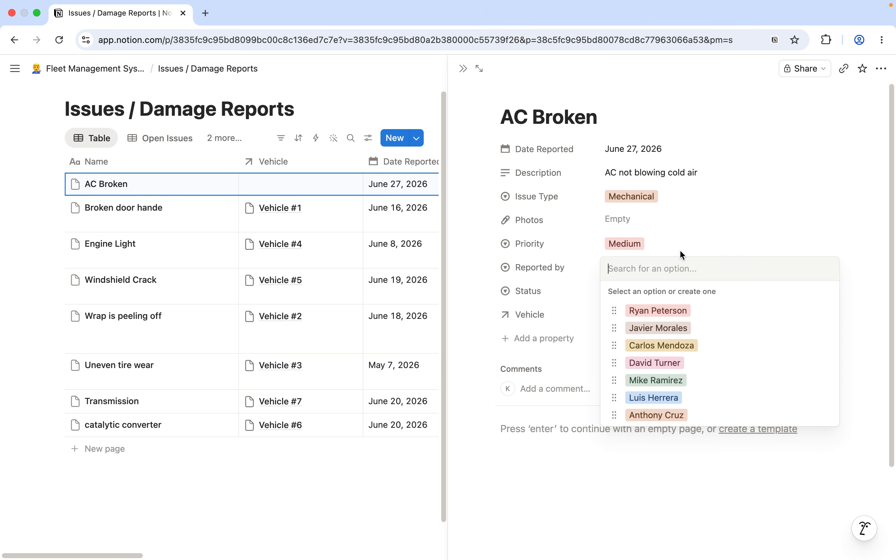
{"action": "left_click", "coordinate": [675, 311]}
{"action": "left_click", "coordinate": [625, 292]}
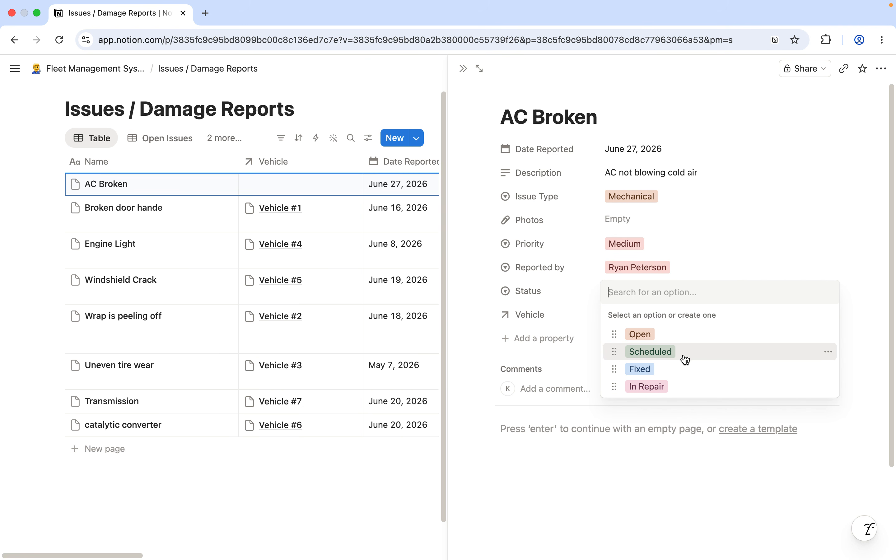
{"action": "left_click", "coordinate": [660, 357]}
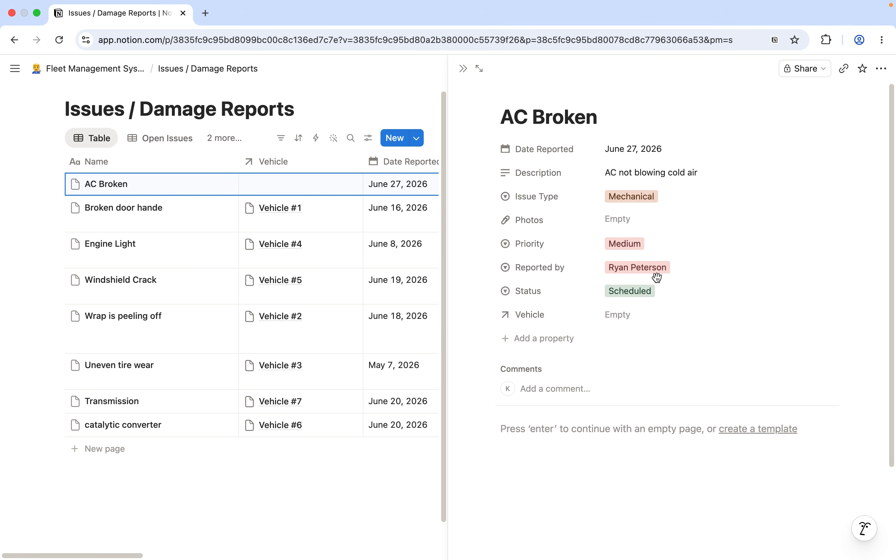
- Link the AC Broken report to Vehicle #5 and close the report page
{"action": "left_click", "coordinate": [613, 317]}
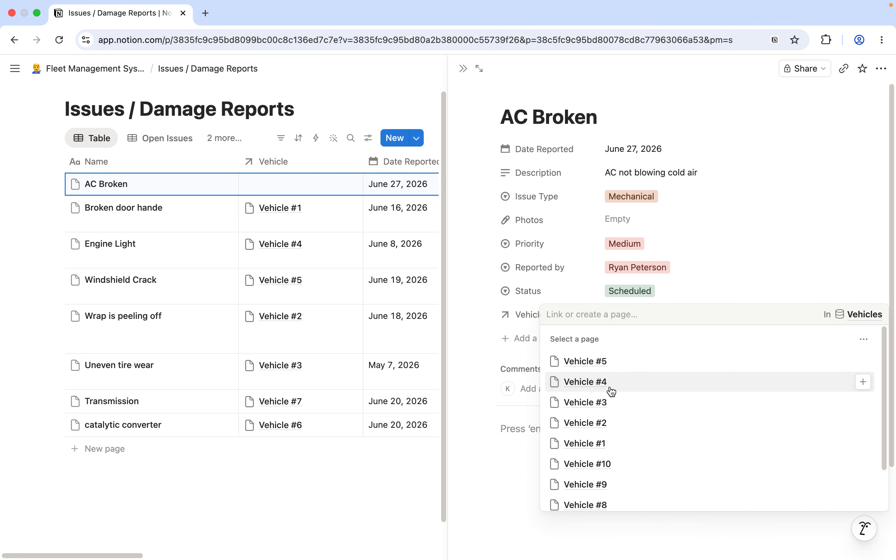
{"action": "left_click", "coordinate": [600, 362]}
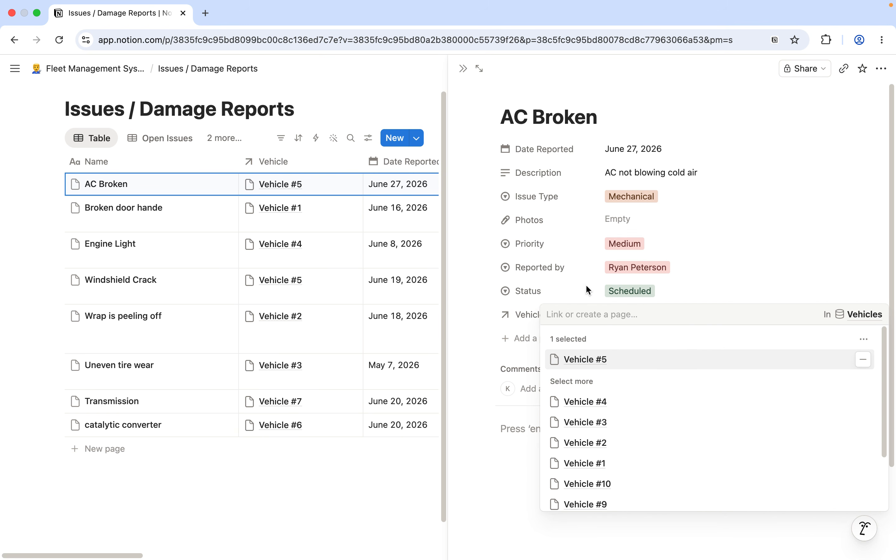
{"action": "left_click", "coordinate": [460, 292]}
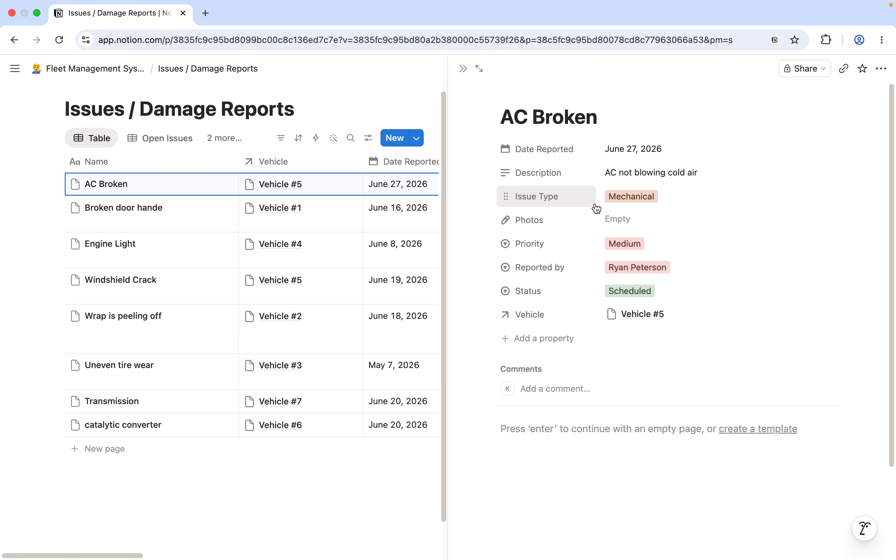
{"action": "left_click", "coordinate": [354, 58]}
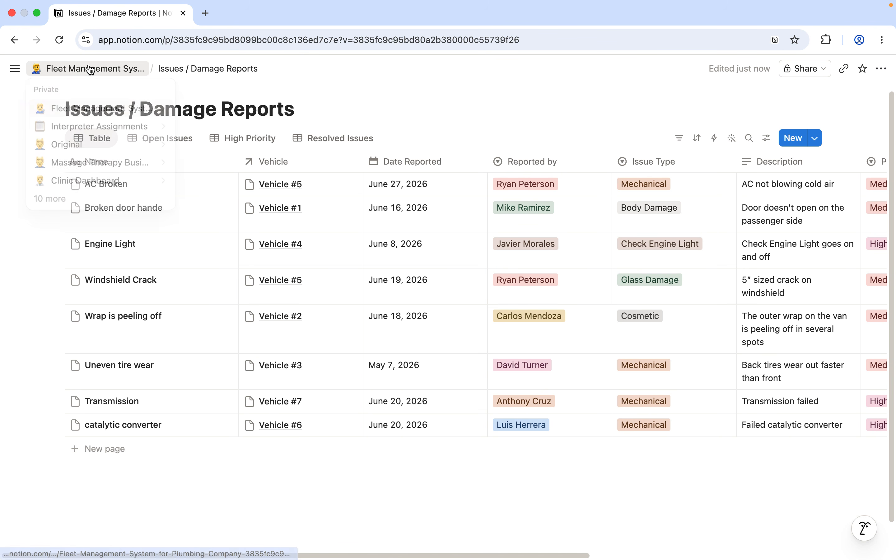
- Return to the fleet dashboard and check the Open Issues list for the AC Broken report
{"action": "left_click", "coordinate": [76, 74]}
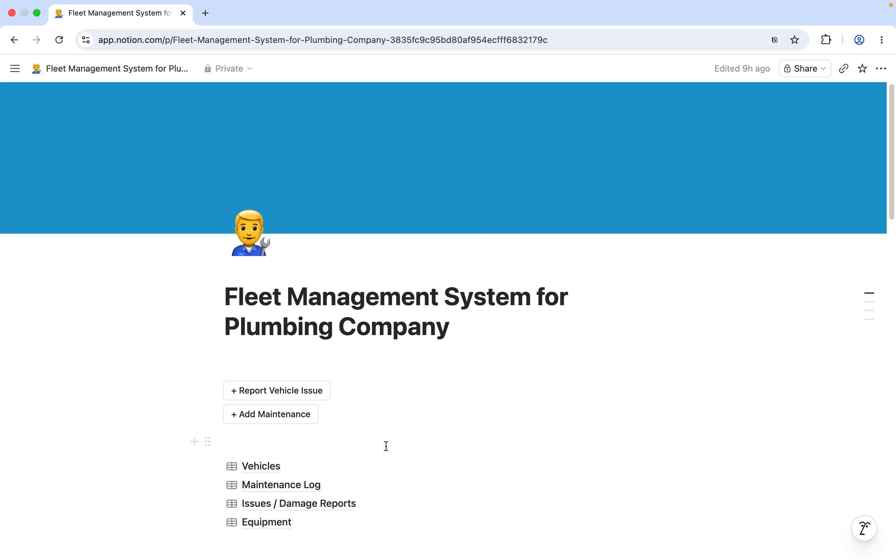
{"action": "scroll", "coordinate": [386, 444], "scroll_direction": "down", "scroll_amount": 10}
{"action": "scroll", "coordinate": [404, 430], "scroll_direction": "down", "scroll_amount": 3}
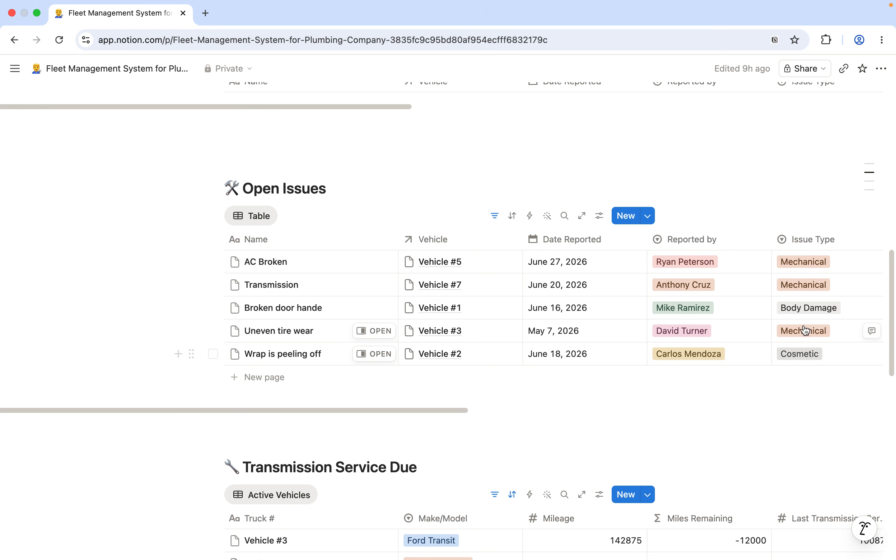
{"action": "scroll", "coordinate": [810, 321], "scroll_direction": "down", "scroll_amount": 5}
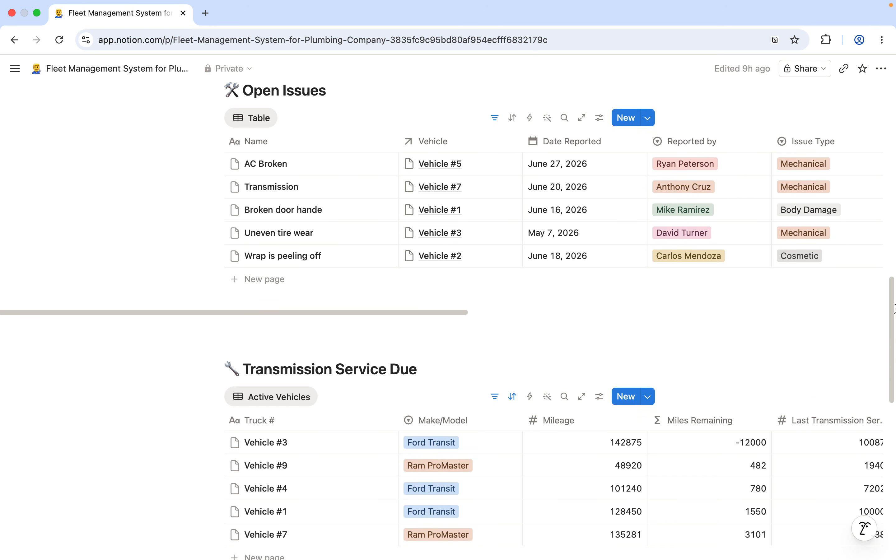
{"action": "left_click_drag", "start_coordinate": [893, 314], "coordinate": [848, 159]}
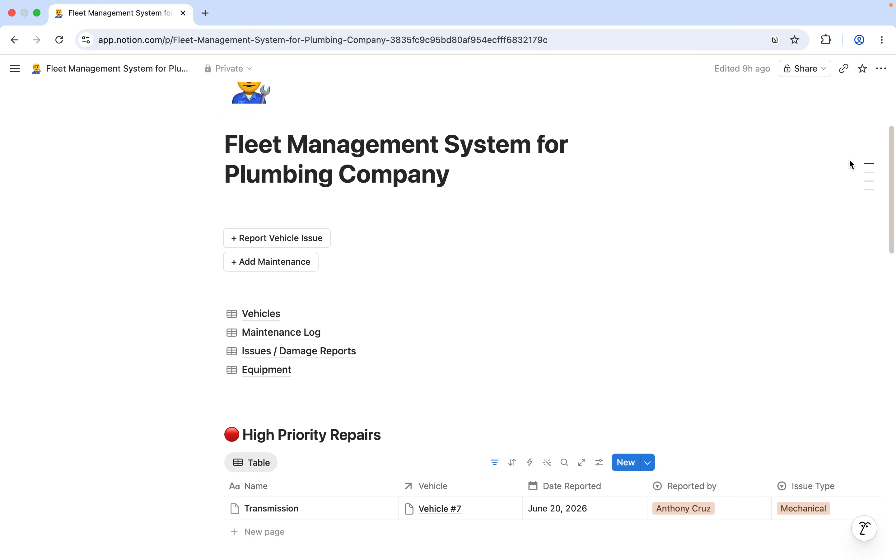
- Open the Equipment database from the fleet dashboard
{"action": "mouse_move", "coordinate": [261, 351]}
{"action": "mouse_move", "coordinate": [254, 375]}
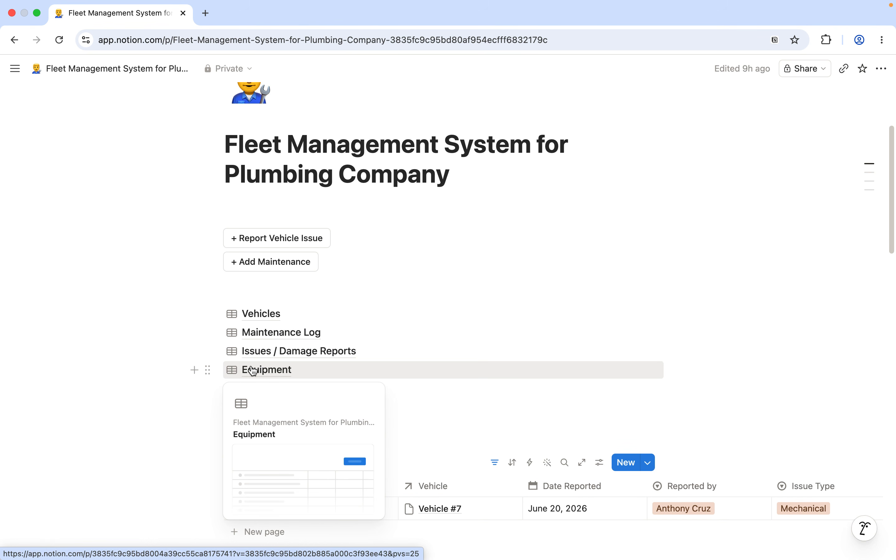
{"action": "left_click", "coordinate": [254, 371]}
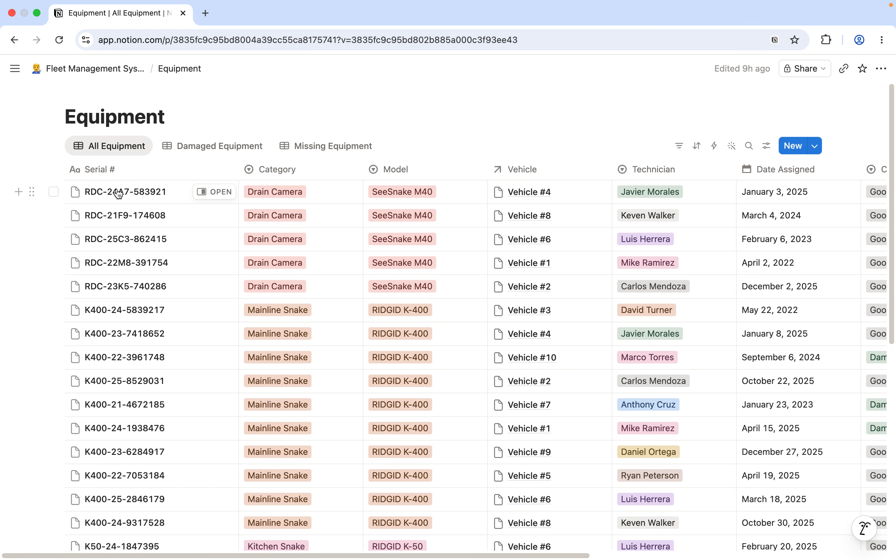
- Review the Equipment table's vehicle, technician, date assigned, condition, notes and status columns
{"action": "scroll", "coordinate": [119, 192], "scroll_direction": "down", "scroll_amount": 1}
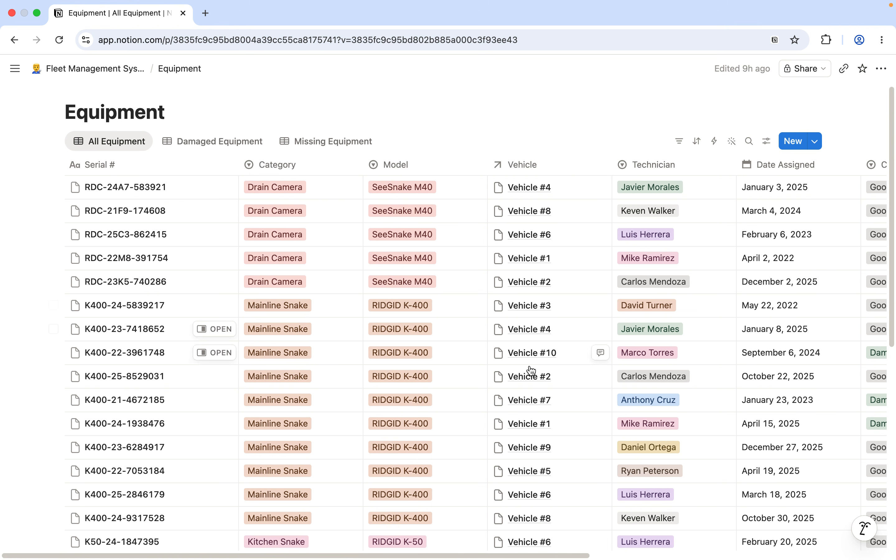
{"action": "scroll", "coordinate": [538, 557], "scroll_direction": "right", "scroll_amount": 10}
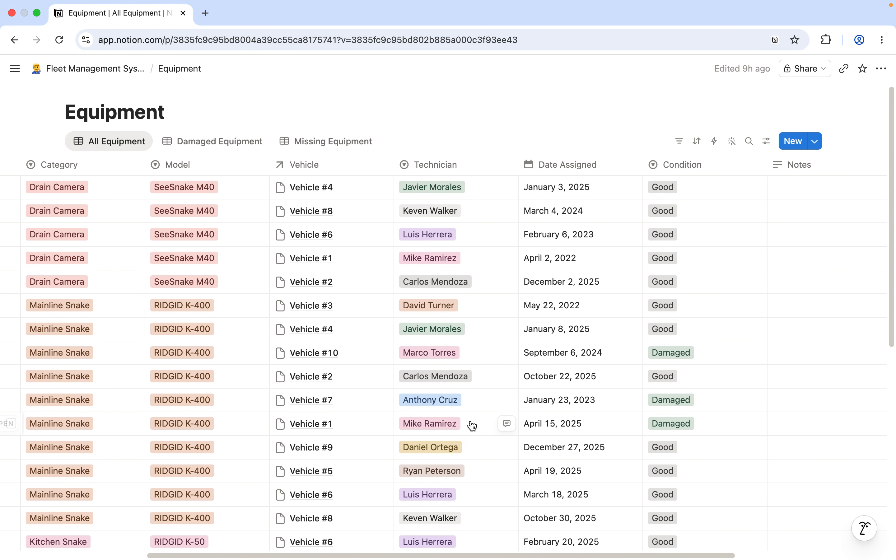
{"action": "mouse_move", "coordinate": [591, 559]}
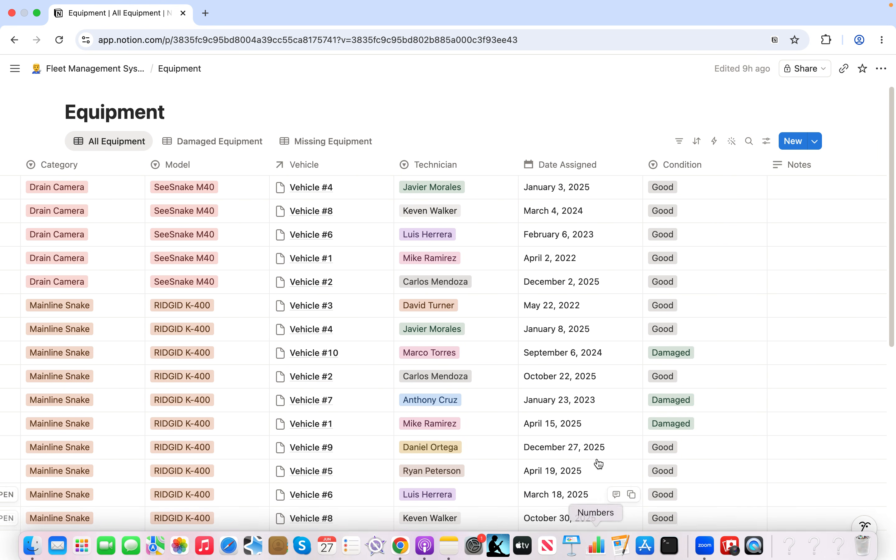
{"action": "scroll", "coordinate": [624, 557], "scroll_direction": "right", "scroll_amount": 5}
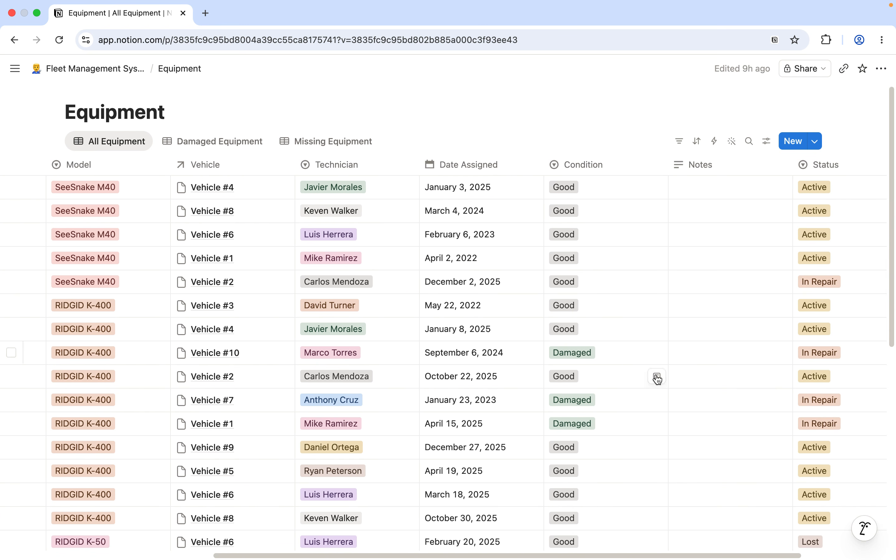
{"action": "scroll", "coordinate": [707, 268], "scroll_direction": "right", "scroll_amount": 3}
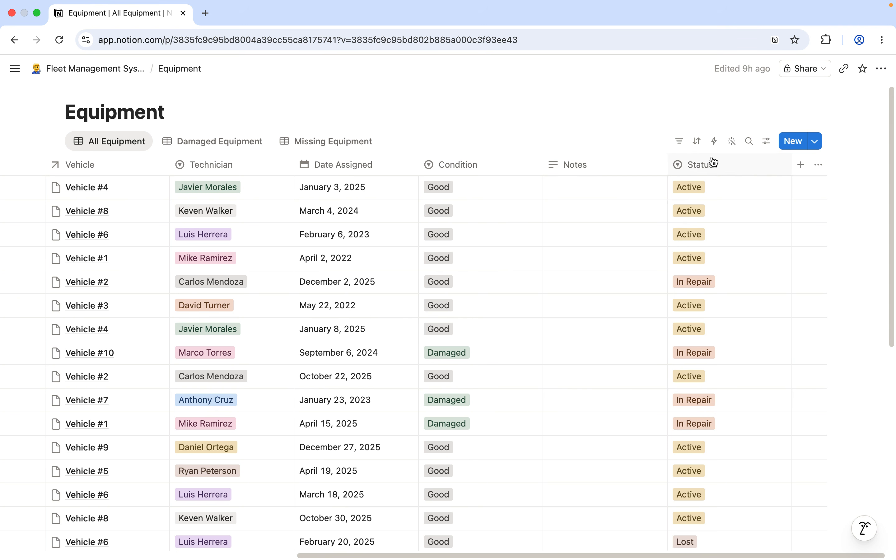
- Review the vehicle, condition and status entries down the Equipment table, including its serial number, category and model columns
{"action": "scroll", "coordinate": [704, 194], "scroll_direction": "down", "scroll_amount": 2}
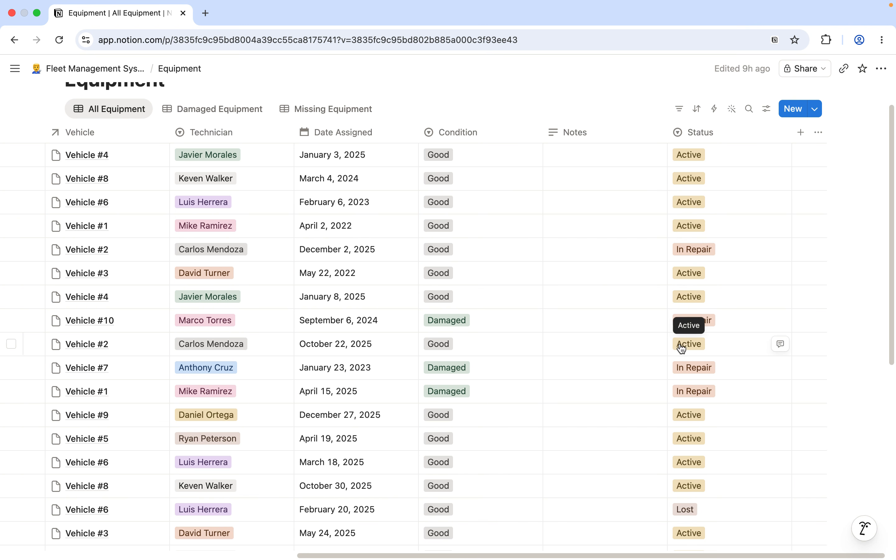
{"action": "scroll", "coordinate": [686, 338], "scroll_direction": "down", "scroll_amount": 5}
{"action": "scroll", "coordinate": [688, 339], "scroll_direction": "left", "scroll_amount": 1}
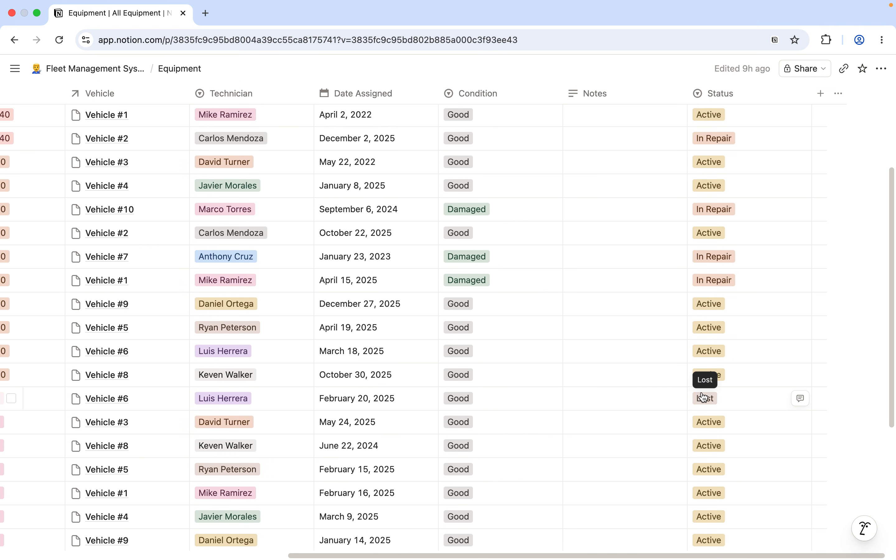
{"action": "scroll", "coordinate": [566, 412], "scroll_direction": "up", "scroll_amount": 3}
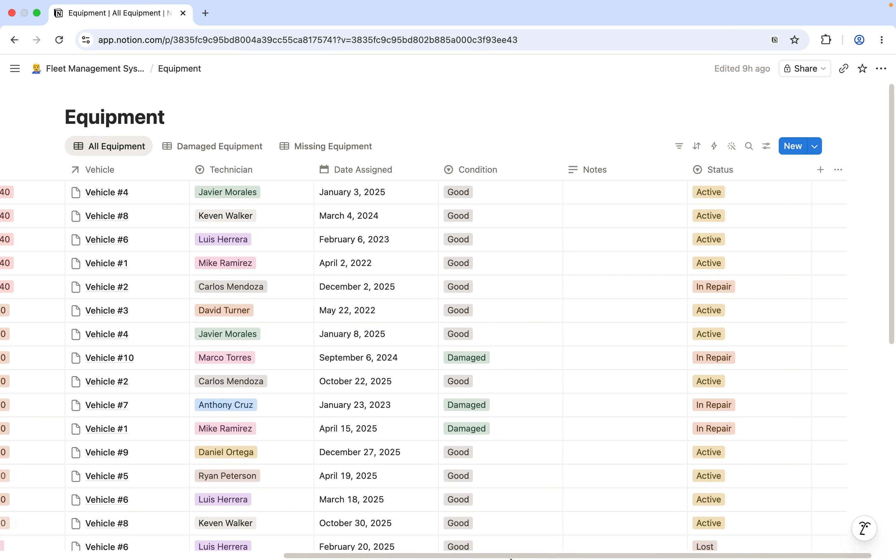
{"action": "scroll", "coordinate": [483, 552], "scroll_direction": "left", "scroll_amount": 1}
{"action": "left_click_drag", "start_coordinate": [483, 556], "coordinate": [175, 500]}
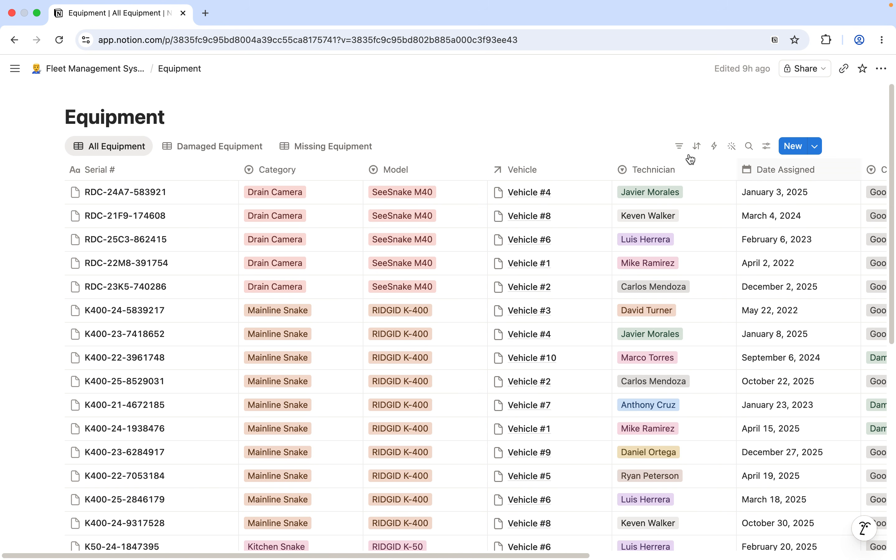
- Return to the fleet dashboard and look over its quick-add buttons, database links and High Priority Repairs list
{"action": "left_click", "coordinate": [86, 77]}
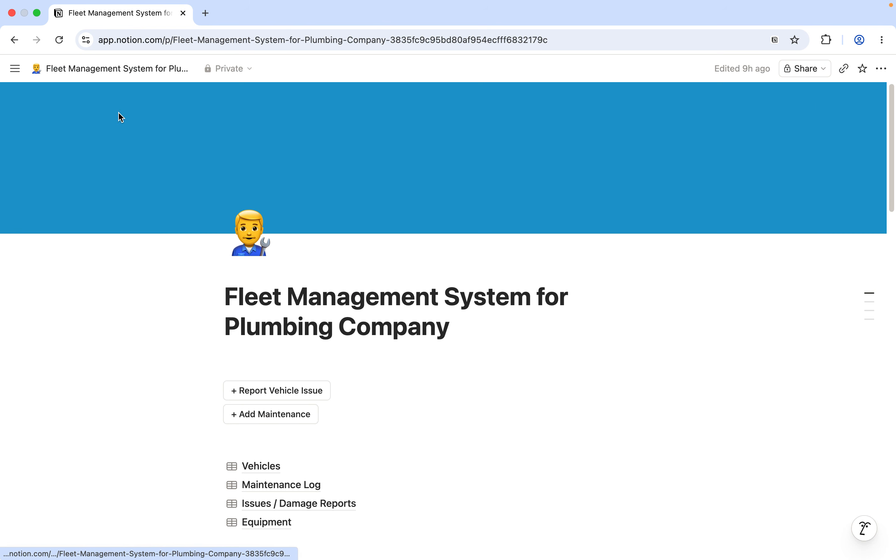
{"action": "scroll", "coordinate": [328, 282], "scroll_direction": "down", "scroll_amount": 3}
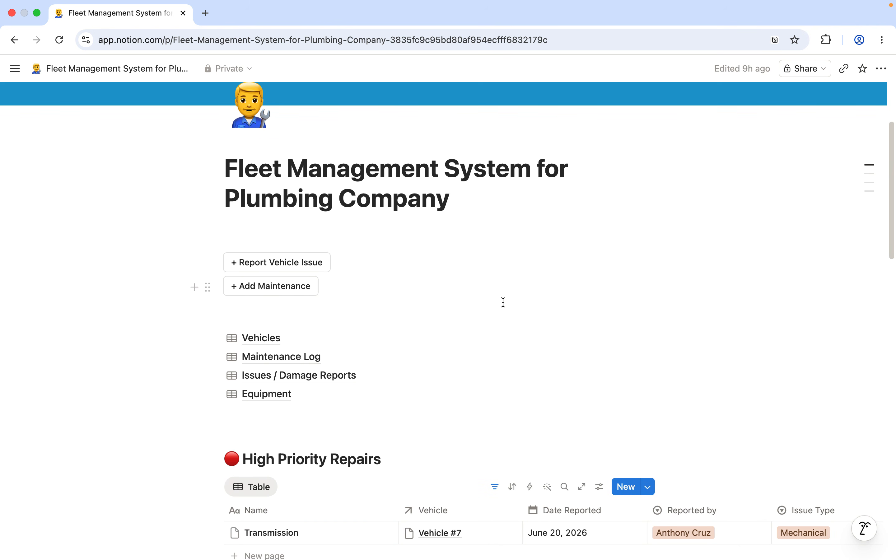
{"action": "scroll", "coordinate": [505, 283], "scroll_direction": "up", "scroll_amount": 3}
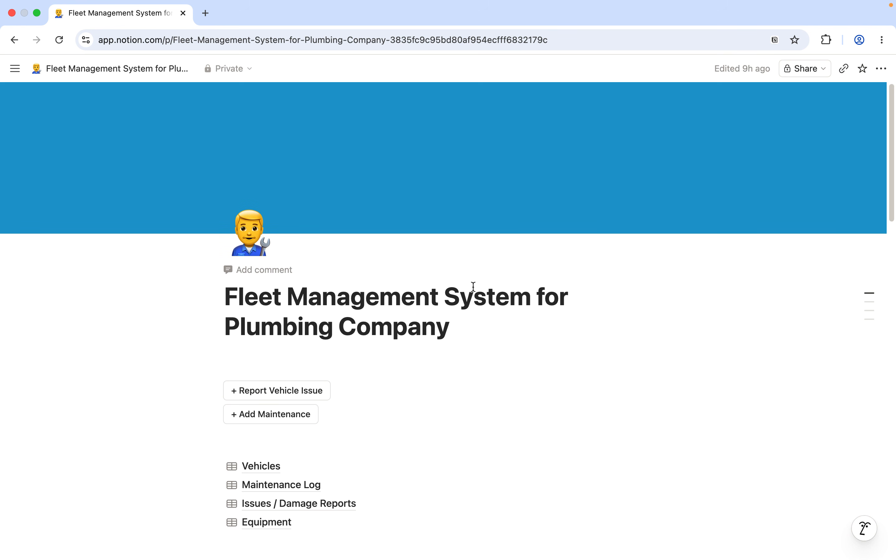
{"action": "scroll", "coordinate": [474, 287], "scroll_direction": "down", "scroll_amount": 2}
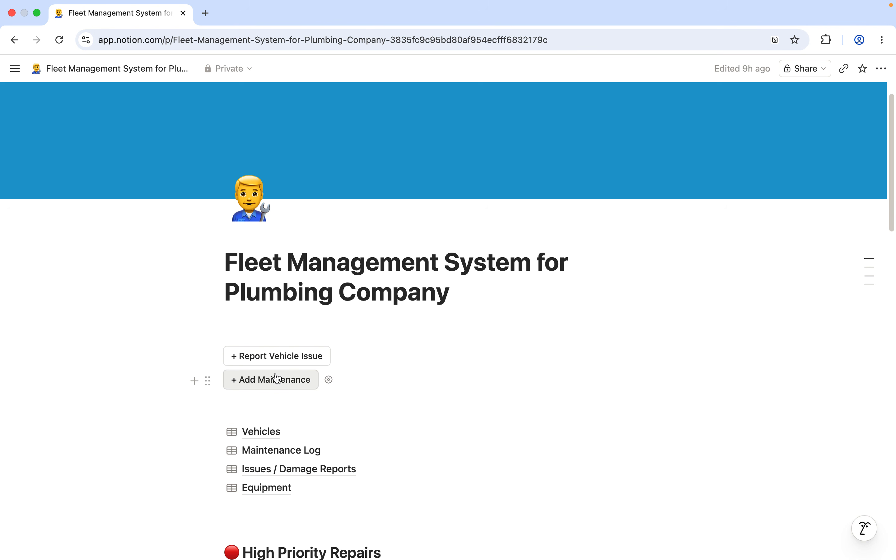
{"action": "scroll", "coordinate": [210, 356], "scroll_direction": "down", "scroll_amount": 4}
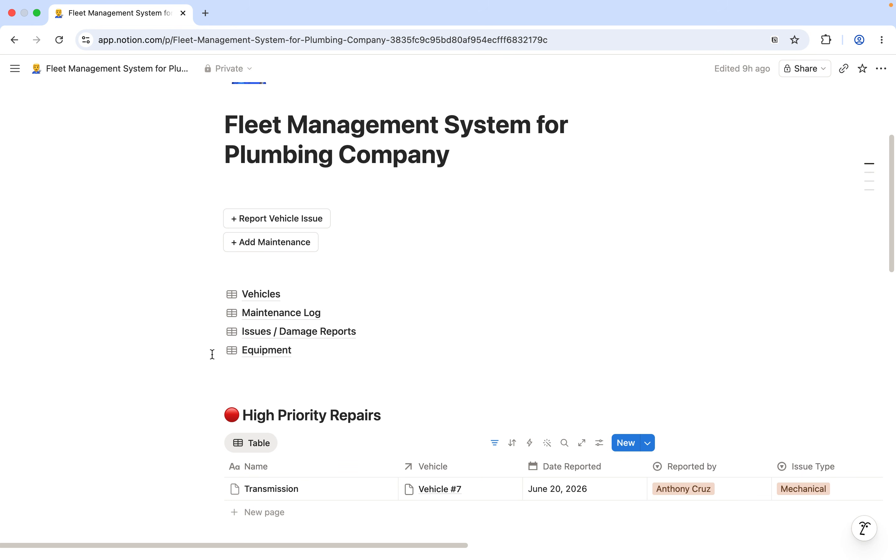
{"action": "scroll", "coordinate": [281, 317], "scroll_direction": "up", "scroll_amount": 1}
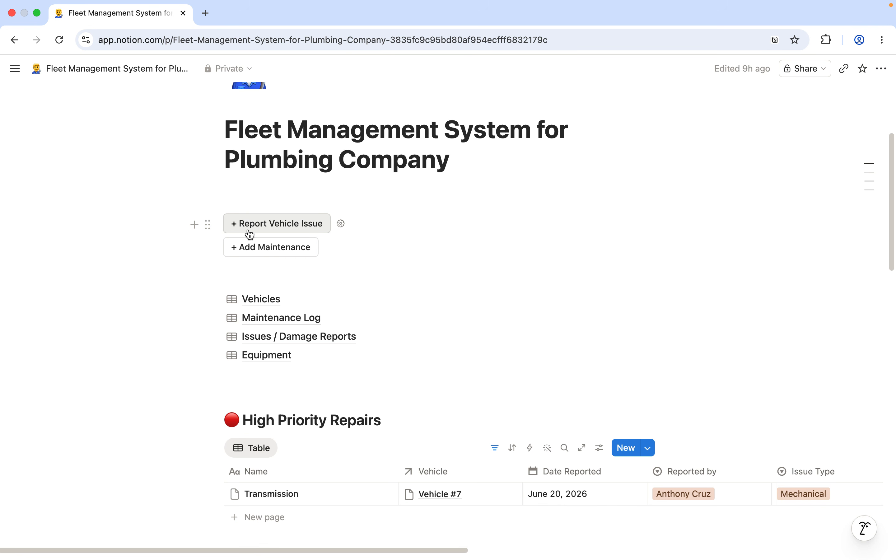
- Create a new vehicle issue report from the dashboard, open its page and title it "Broken Door"
{"action": "left_click", "coordinate": [275, 225]}
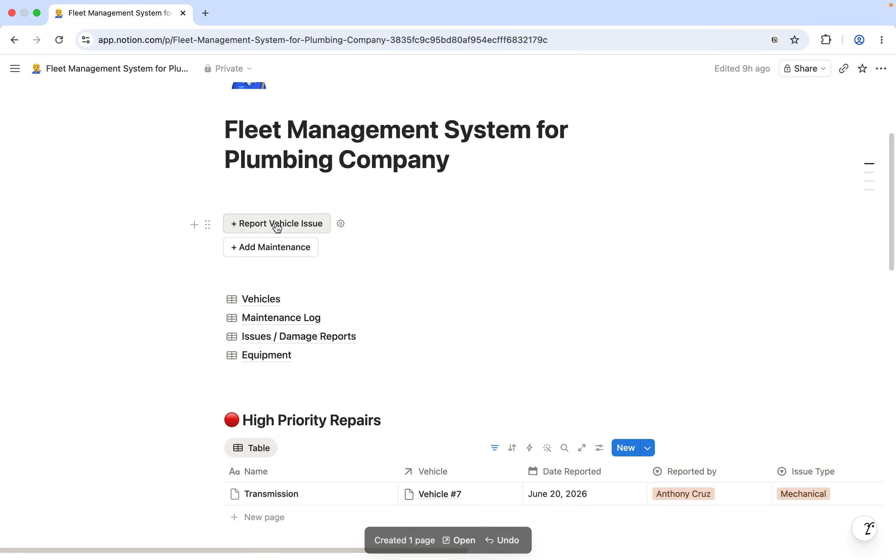
{"action": "left_click", "coordinate": [466, 530]}
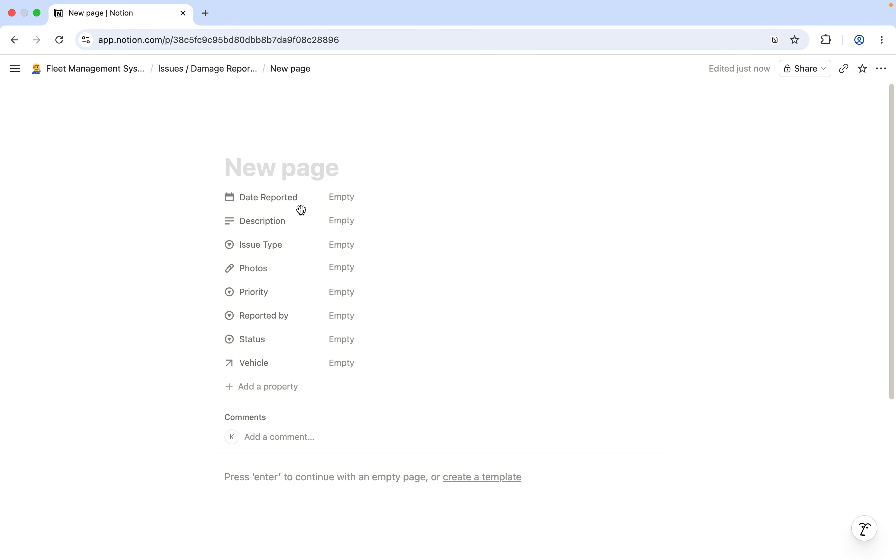
{"action": "type", "text": "Brokw"}
{"action": "type", "text": "n DOor"}
{"action": "key", "text": "BackSpace"}
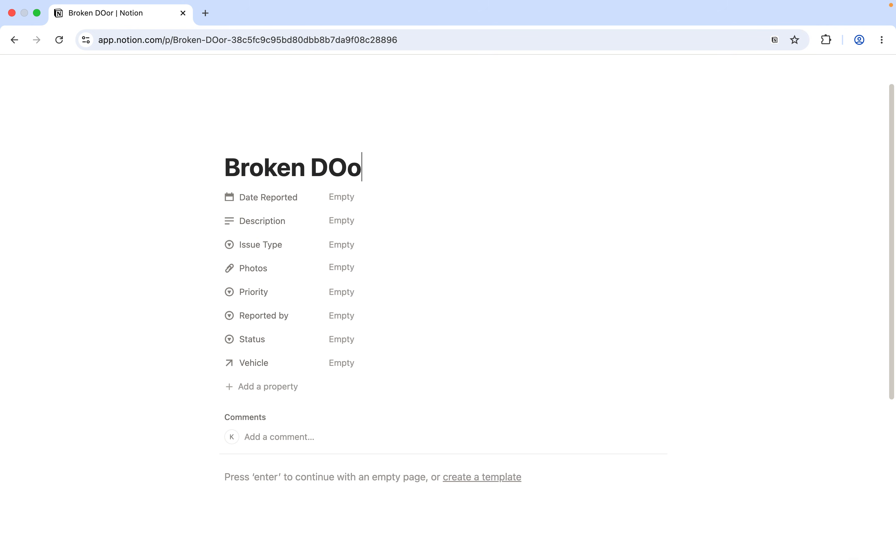
{"action": "type", "text": "or"}
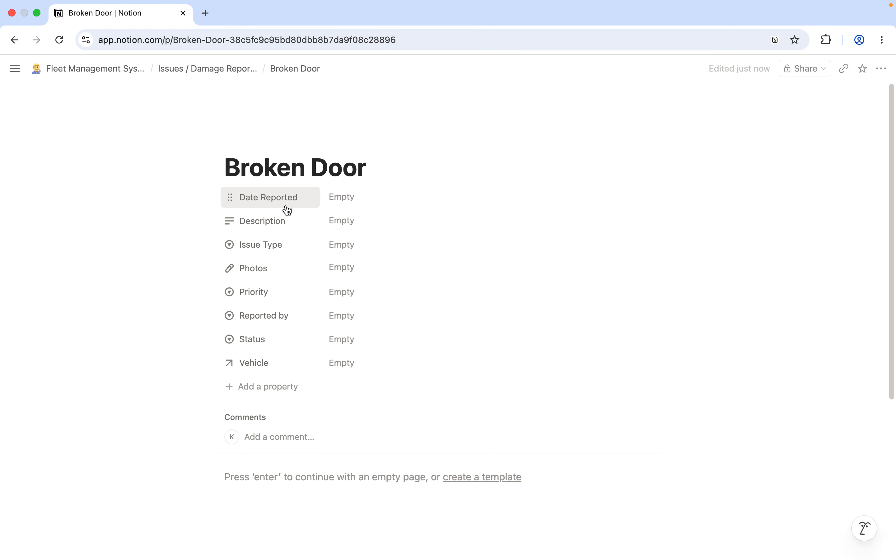
- Set the Broken Door report's Date Reported to June 27, 2026
{"action": "left_click", "coordinate": [342, 200]}
{"action": "left_click", "coordinate": [462, 342]}
{"action": "left_click", "coordinate": [180, 258]}
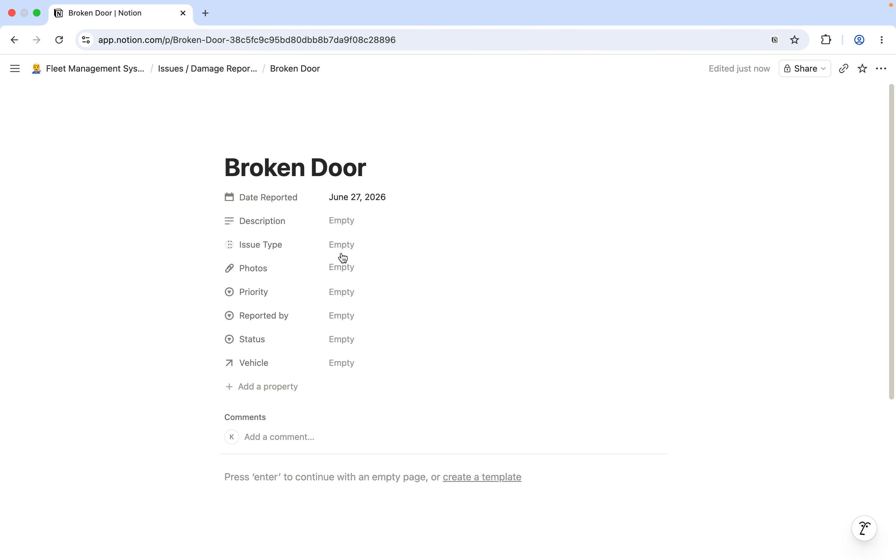
- Enter "Lock broken" as the description of the Broken Door report
{"action": "left_click", "coordinate": [346, 222]}
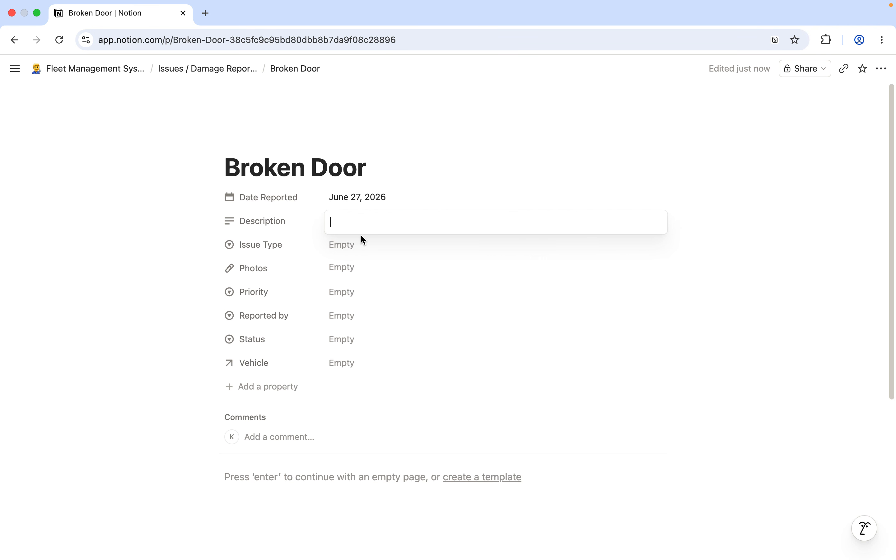
{"action": "type", "text": "Lock br"}
{"action": "type", "text": "okwn"}
{"action": "key", "text": "BackSpace"}
{"action": "key", "text": "BackSpace"}
{"action": "key", "text": "BackSpace"}
{"action": "type", "text": "en"}
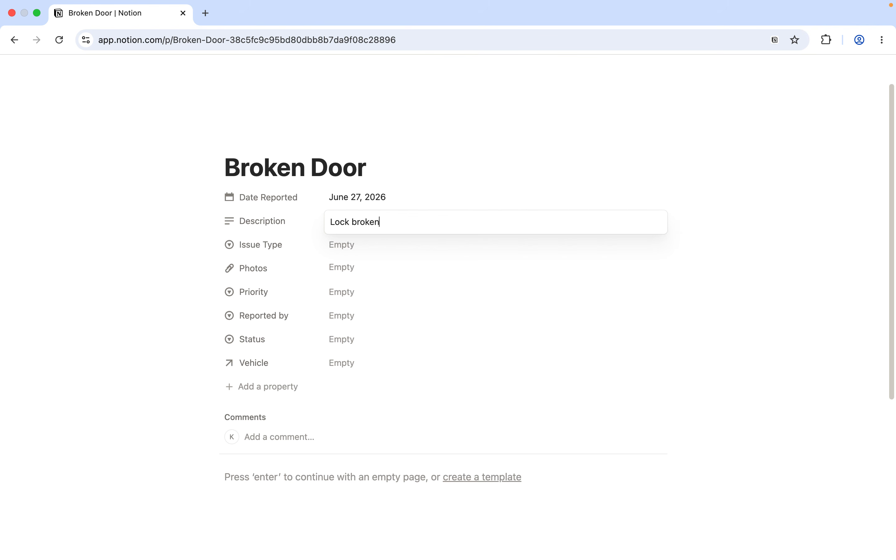
{"action": "left_click", "coordinate": [356, 247]}
- Set the report's issue type to Body Damage and choose the second listed technician as the person reporting it
{"action": "left_click", "coordinate": [356, 248]}
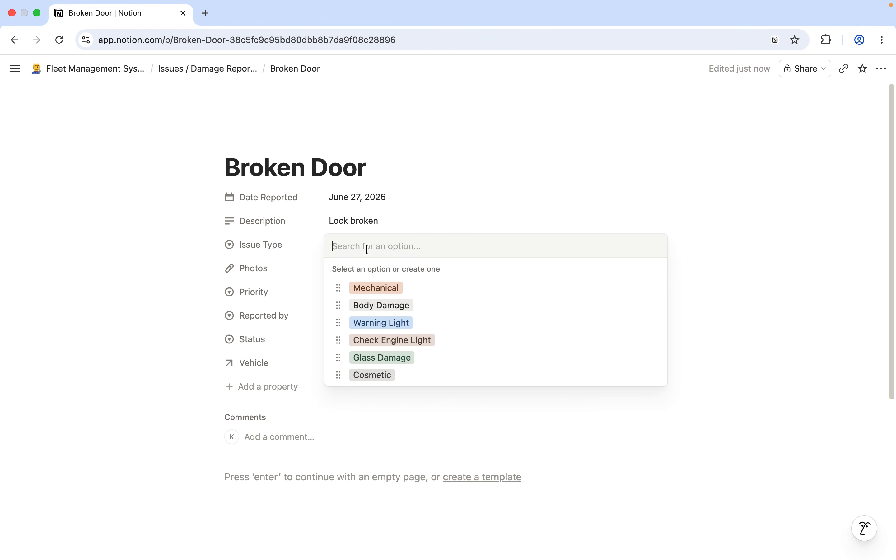
{"action": "left_click", "coordinate": [361, 306]}
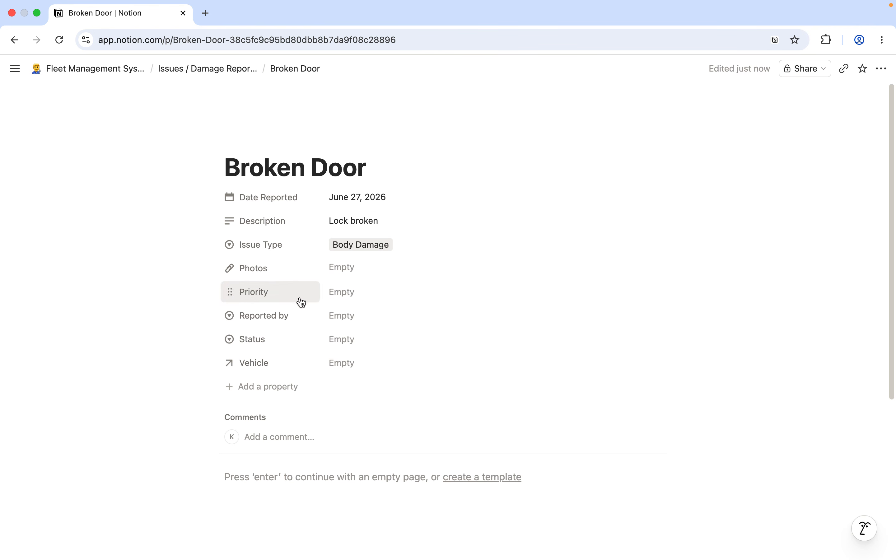
{"action": "left_click", "coordinate": [352, 318]}
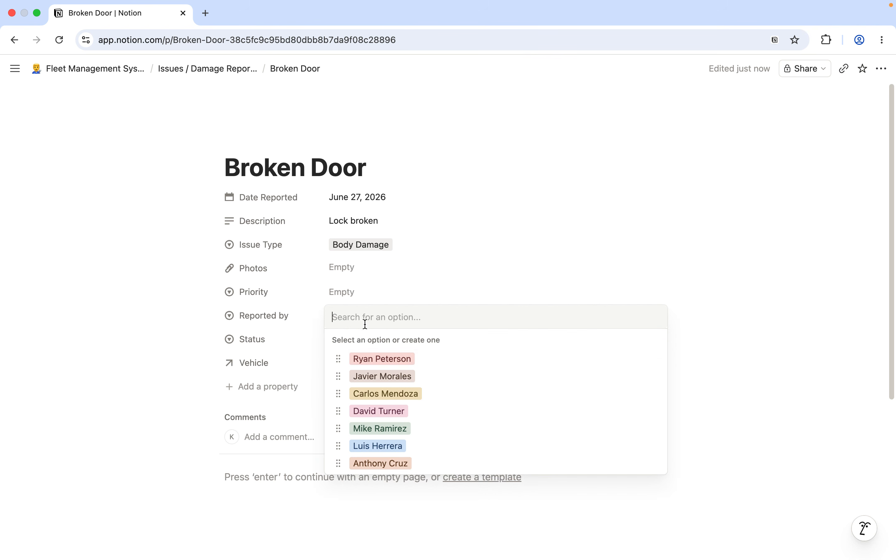
{"action": "left_click", "coordinate": [385, 371]}
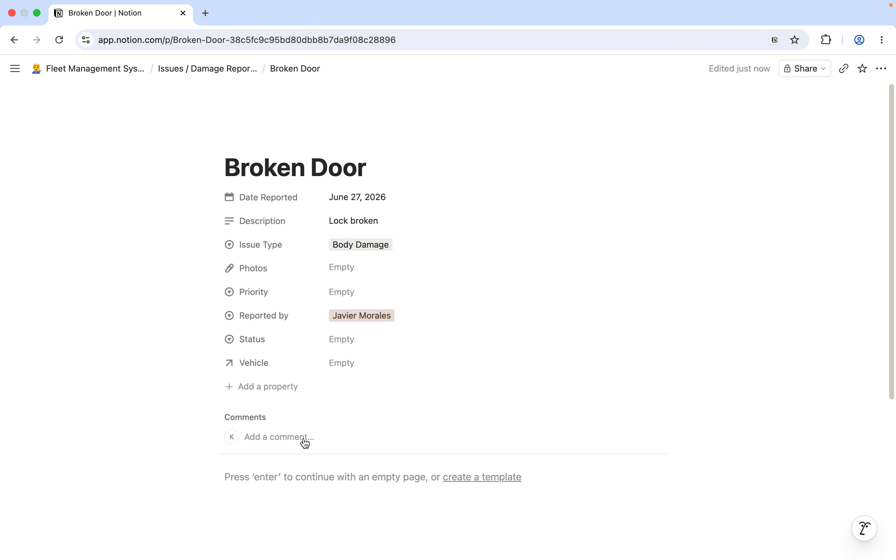
- Return to the fleet dashboard and check the High Priority Repairs and Open Issues lists
{"action": "mouse_move", "coordinate": [80, 75]}
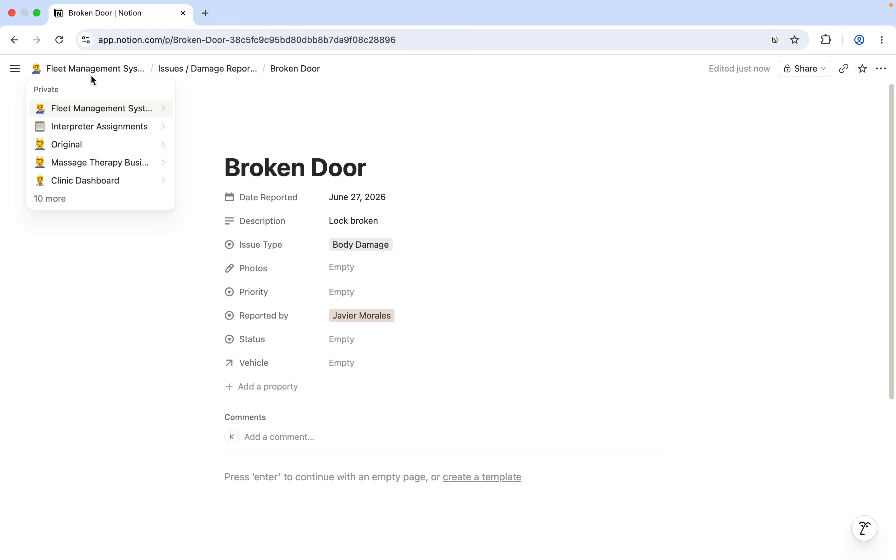
{"action": "left_click", "coordinate": [72, 109]}
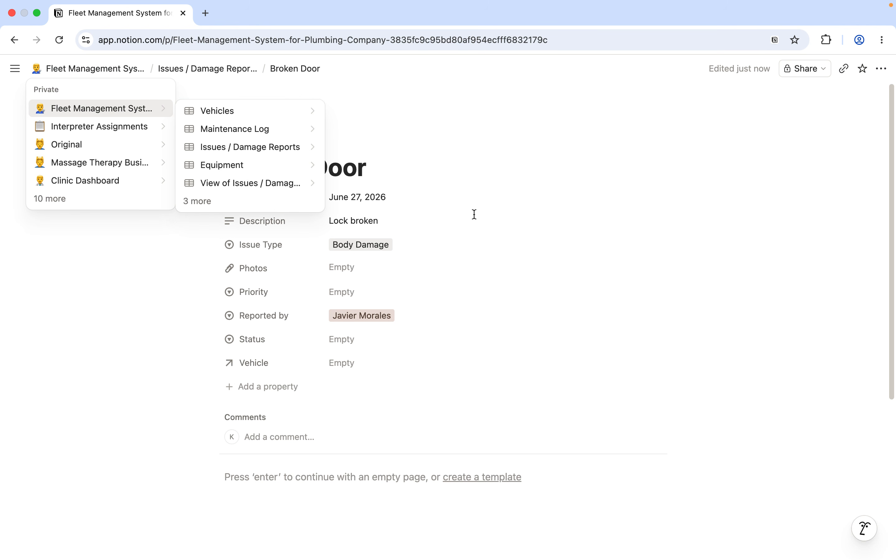
{"action": "scroll", "coordinate": [312, 282], "scroll_direction": "down", "scroll_amount": 5}
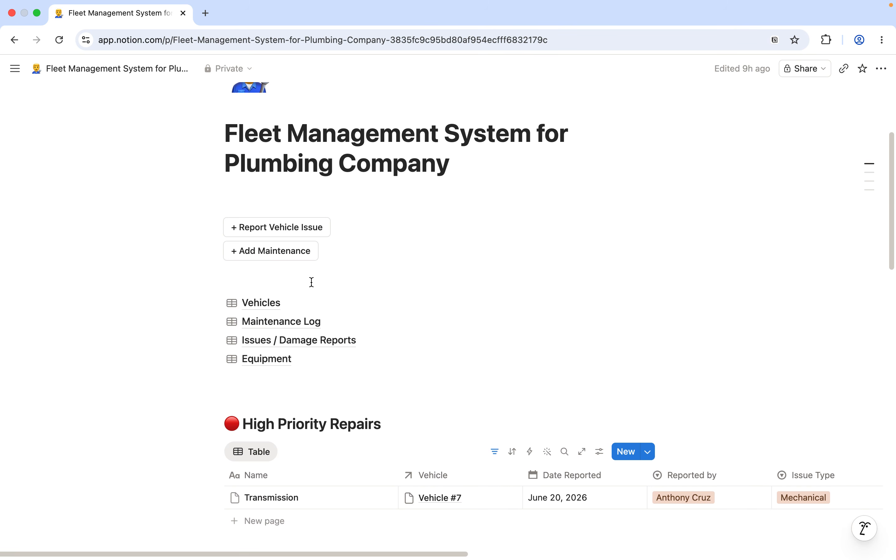
{"action": "scroll", "coordinate": [375, 274], "scroll_direction": "down", "scroll_amount": 7}
{"action": "scroll", "coordinate": [375, 274], "scroll_direction": "down", "scroll_amount": 2}
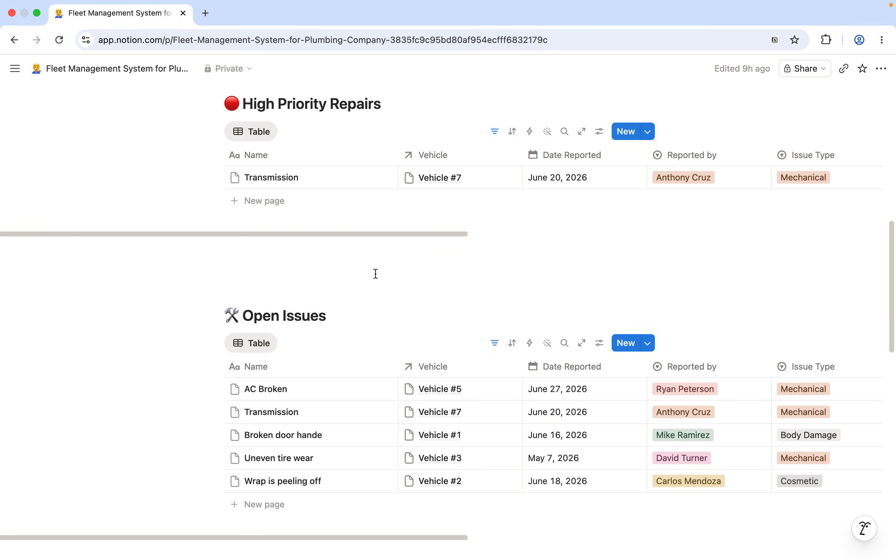
{"action": "scroll", "coordinate": [762, 274], "scroll_direction": "down", "scroll_amount": 1}
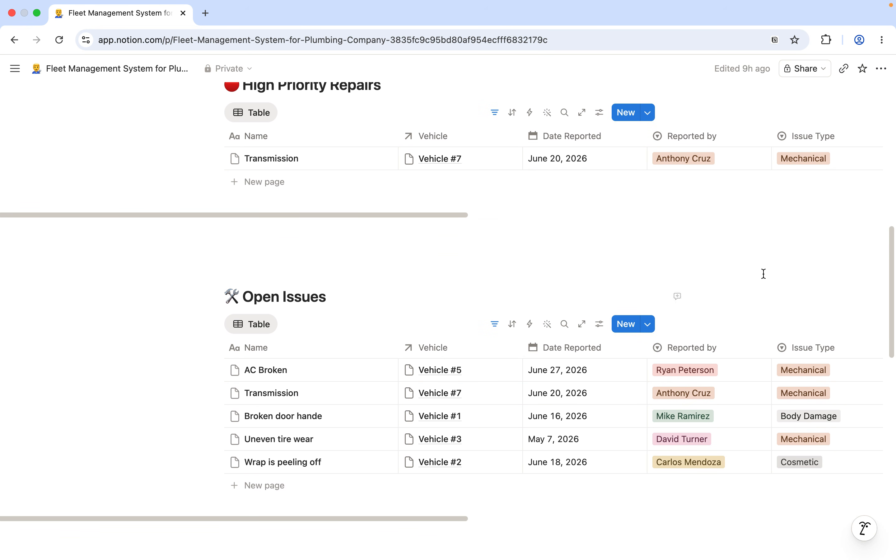
{"action": "scroll", "coordinate": [808, 257], "scroll_direction": "up", "scroll_amount": 5}
{"action": "scroll", "coordinate": [808, 257], "scroll_direction": "up", "scroll_amount": 3}
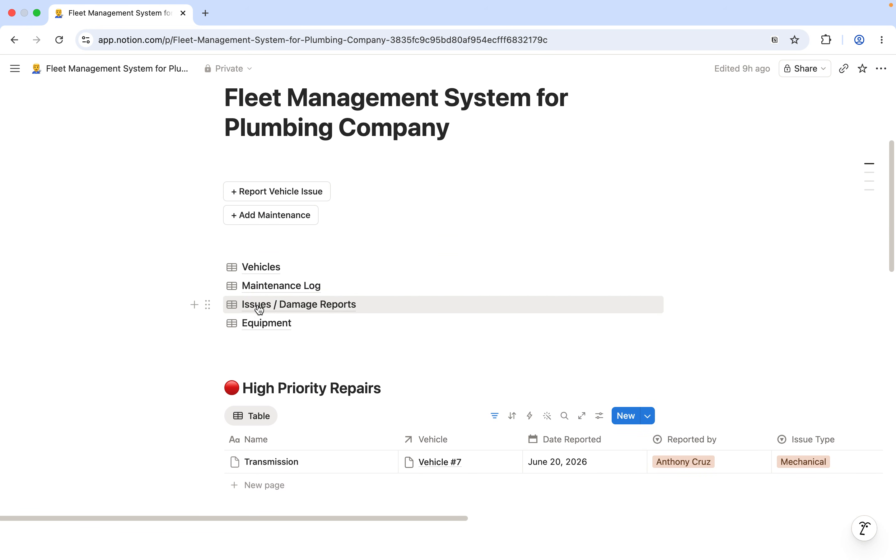
- Create a new maintenance record from the fleet dashboard and open its page
{"action": "mouse_move", "coordinate": [276, 306]}
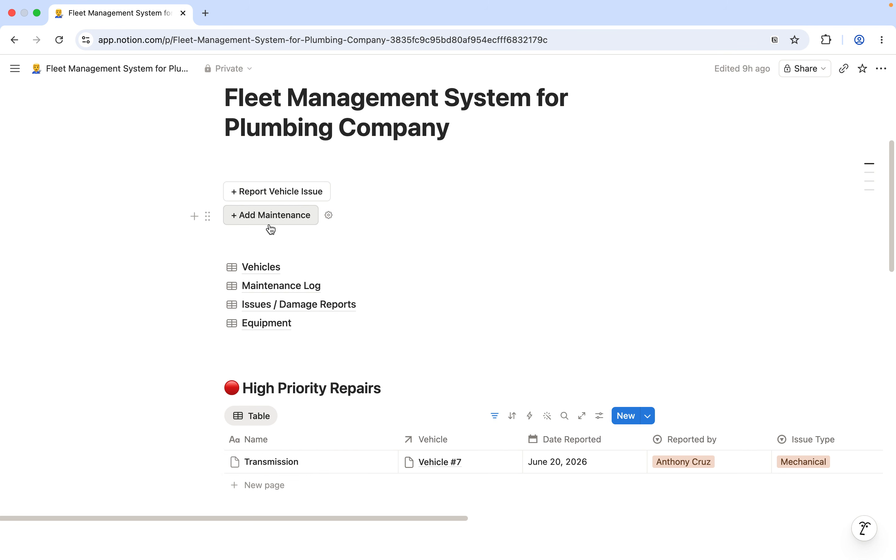
{"action": "left_click", "coordinate": [259, 219]}
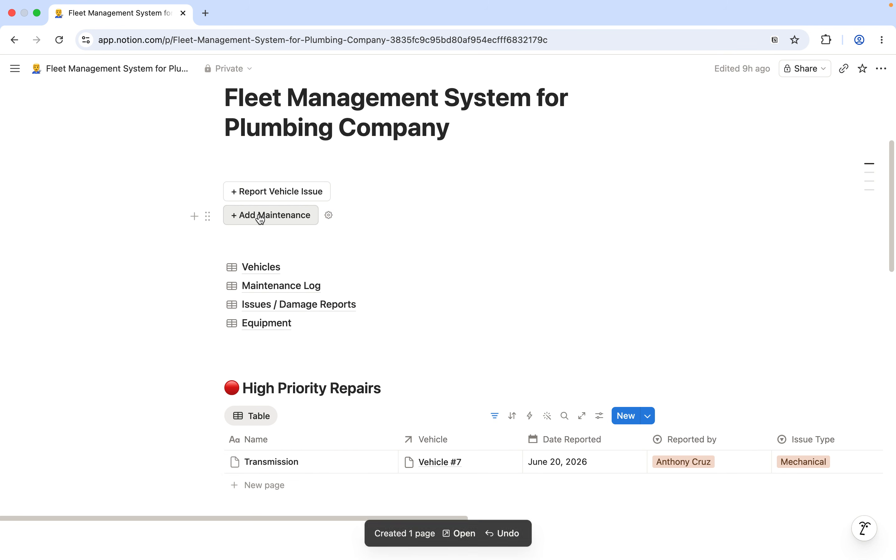
{"action": "left_click", "coordinate": [467, 532]}
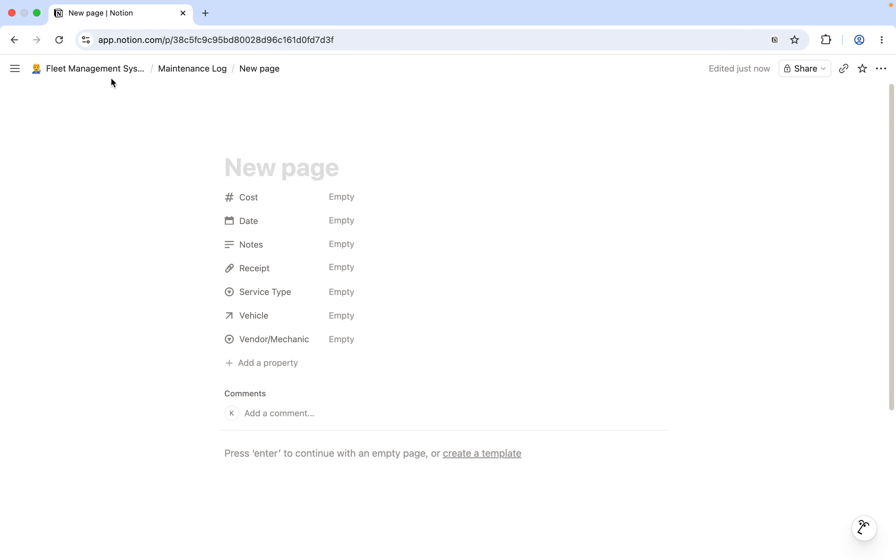
- Open the Maintenance Log from the fleet dashboard, add a blank maintenance record there and close its page
{"action": "left_click", "coordinate": [105, 71]}
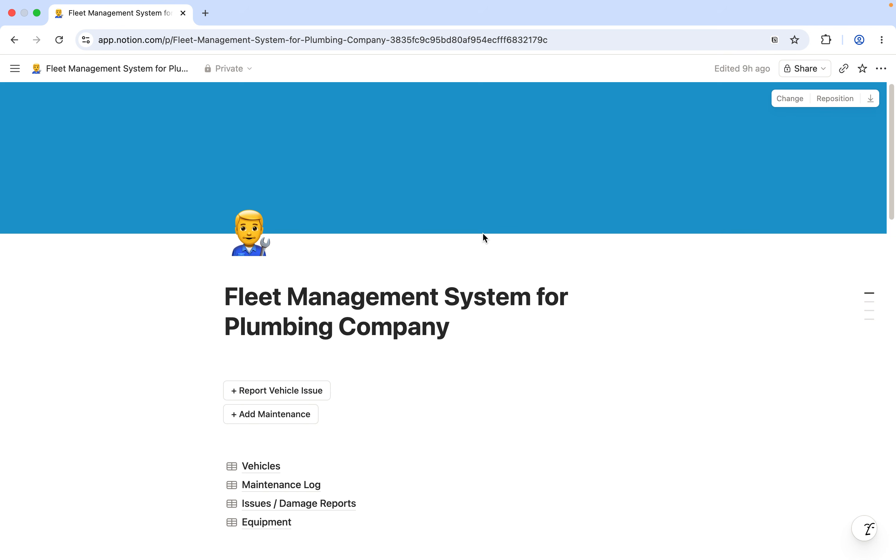
{"action": "scroll", "coordinate": [347, 222], "scroll_direction": "down", "scroll_amount": 5}
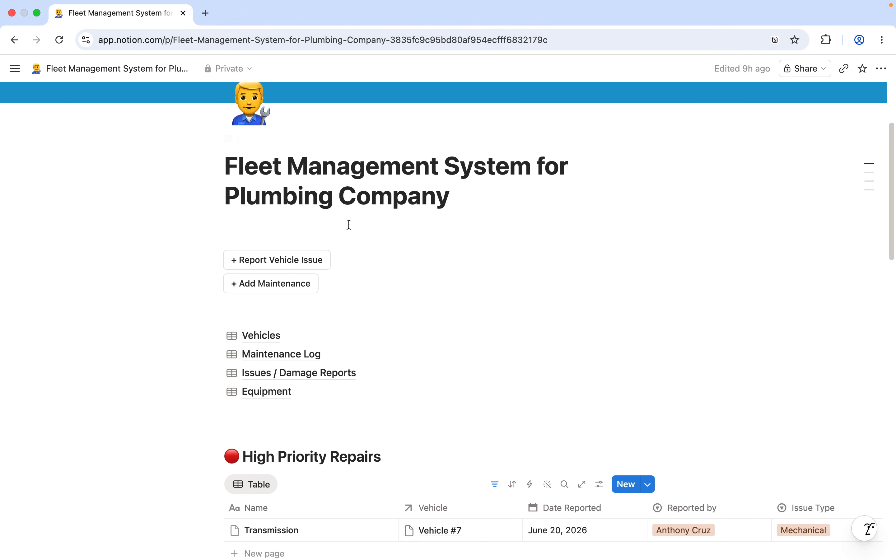
{"action": "left_click", "coordinate": [293, 355]}
{"action": "scroll", "coordinate": [304, 307], "scroll_direction": "down", "scroll_amount": 5}
{"action": "scroll", "coordinate": [285, 297], "scroll_direction": "up", "scroll_amount": 5}
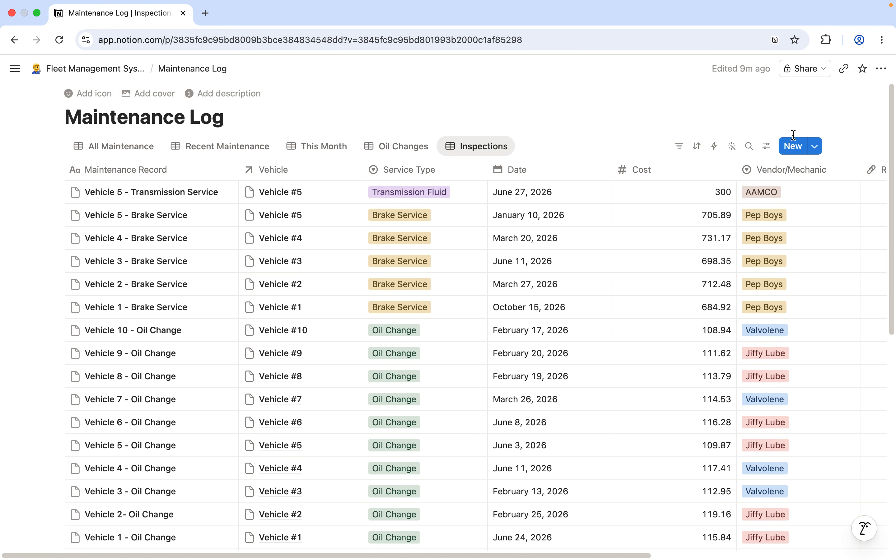
{"action": "left_click", "coordinate": [793, 146]}
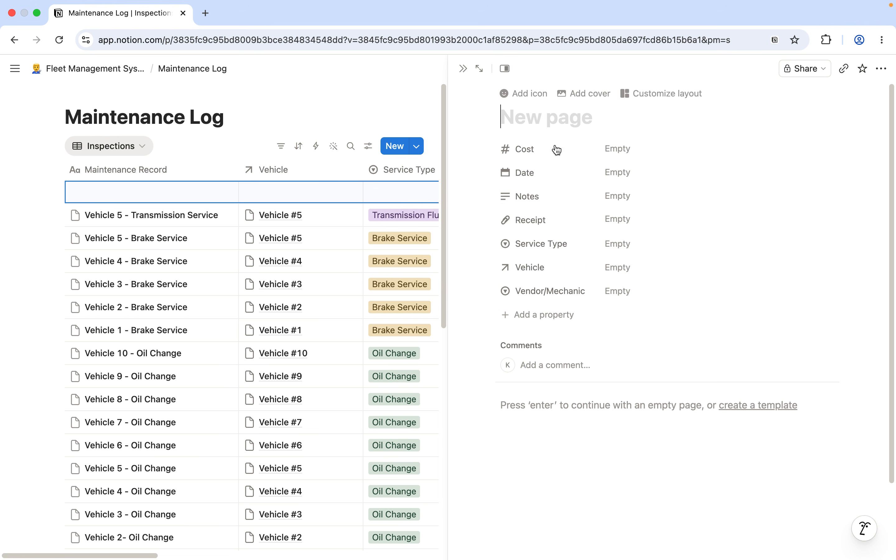
{"action": "left_click", "coordinate": [395, 69]}
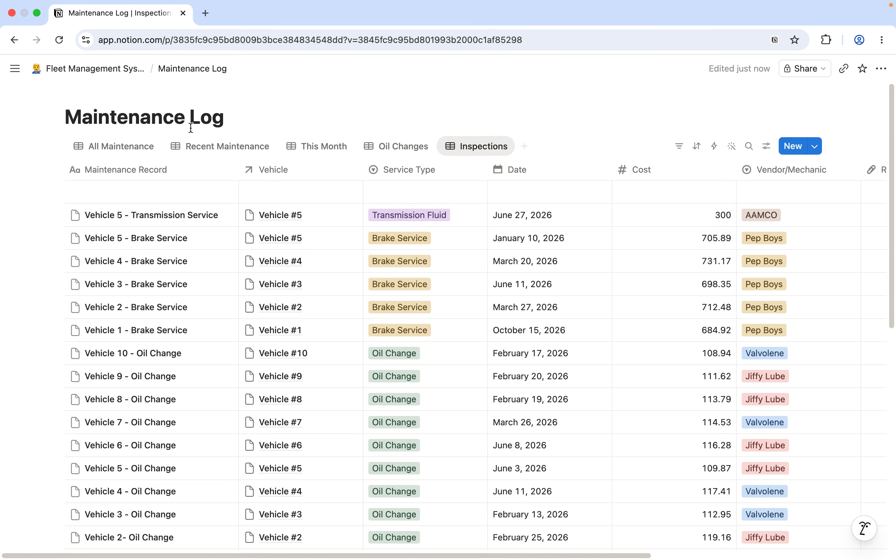
- Return to the fleet dashboard and review its High Priority Repairs, Open Issues, Transmission Service Due and Transmission Service Overdue lists
{"action": "left_click", "coordinate": [76, 69]}
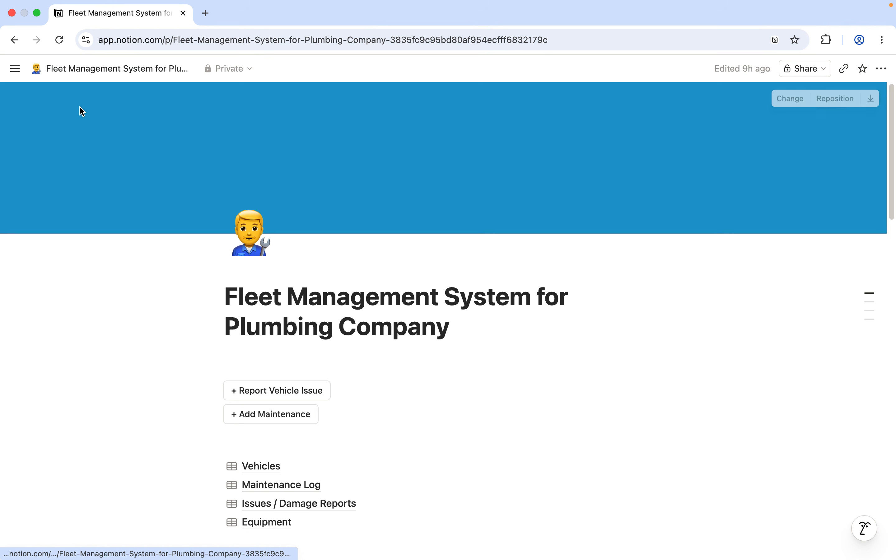
{"action": "scroll", "coordinate": [485, 189], "scroll_direction": "down", "scroll_amount": 5}
{"action": "scroll", "coordinate": [485, 189], "scroll_direction": "up", "scroll_amount": 5}
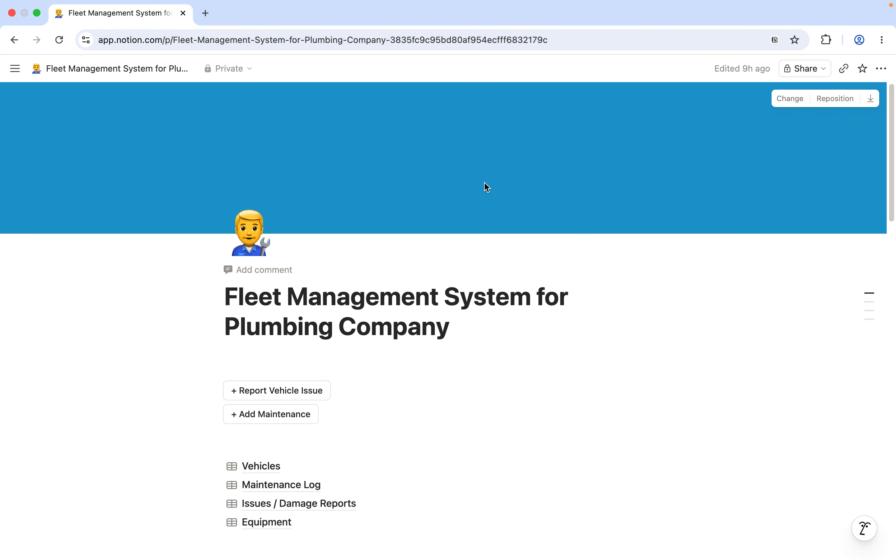
{"action": "scroll", "coordinate": [486, 185], "scroll_direction": "down", "scroll_amount": 5}
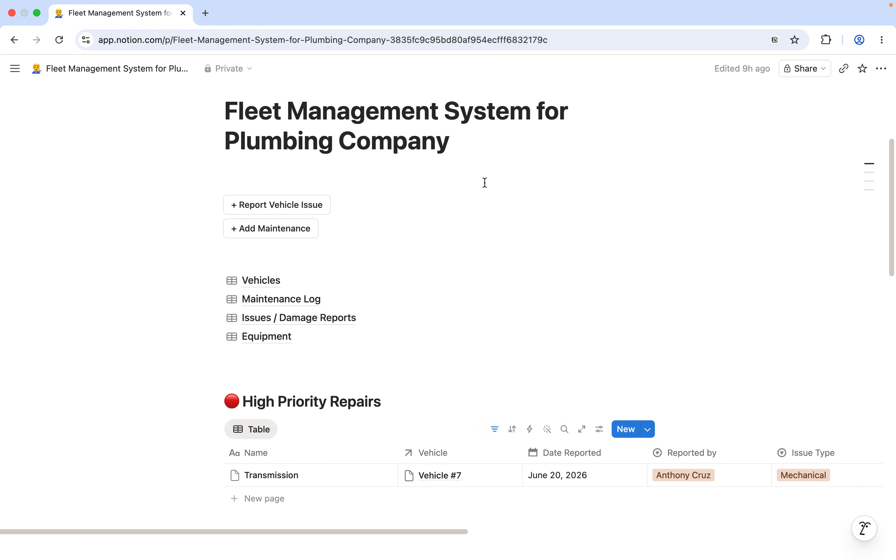
{"action": "scroll", "coordinate": [485, 181], "scroll_direction": "down", "scroll_amount": 10}
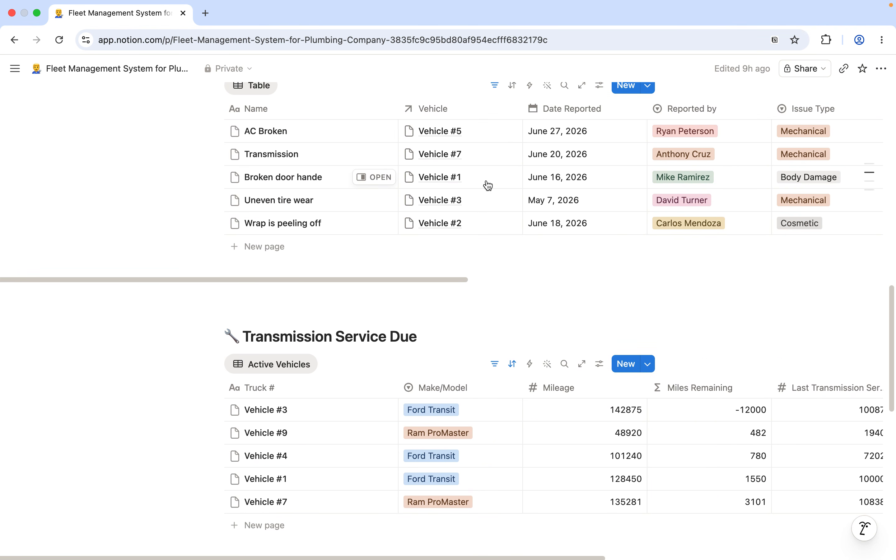
{"action": "scroll", "coordinate": [485, 181], "scroll_direction": "up", "scroll_amount": 8}
{"action": "scroll", "coordinate": [485, 181], "scroll_direction": "up", "scroll_amount": 3}
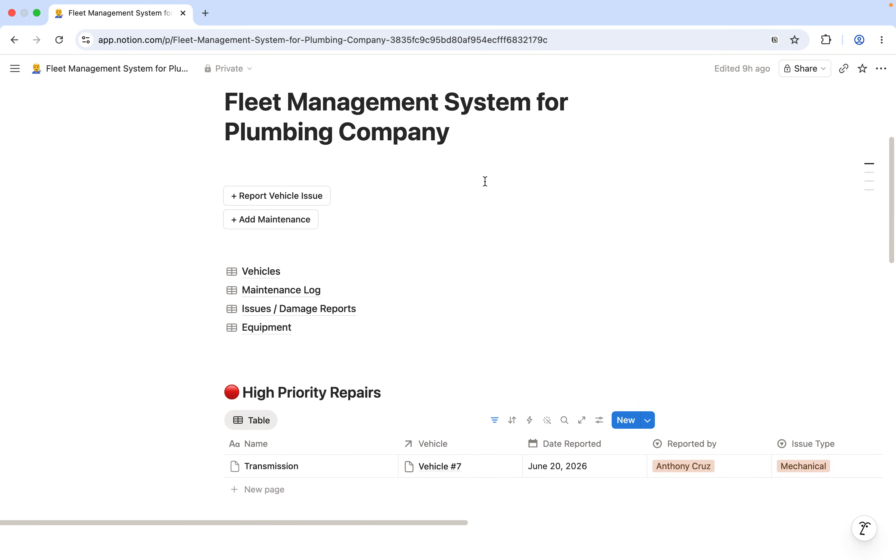
{"action": "scroll", "coordinate": [462, 203], "scroll_direction": "down", "scroll_amount": 1}
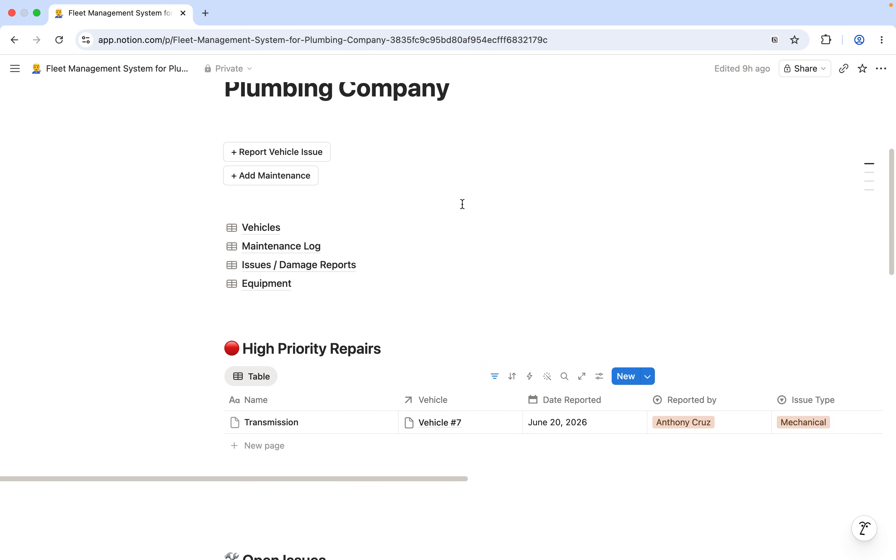
{"action": "scroll", "coordinate": [463, 202], "scroll_direction": "up", "scroll_amount": 6}
{"action": "scroll", "coordinate": [465, 207], "scroll_direction": "down", "scroll_amount": 2}
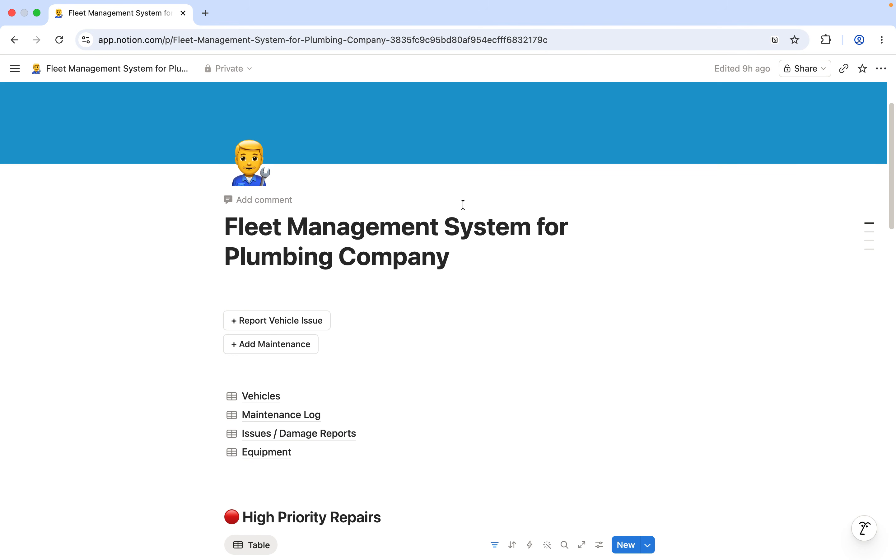
{"action": "scroll", "coordinate": [463, 205], "scroll_direction": "down", "scroll_amount": 20}
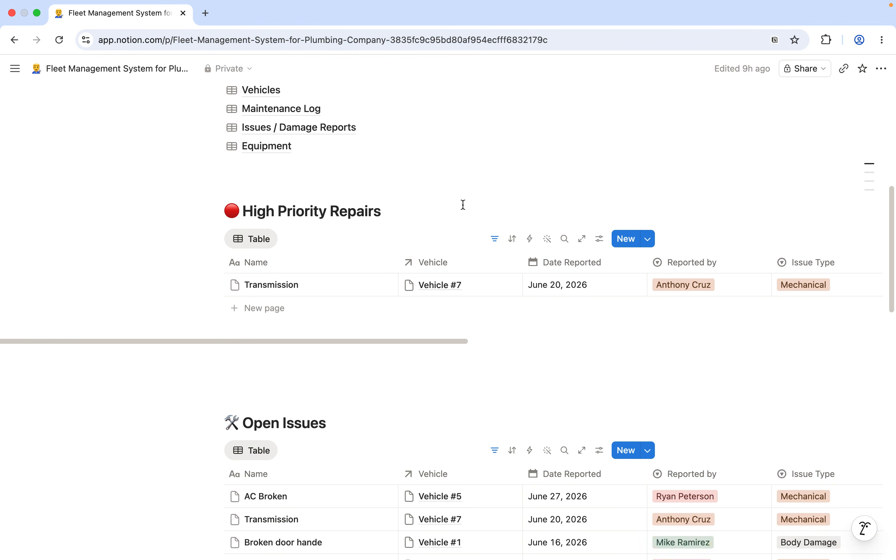
{"action": "scroll", "coordinate": [465, 214], "scroll_direction": "down", "scroll_amount": 10}
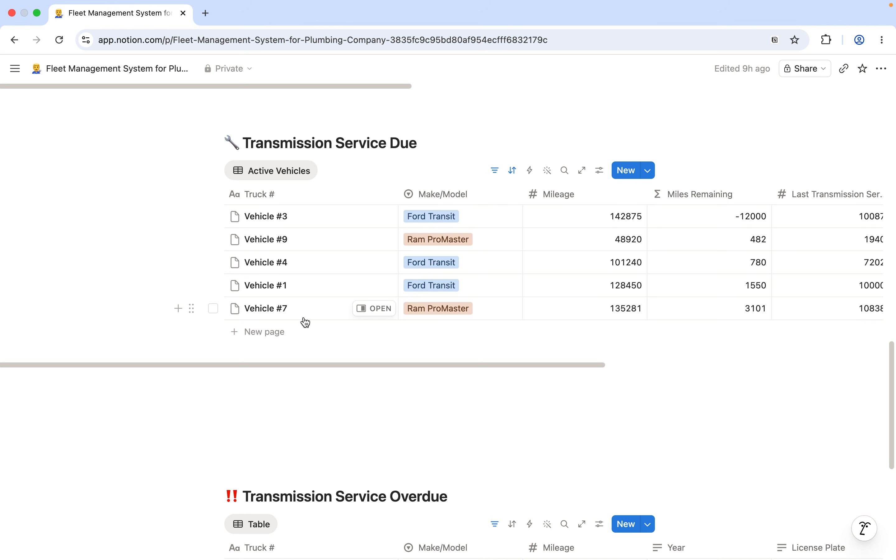
{"action": "scroll", "coordinate": [302, 319], "scroll_direction": "down", "scroll_amount": 8}
{"action": "scroll", "coordinate": [304, 305], "scroll_direction": "up", "scroll_amount": 20}
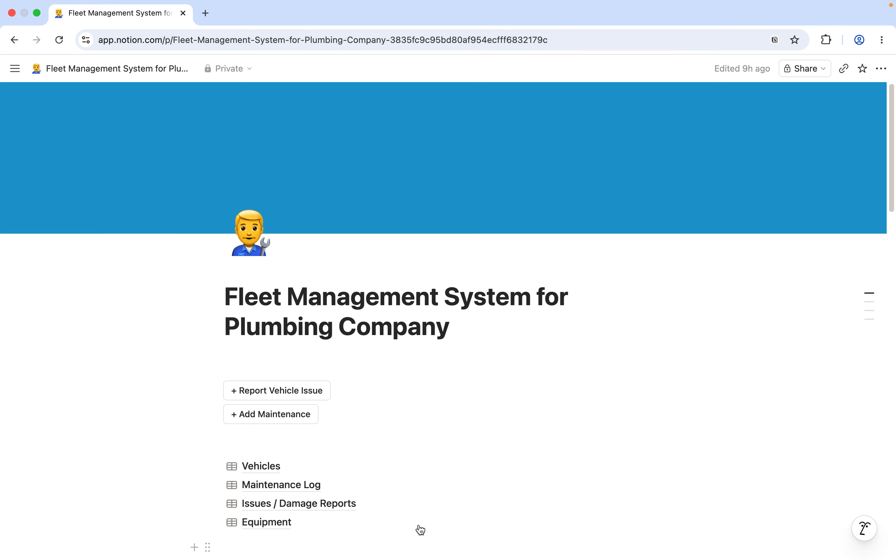
{"action": "mouse_move", "coordinate": [347, 8]}
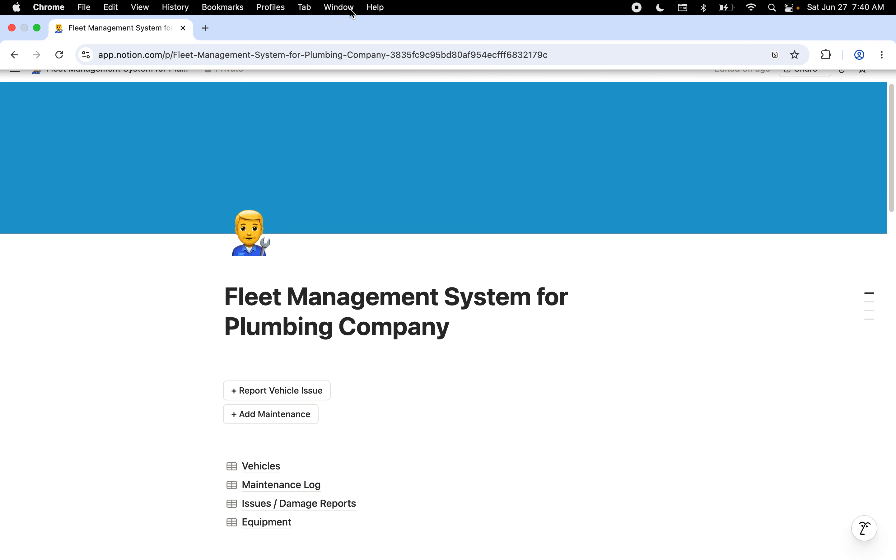